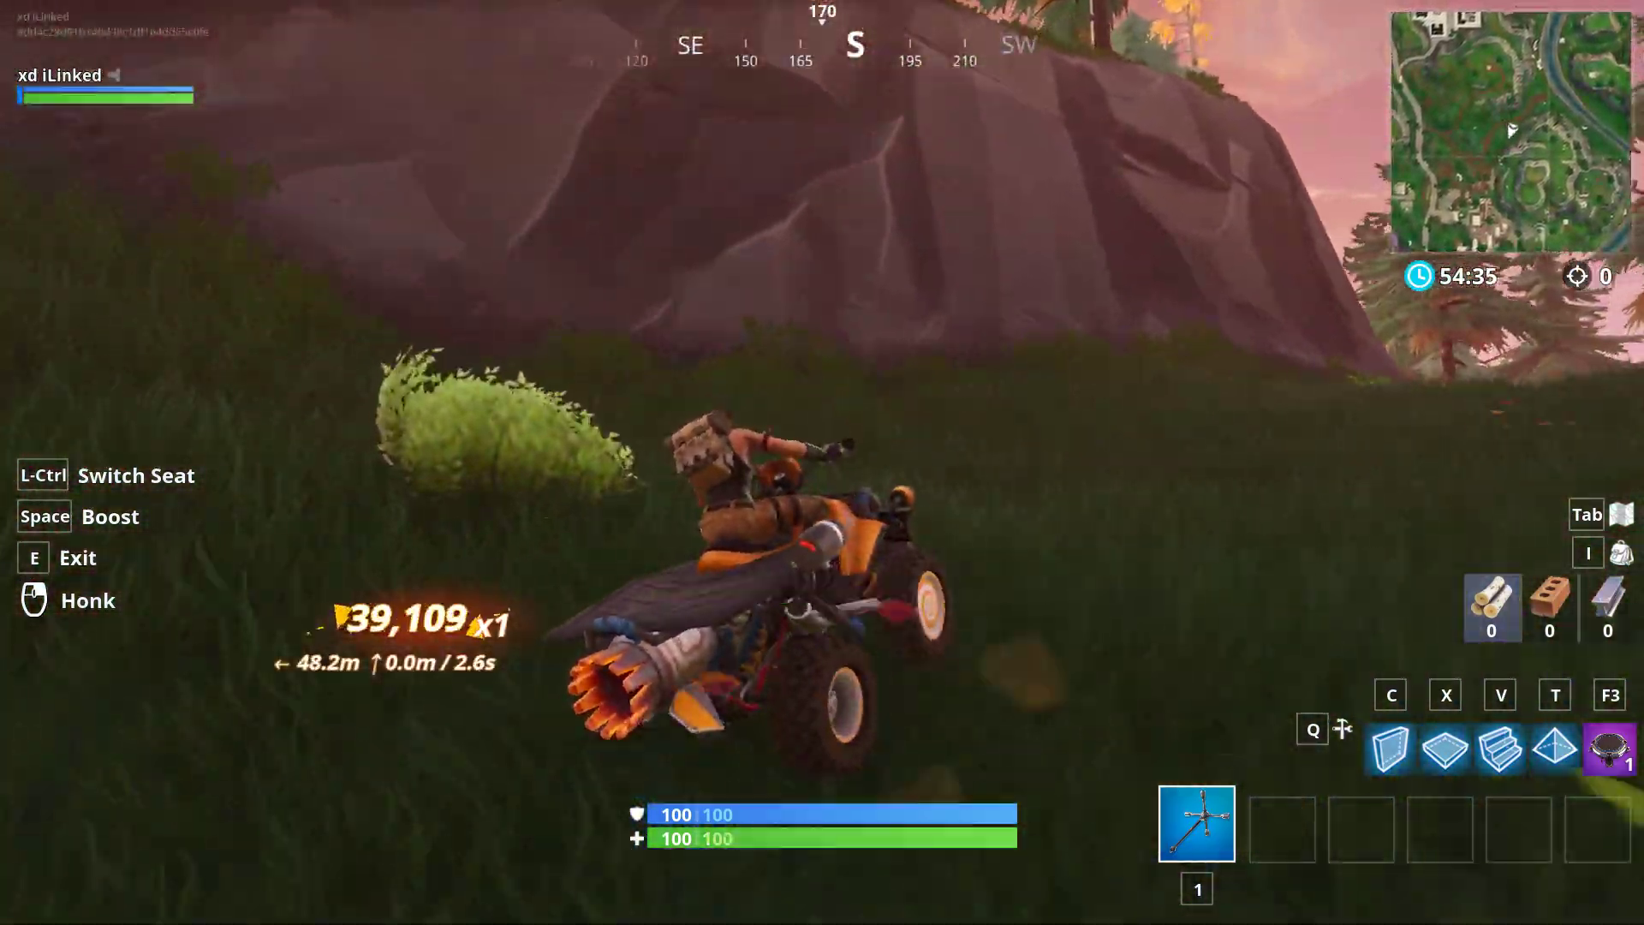
- Boost the quadcrasher over the hill and up the slope, then boost north toward the valley
key(space)
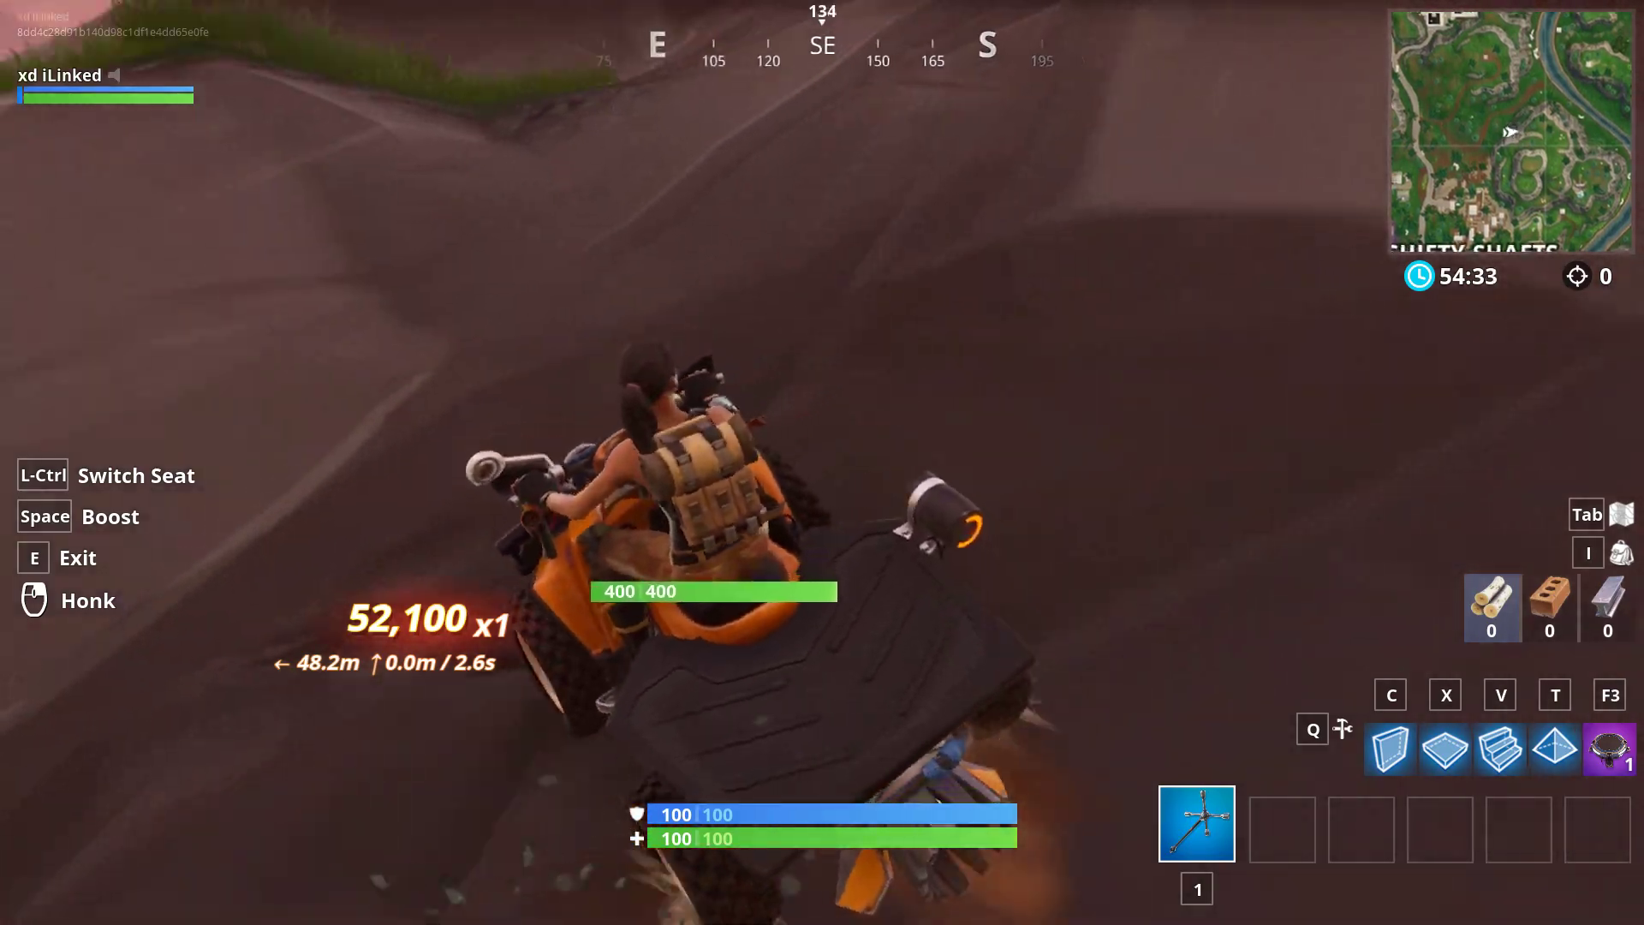
key(space)
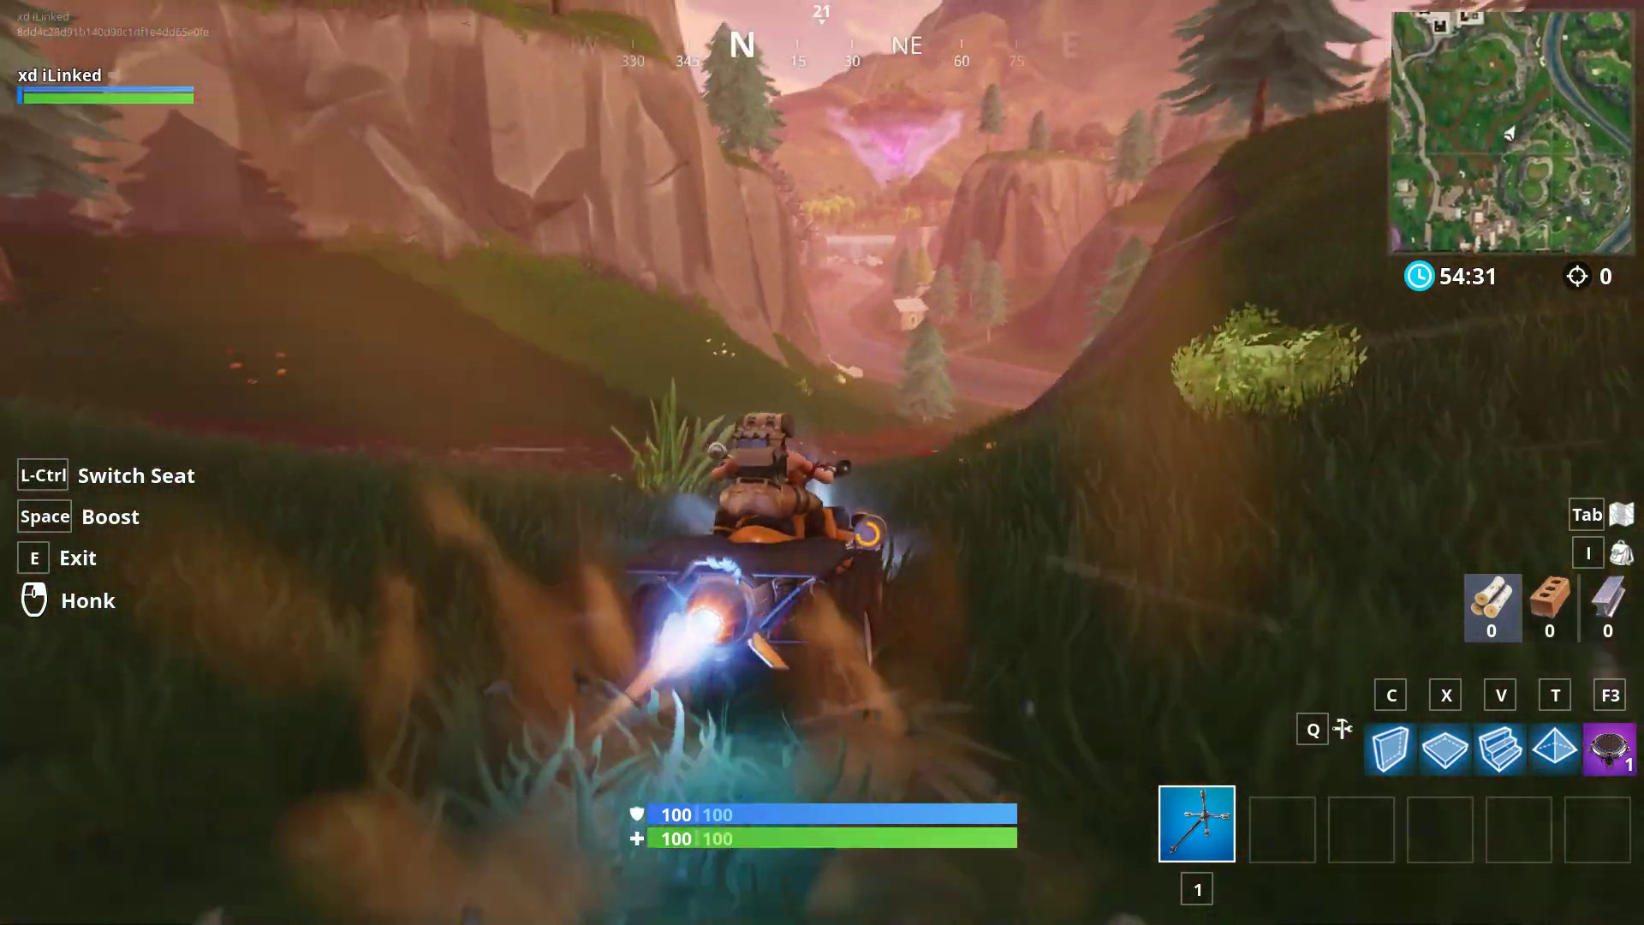
key(space)
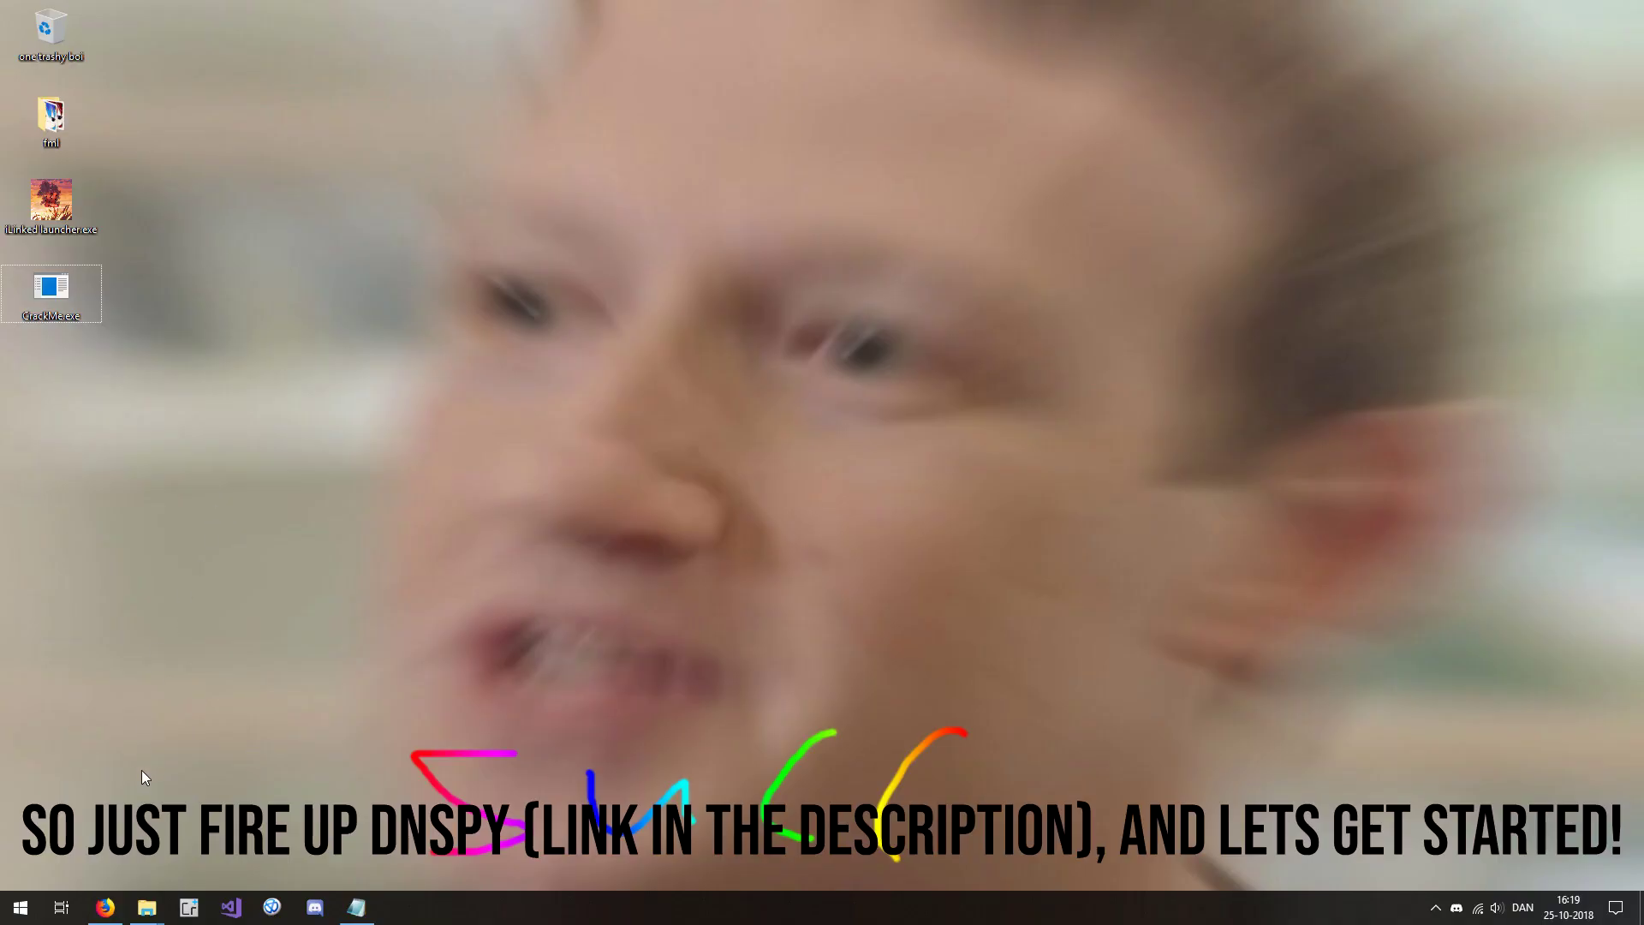
- Launch dnSpy, delete all previously loaded assemblies, and dock the window to the right half
key(super)
text(dnspy.)
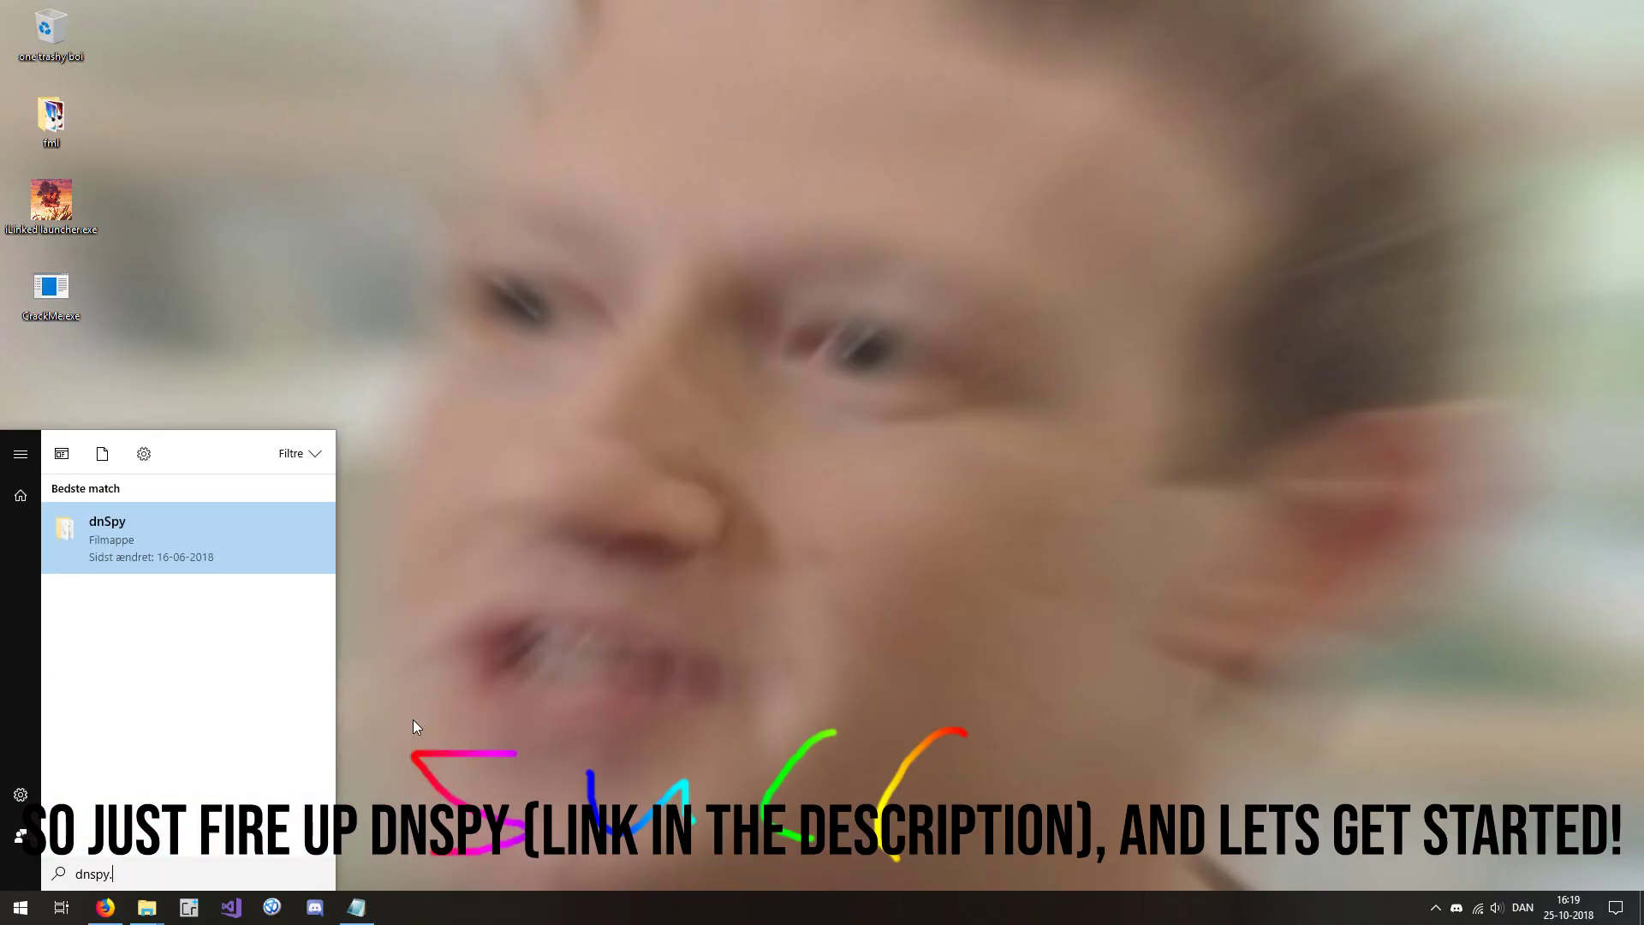
text(exe)
key(Return)
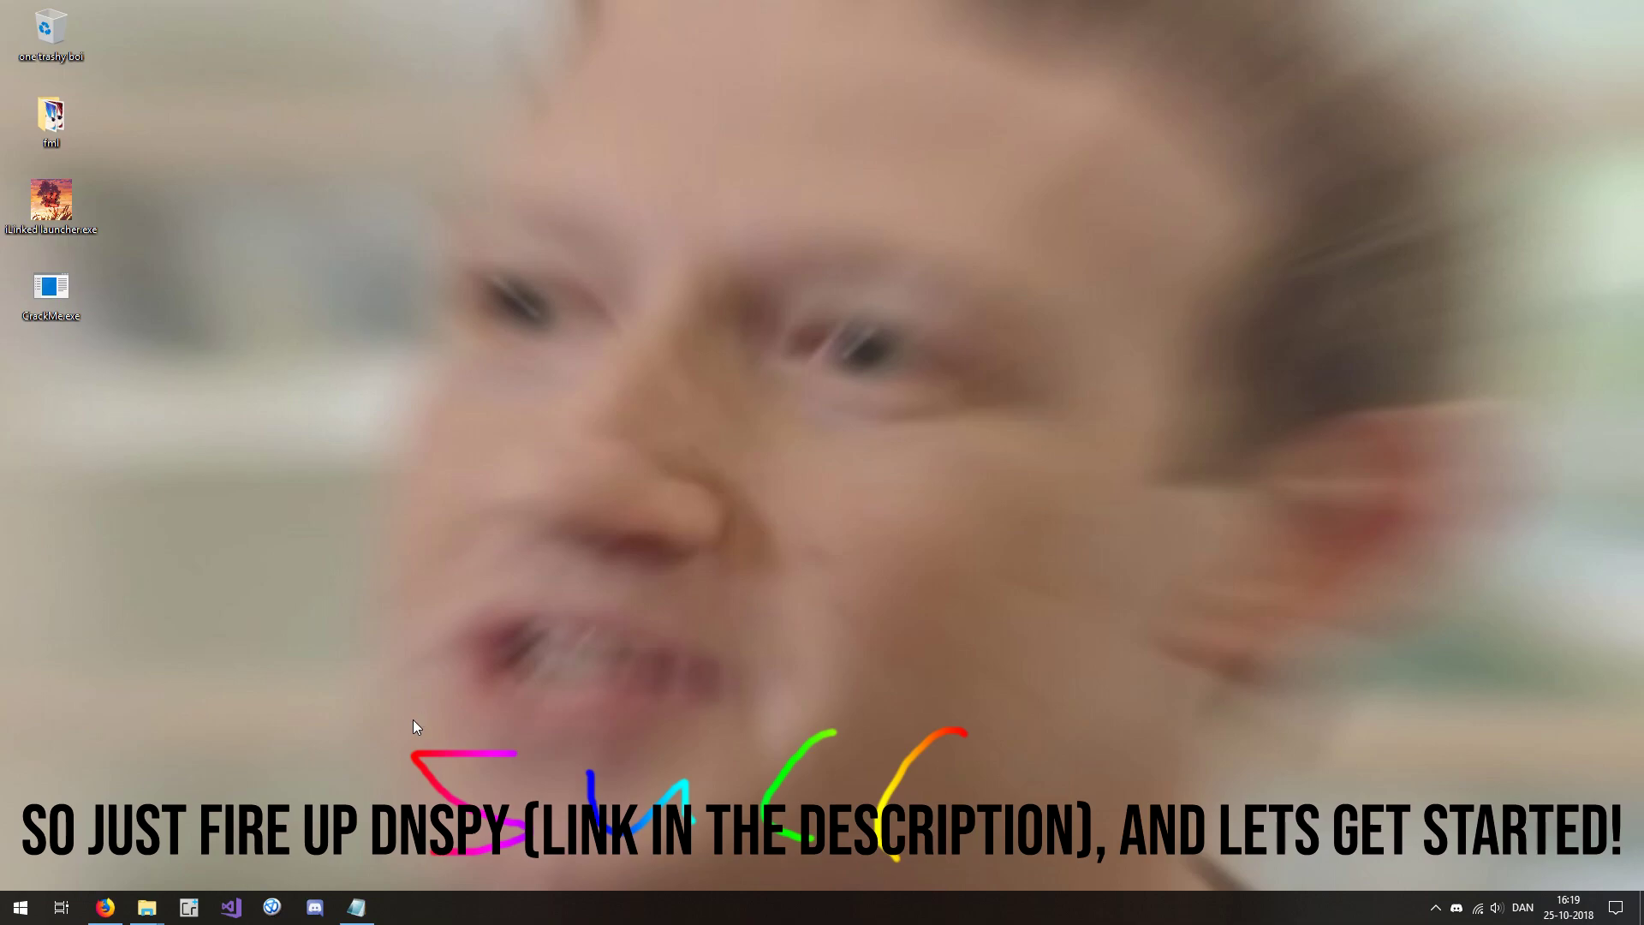
click(1091, 324)
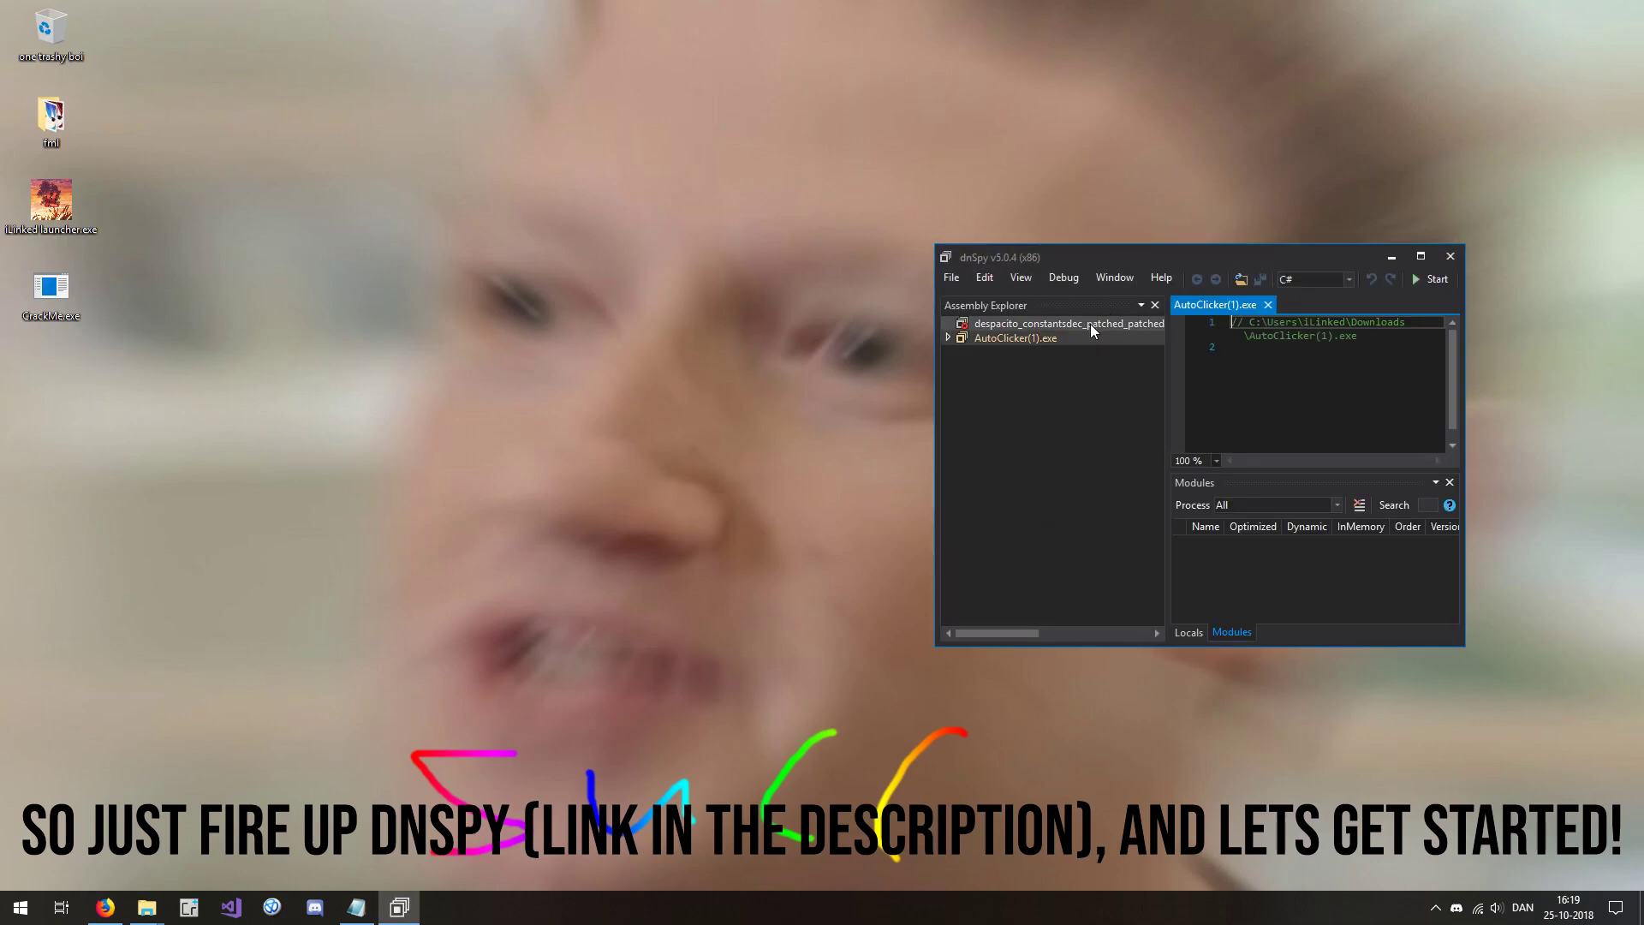
key(ctrl+a)
key(Delete)
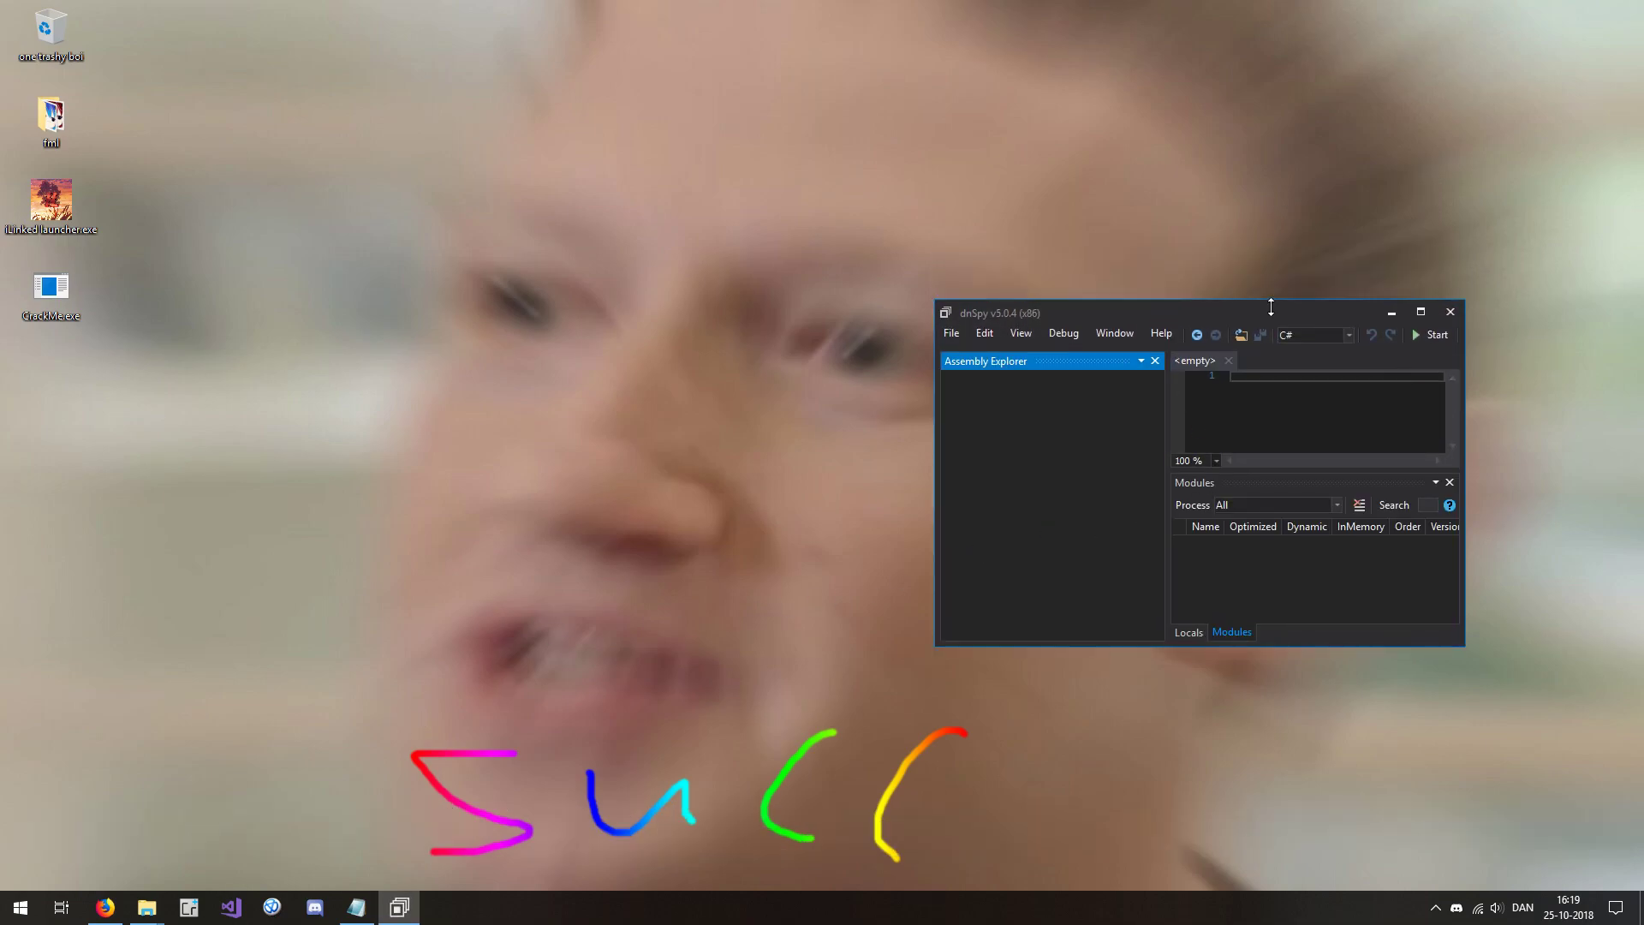
drag(1097, 254, 1643, 411)
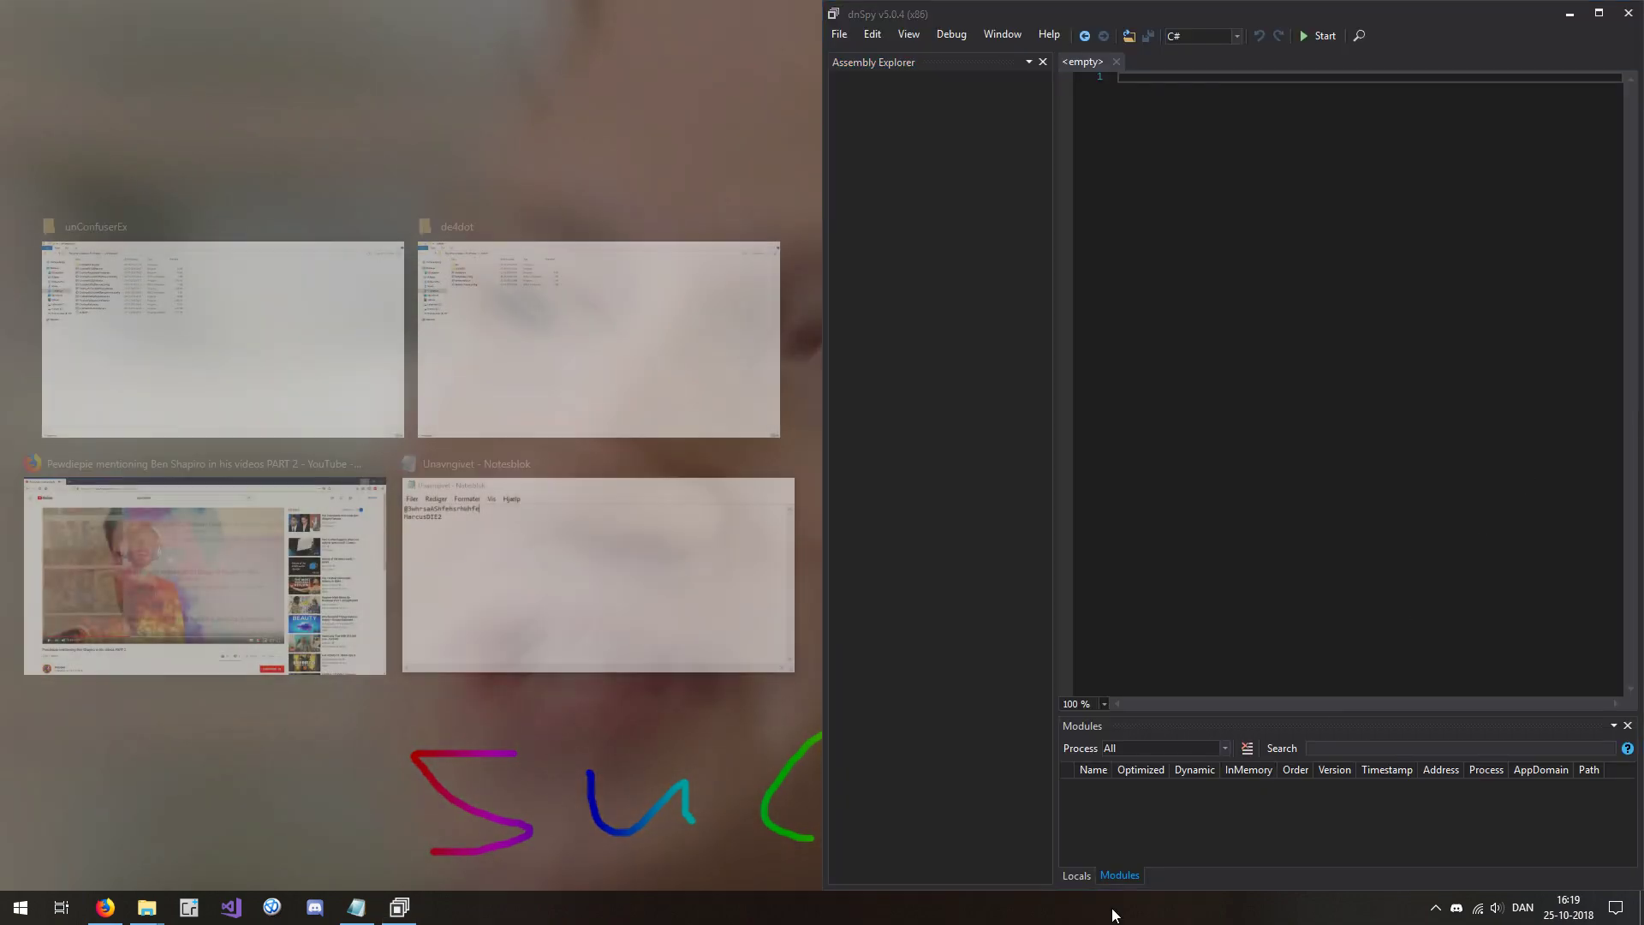
- Load CrackMe.exe and expand its namespace and <Module> type to reveal Decompress, Decrypt and LzmaDecoder
click(184, 360)
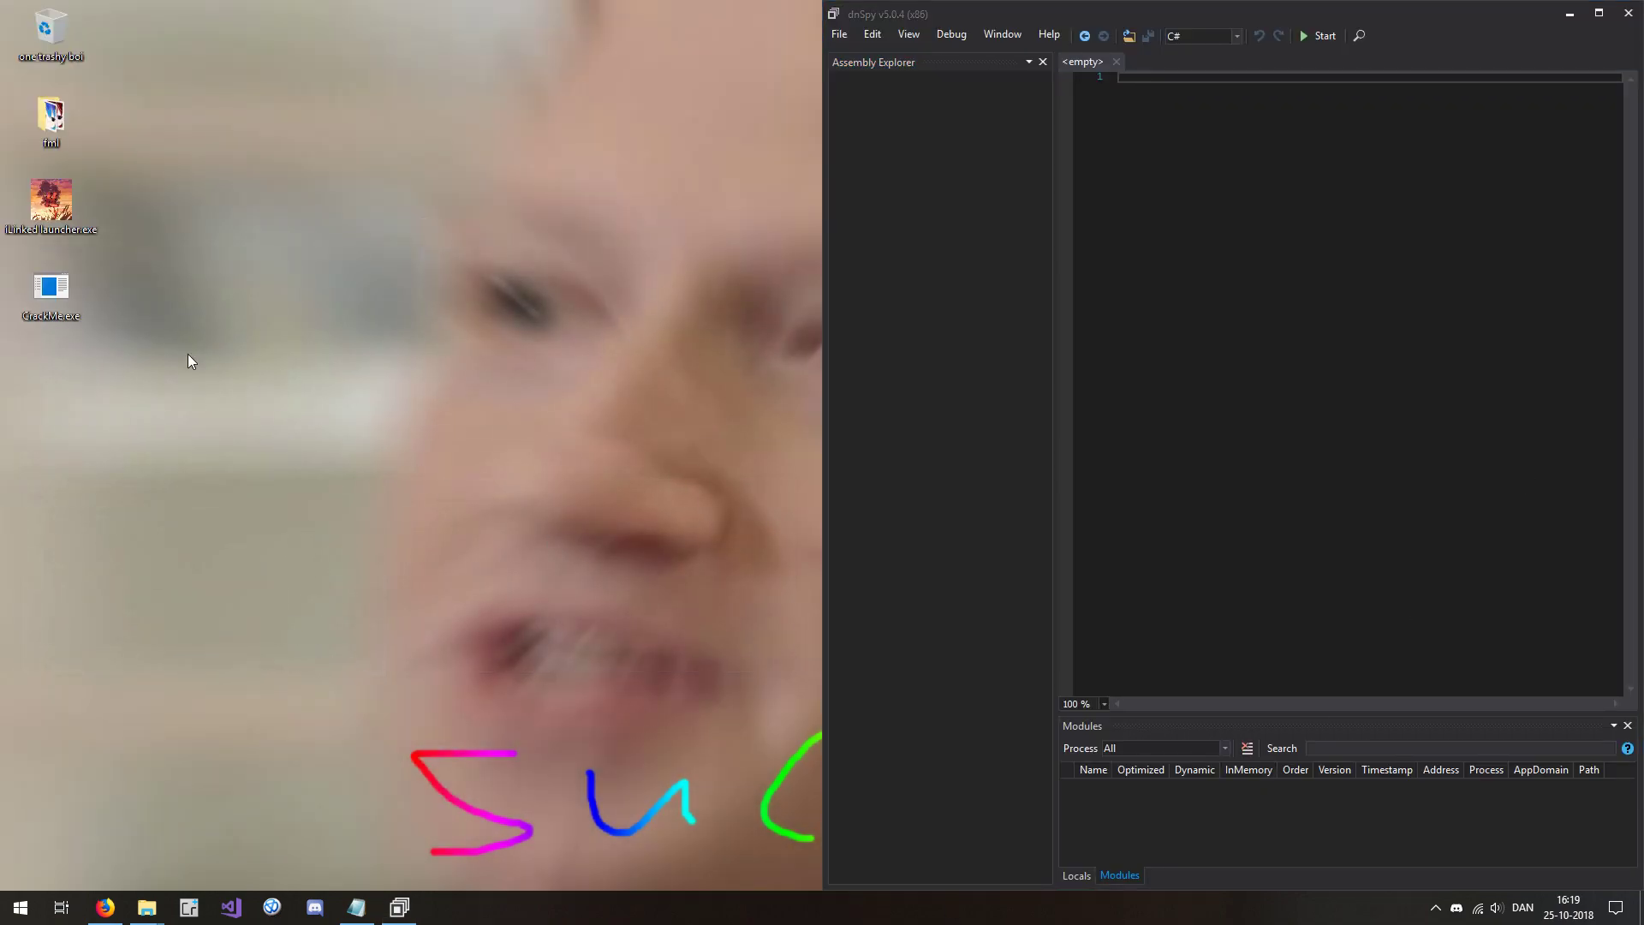
drag(51, 289, 1011, 147)
click(837, 82)
click(867, 138)
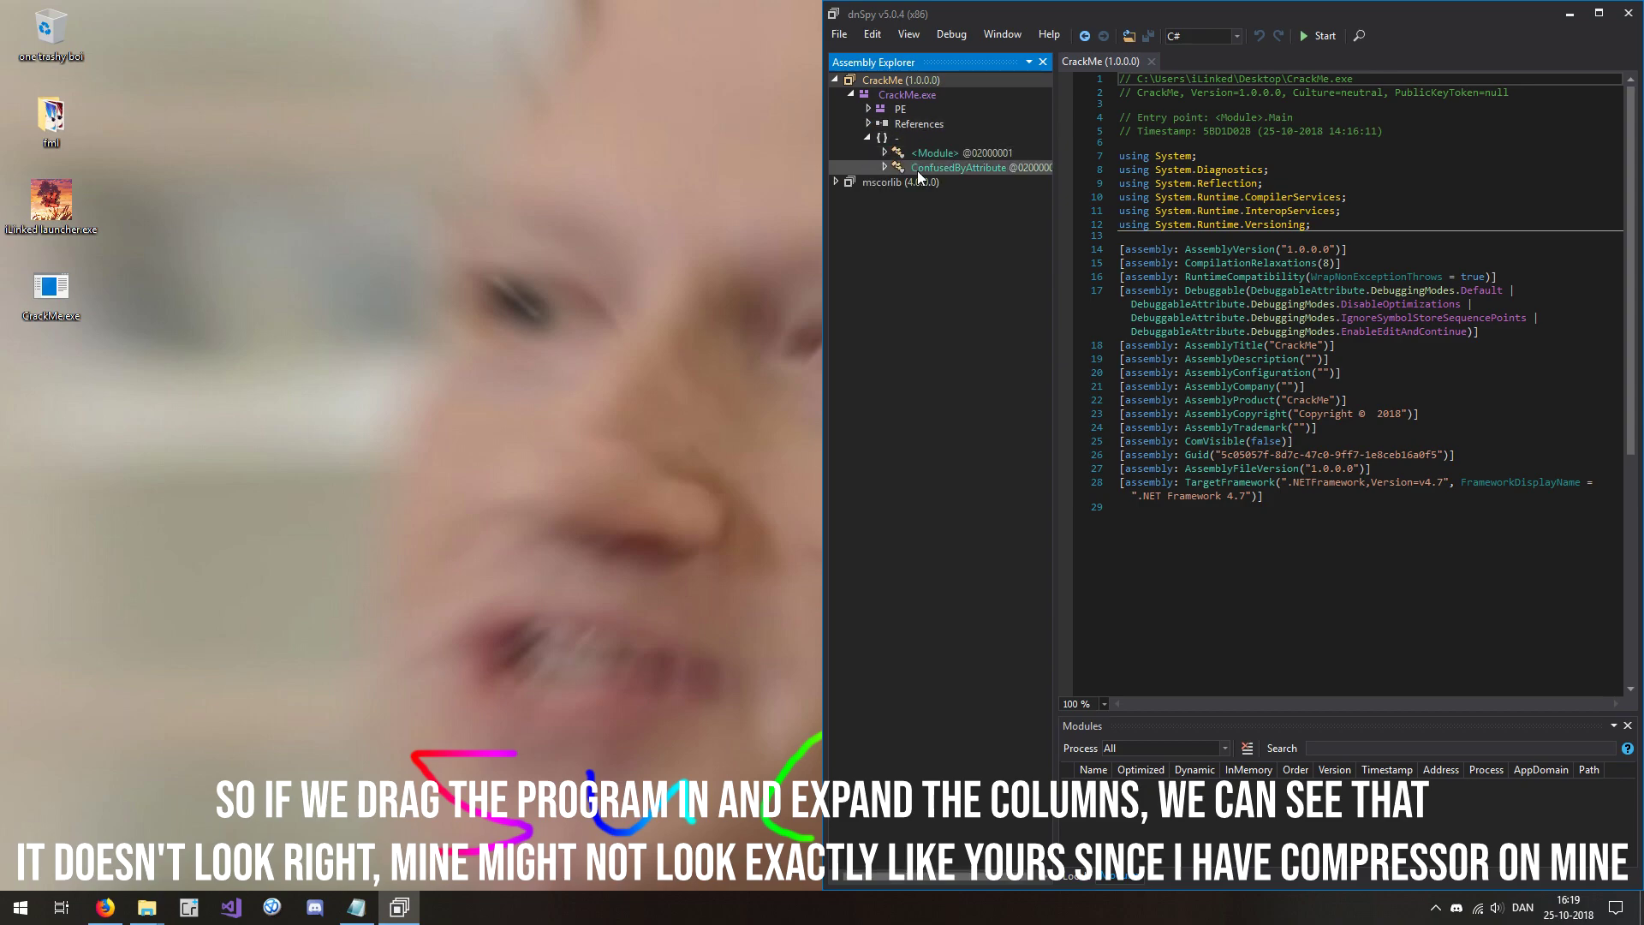
click(935, 152)
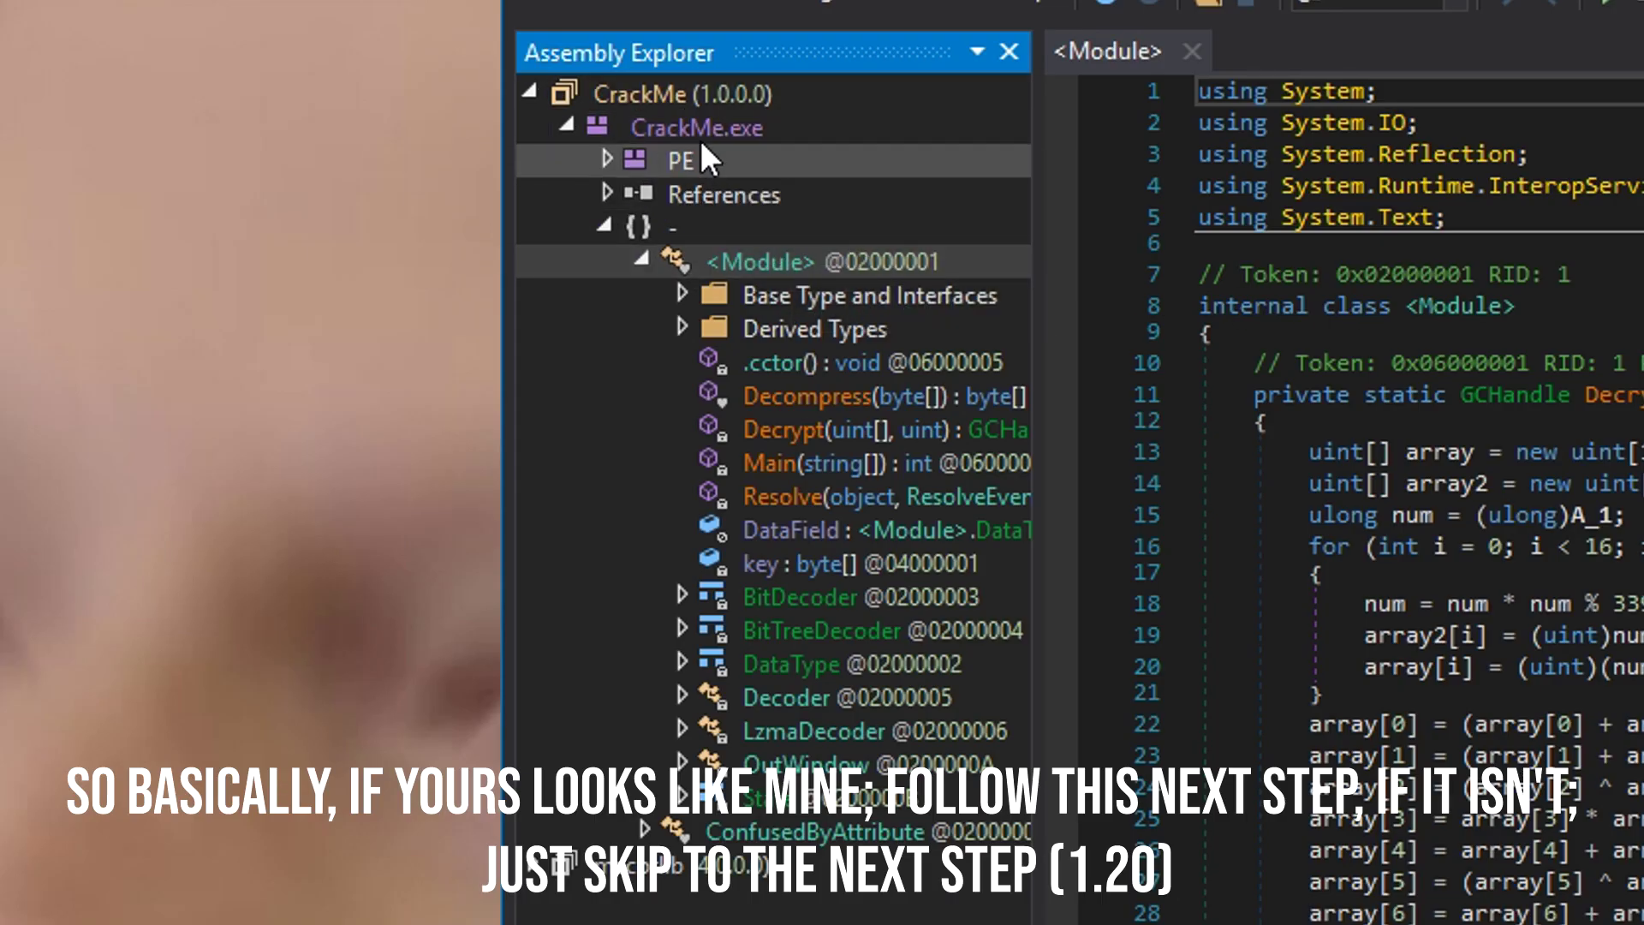
right_click(681, 126)
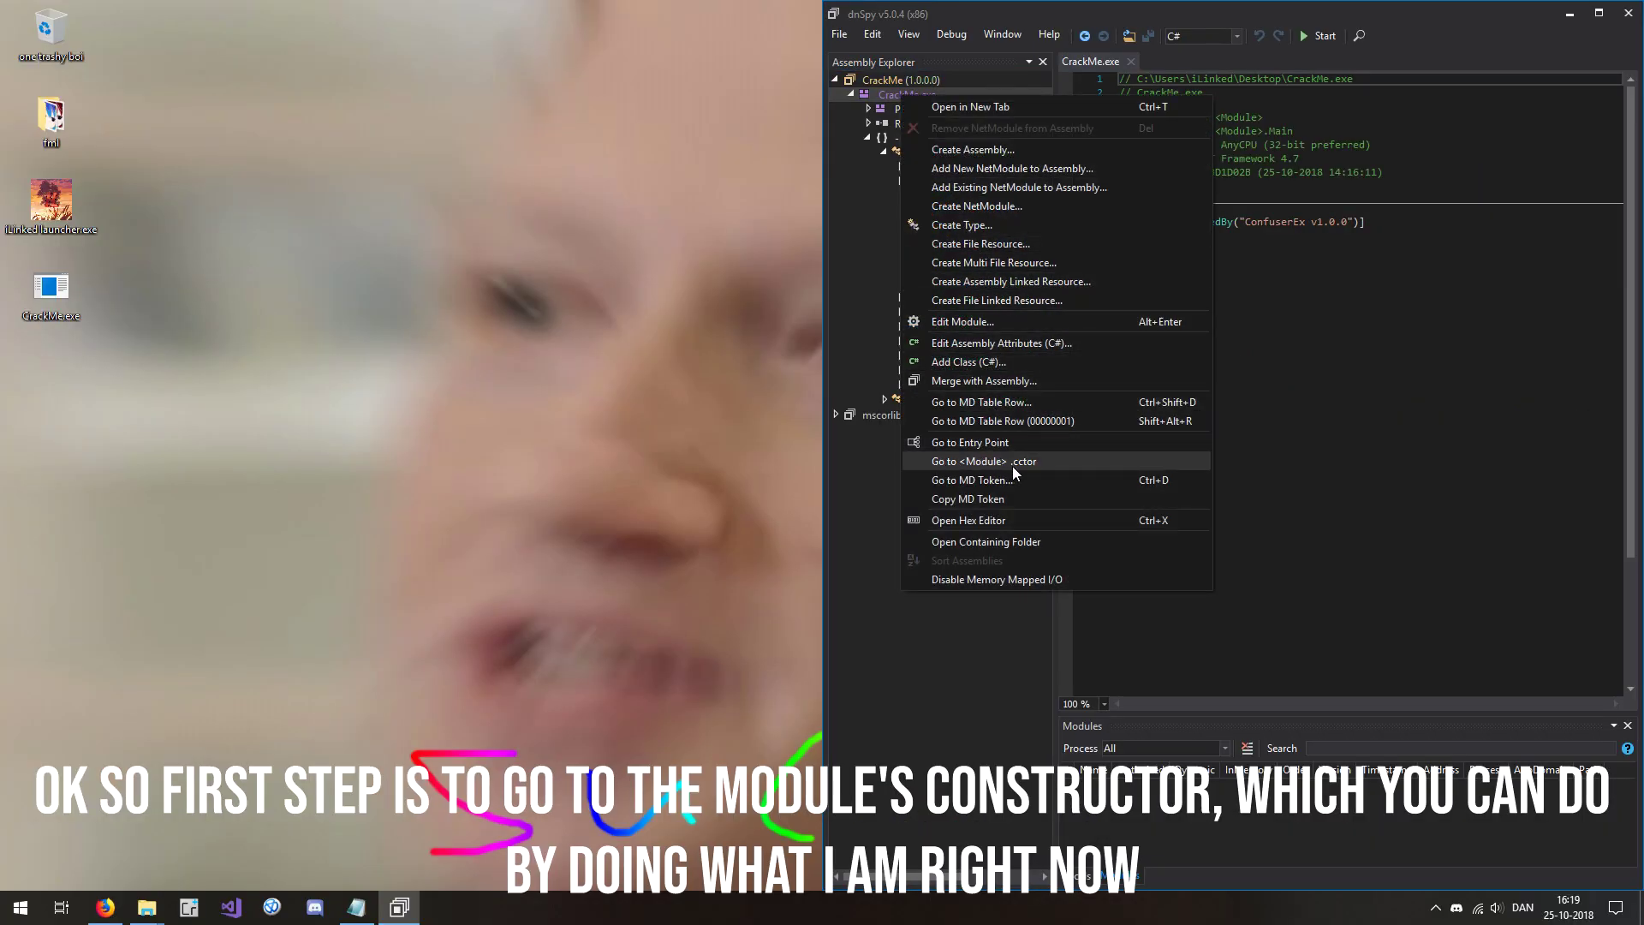
- In <Module>.cctor, find 'Free', breakpoint gchandle.Free() at line 9213, and start debugging
click(978, 462)
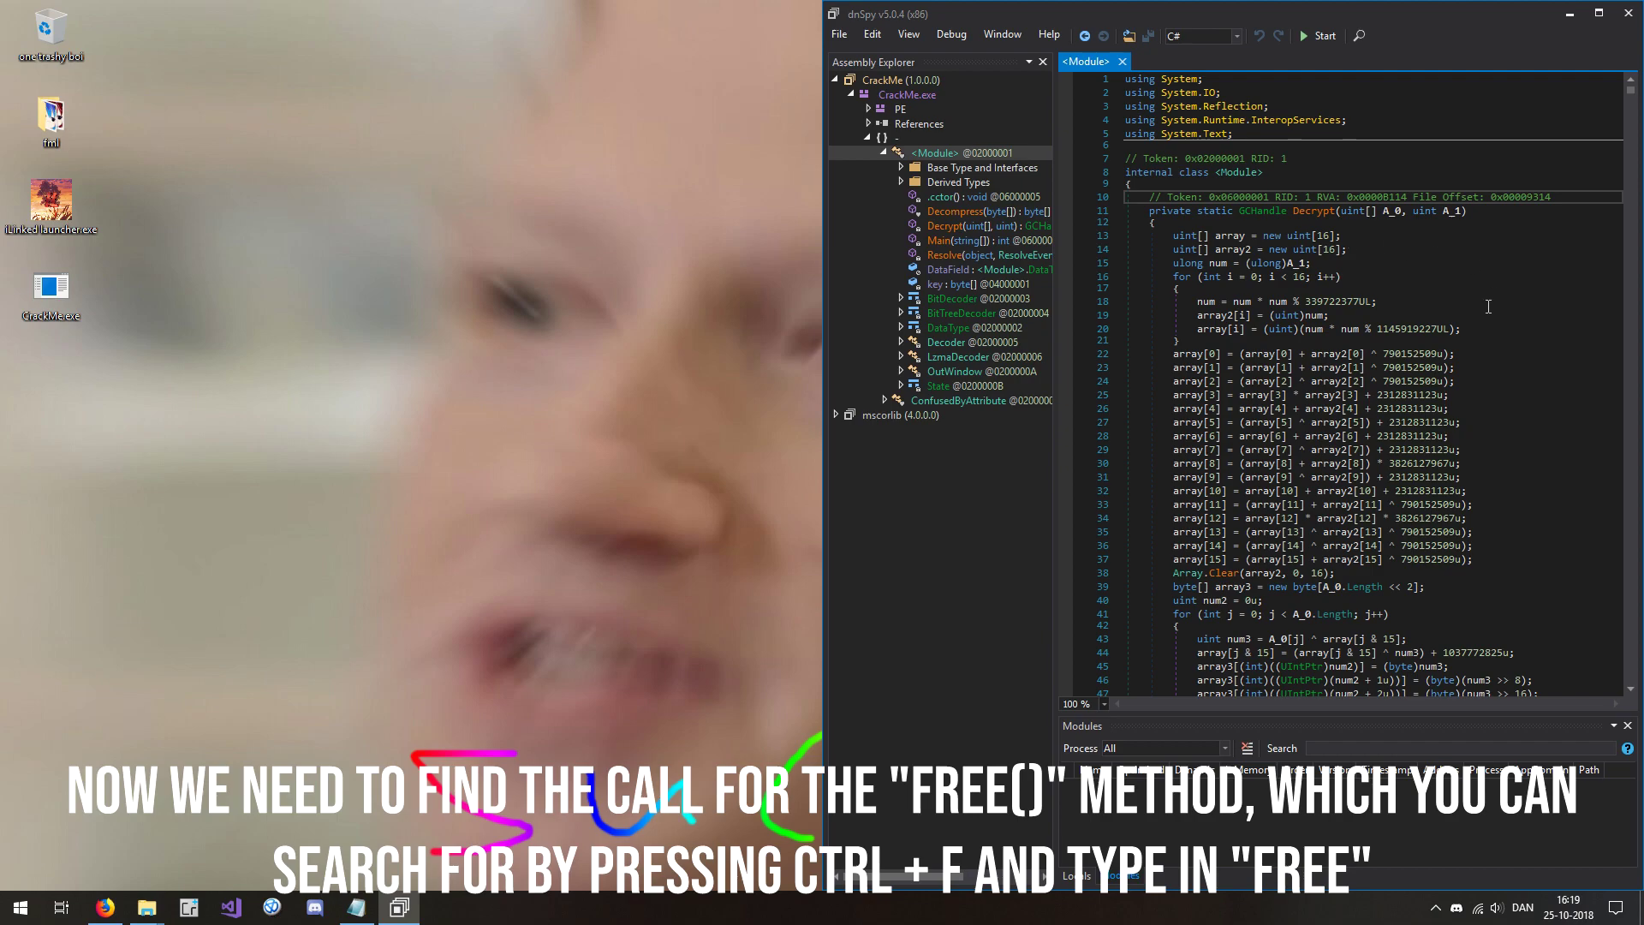
key(ctrl+f)
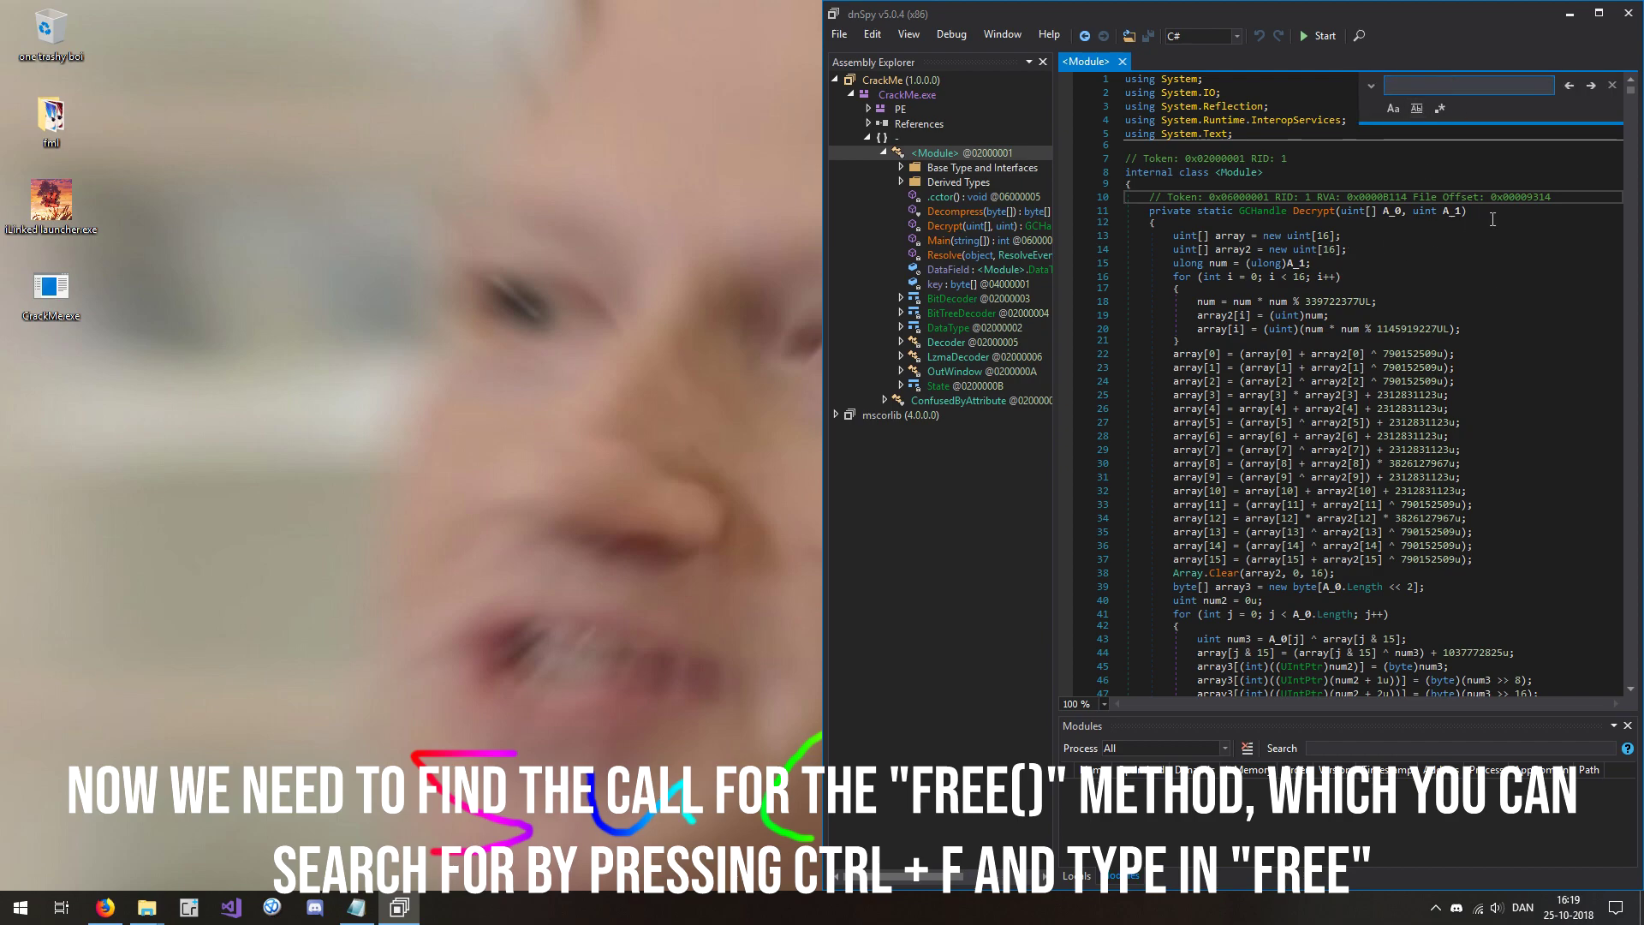
text(Free)
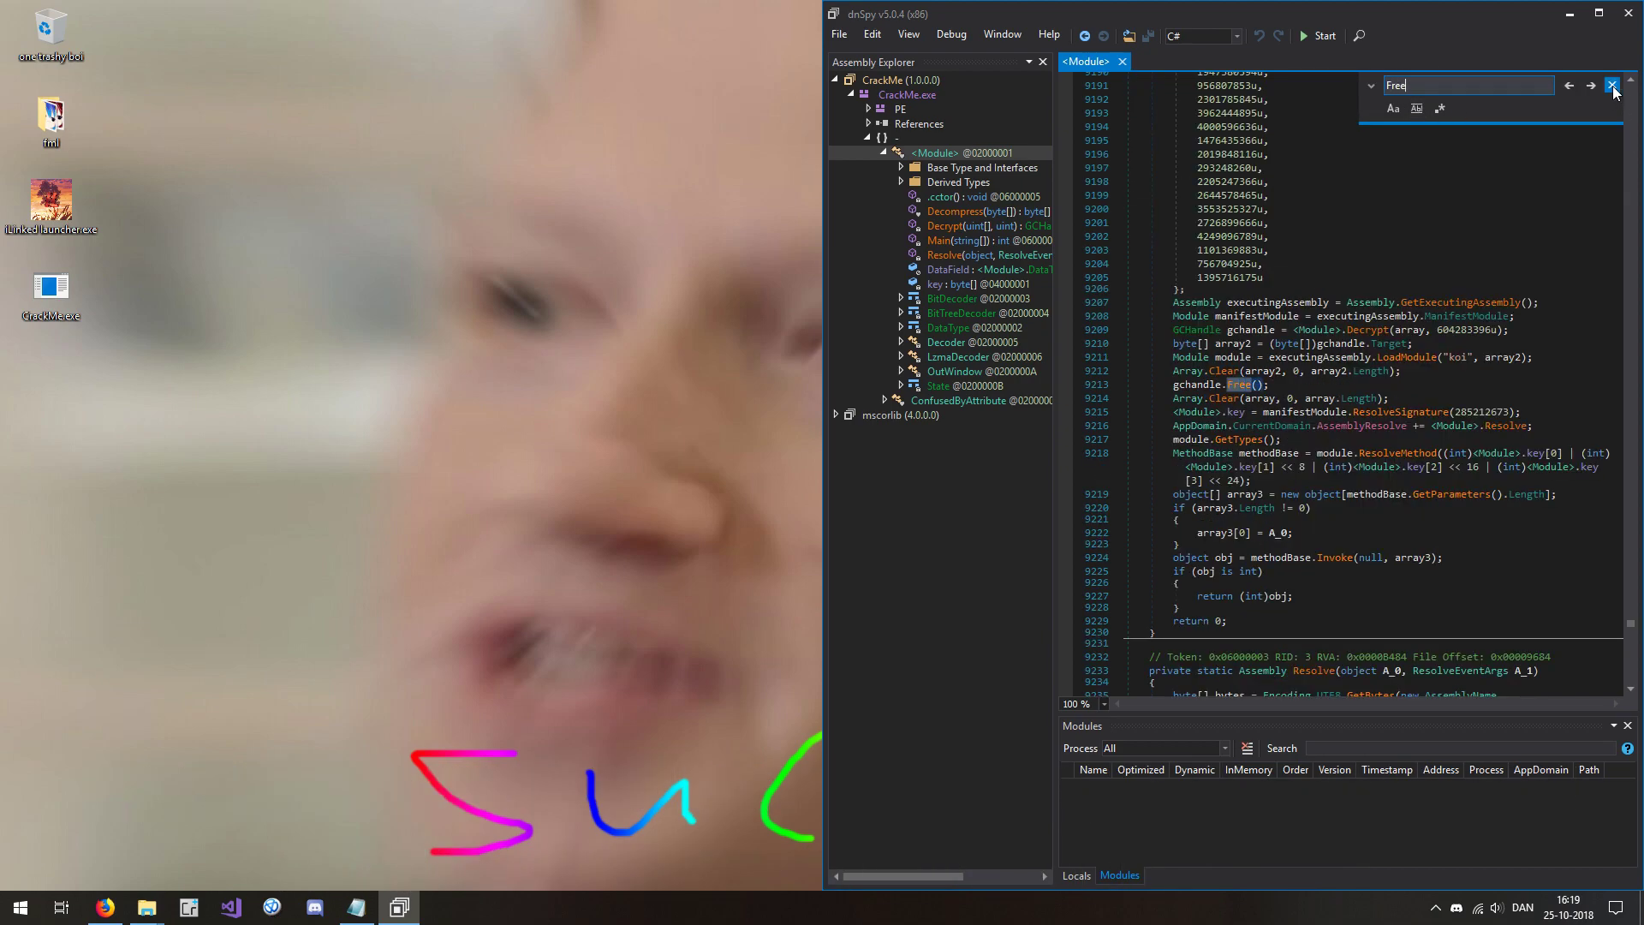
click(1615, 87)
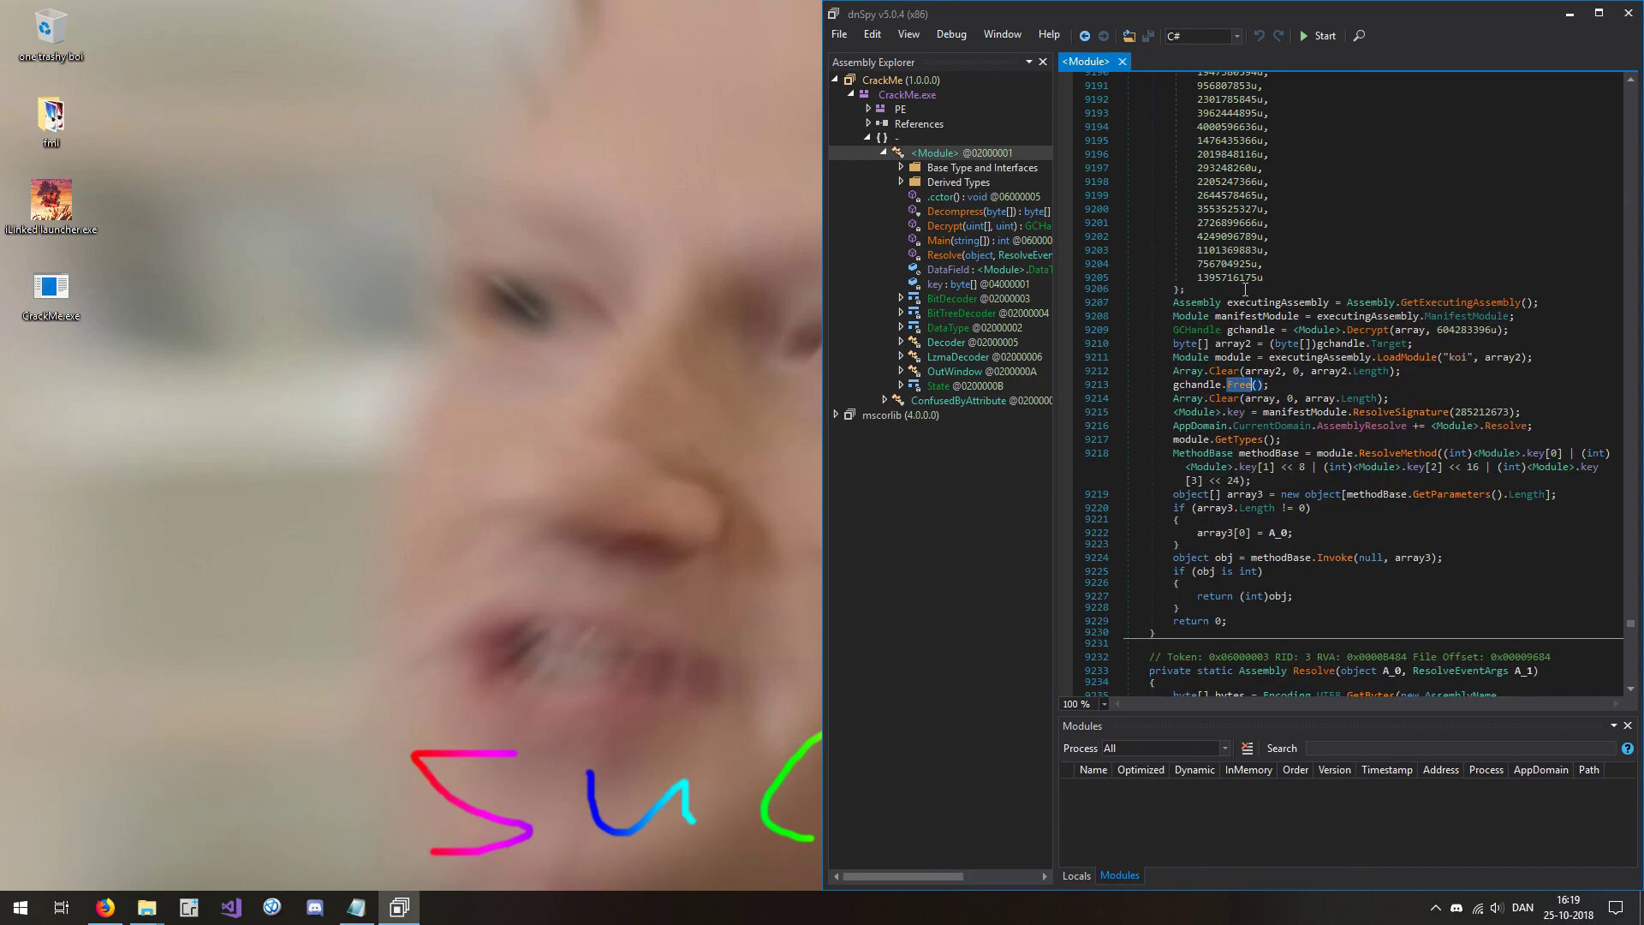
click(1068, 384)
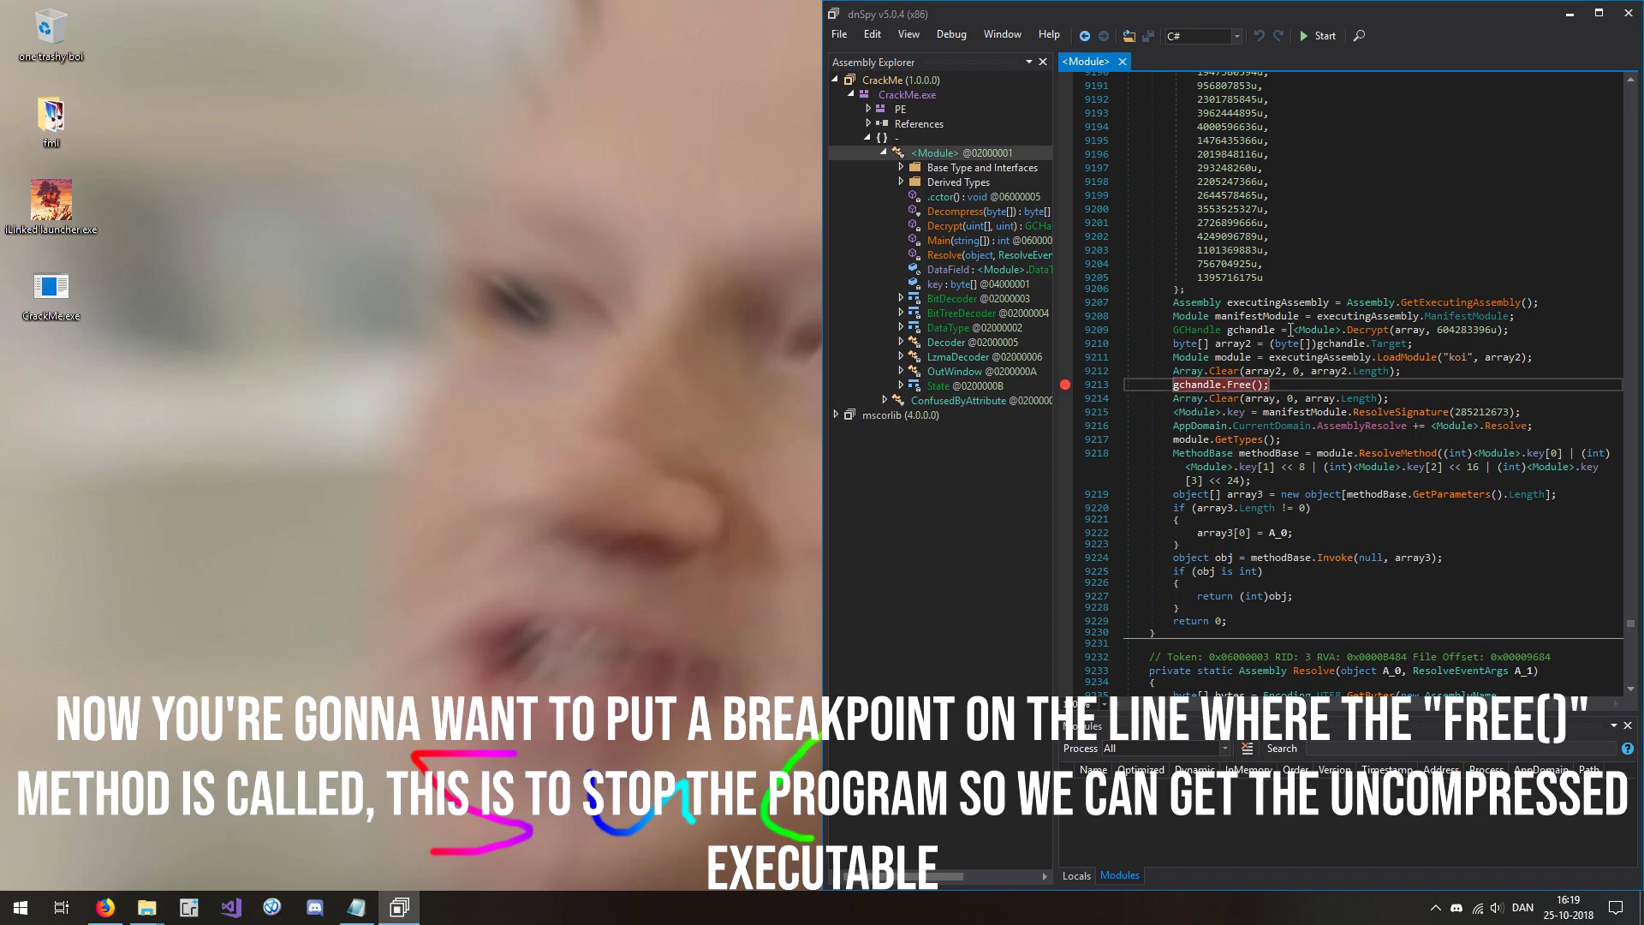
click(1324, 35)
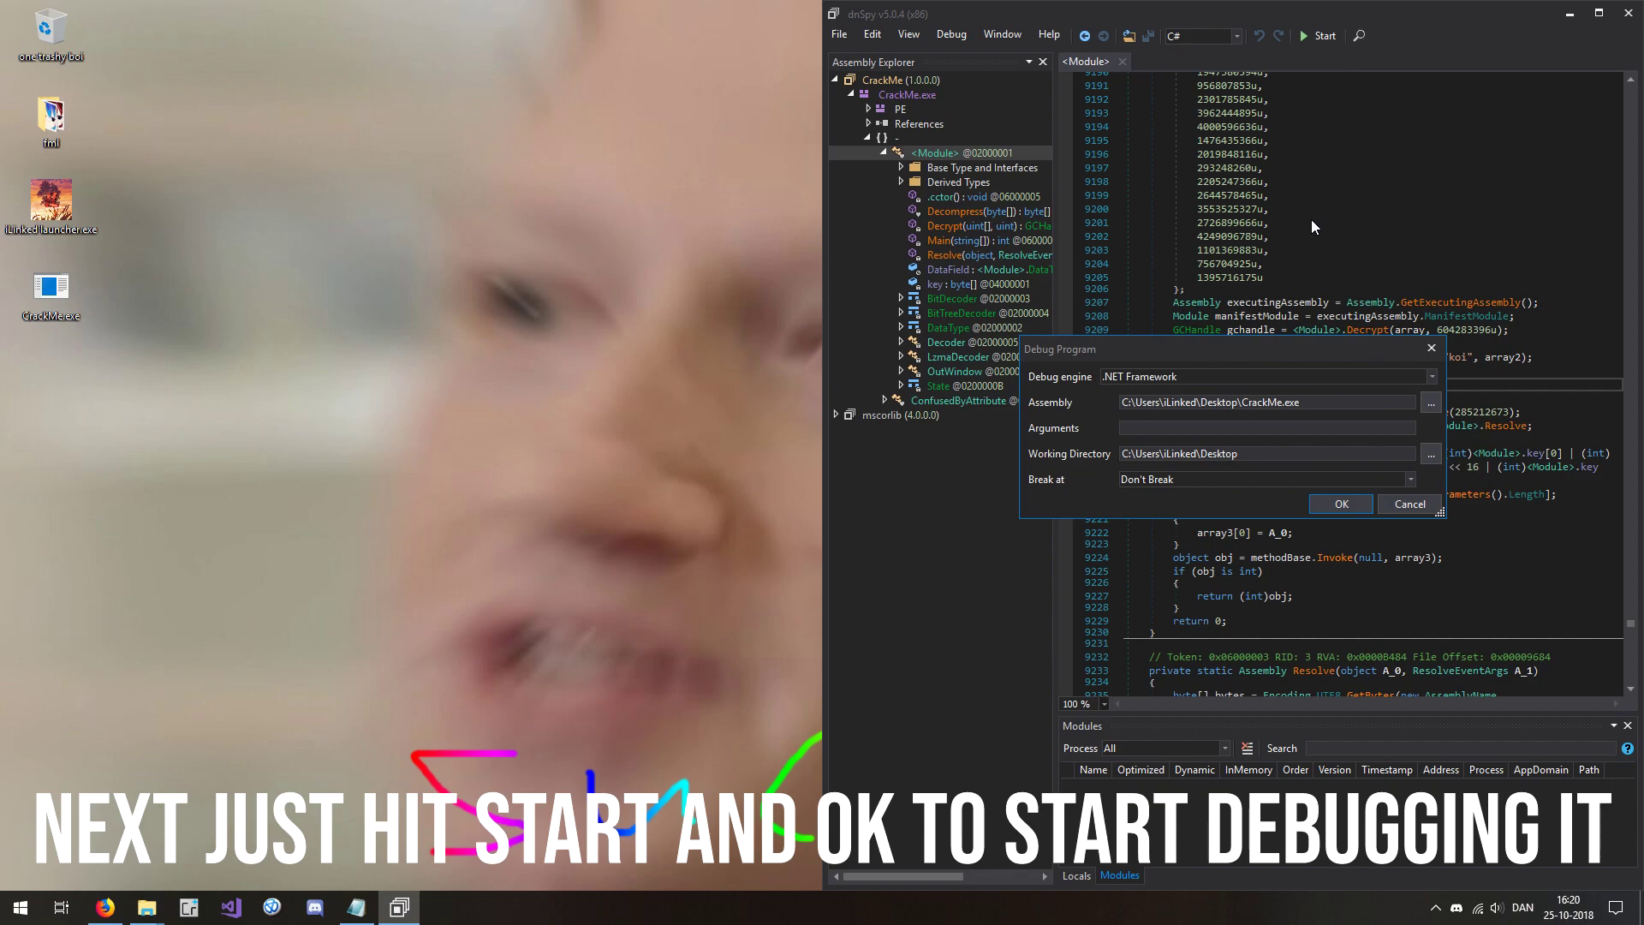
- Run CrackMe to the breakpoint, save the koi module to the desktop as koi.exe, then stop debugging
click(1347, 500)
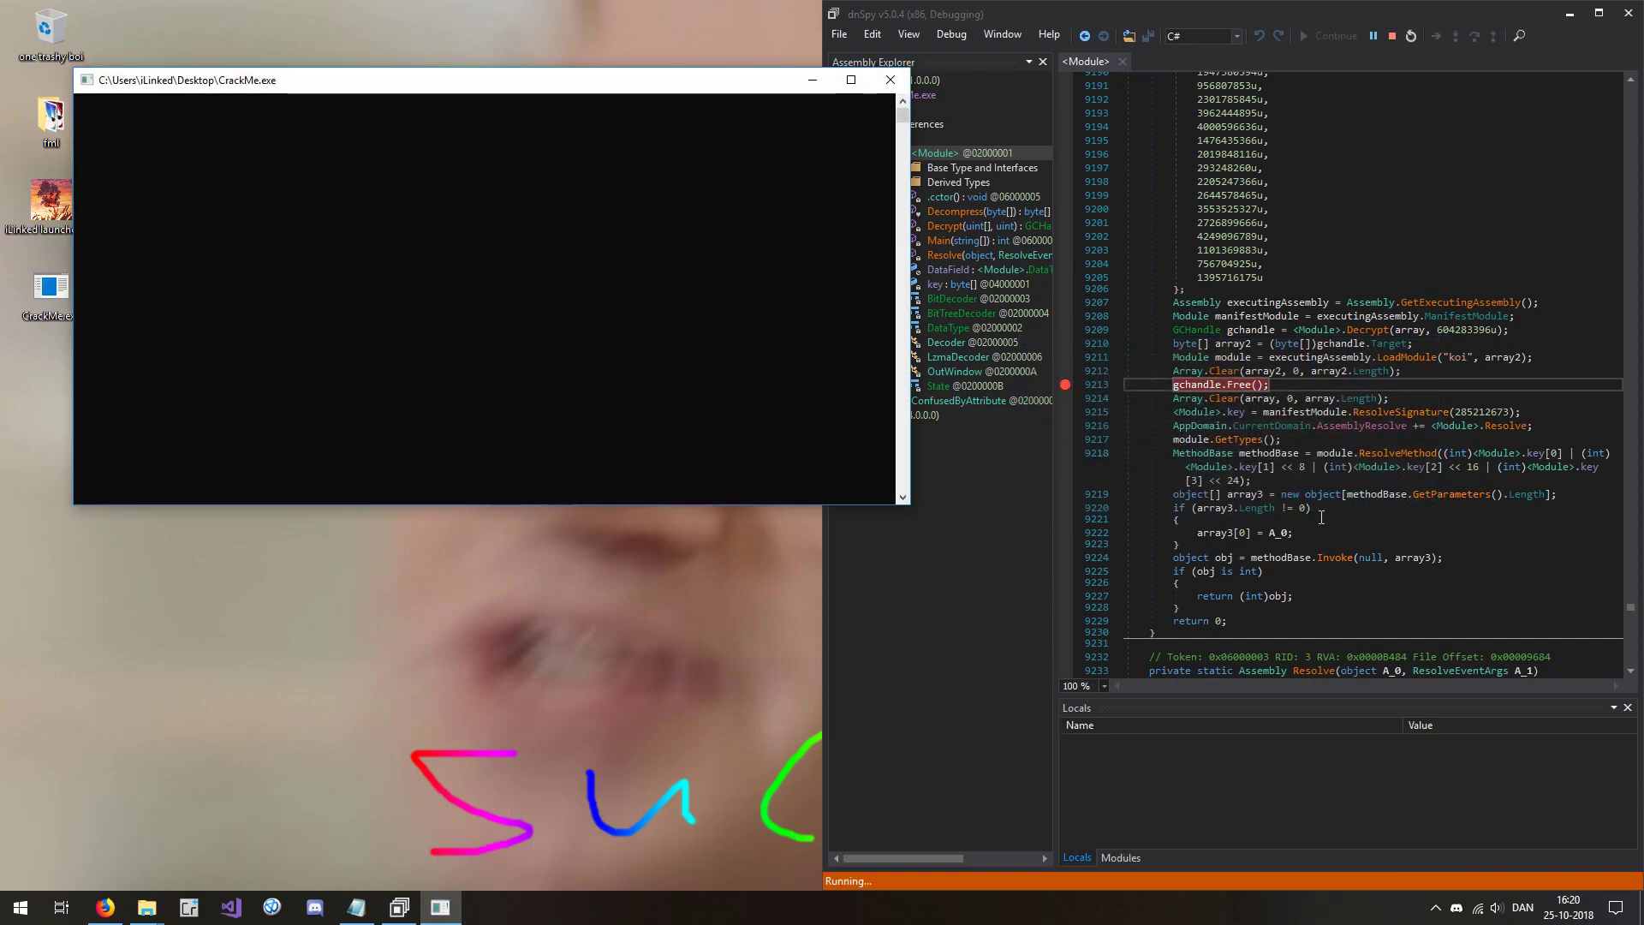
click(1120, 858)
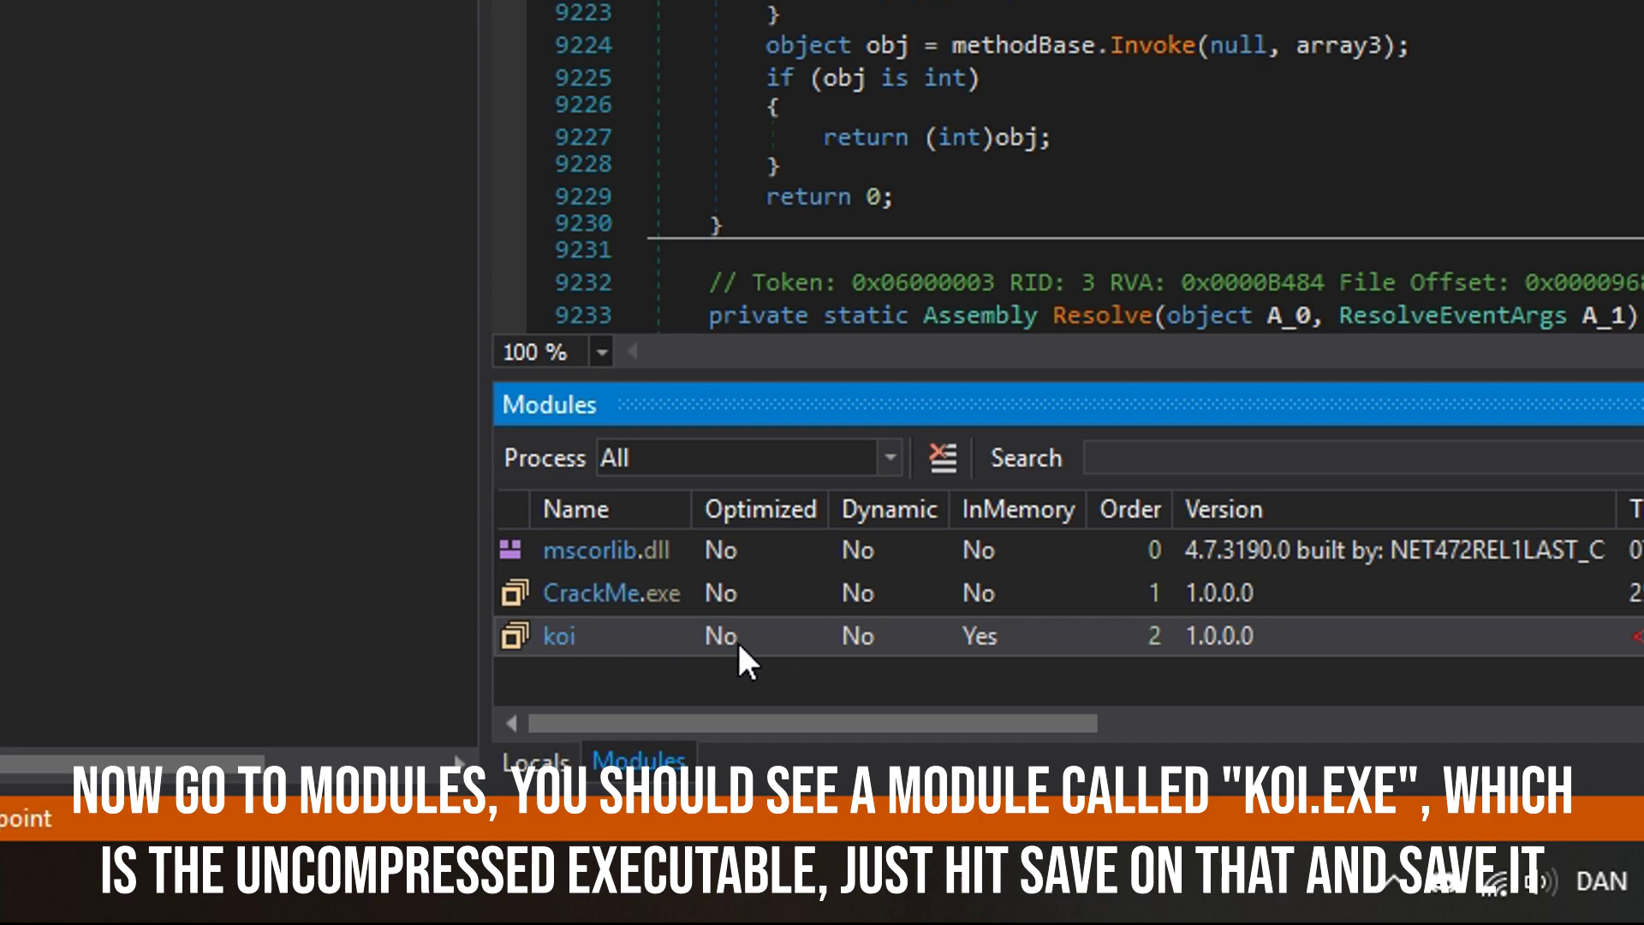
right_click(641, 633)
click(665, 601)
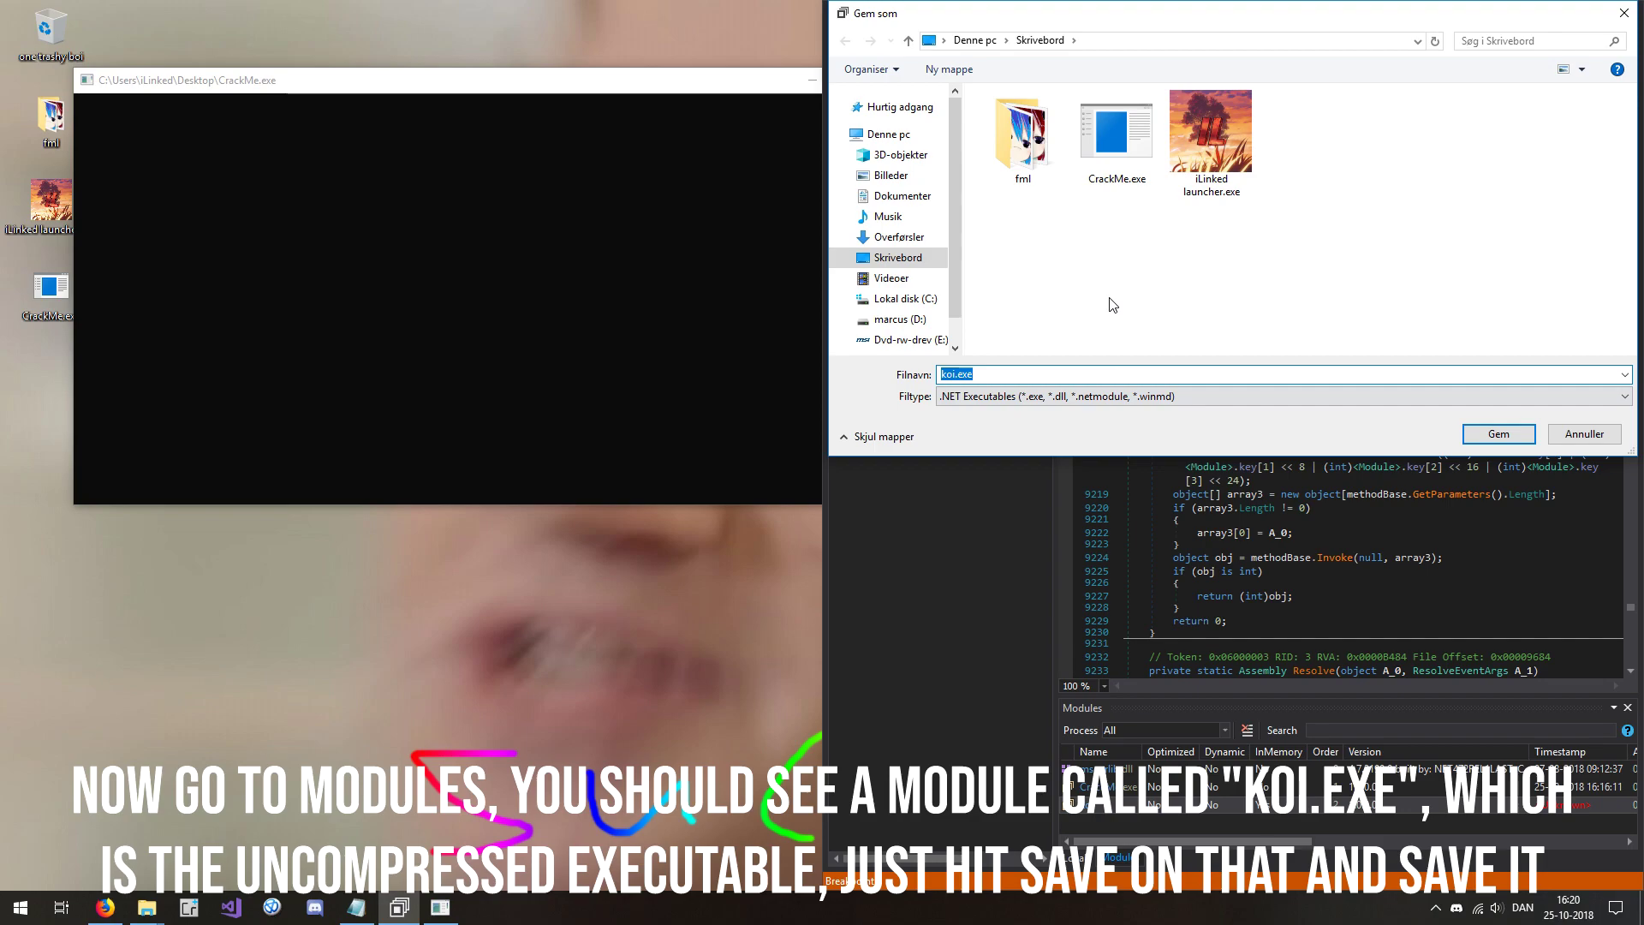
click(1500, 435)
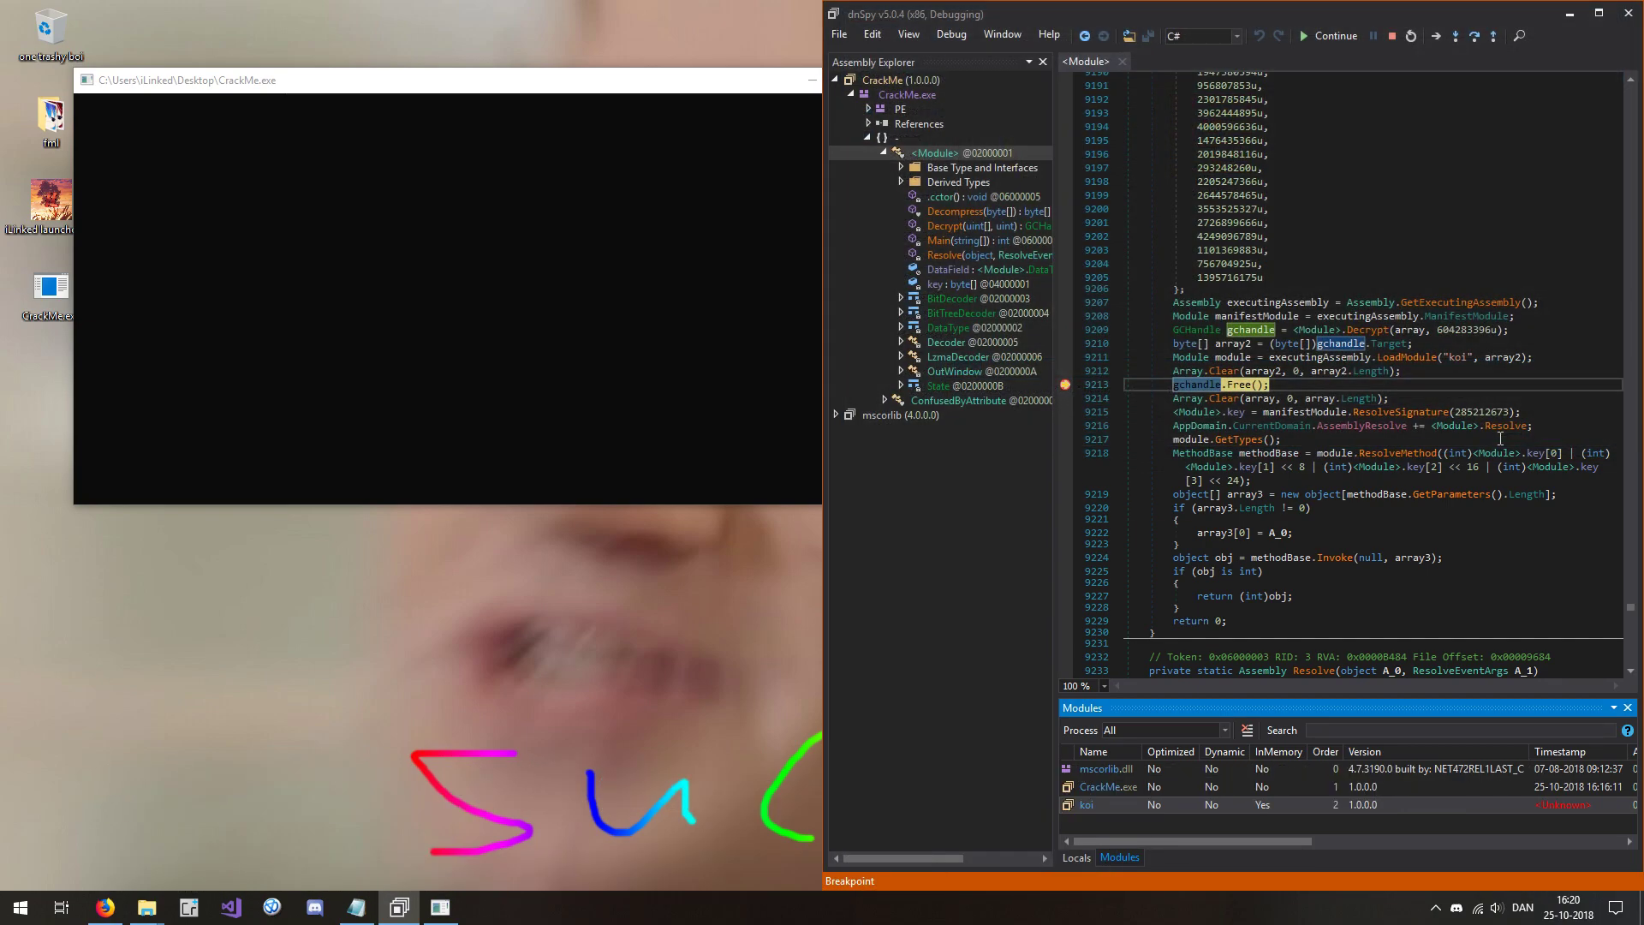
click(1400, 36)
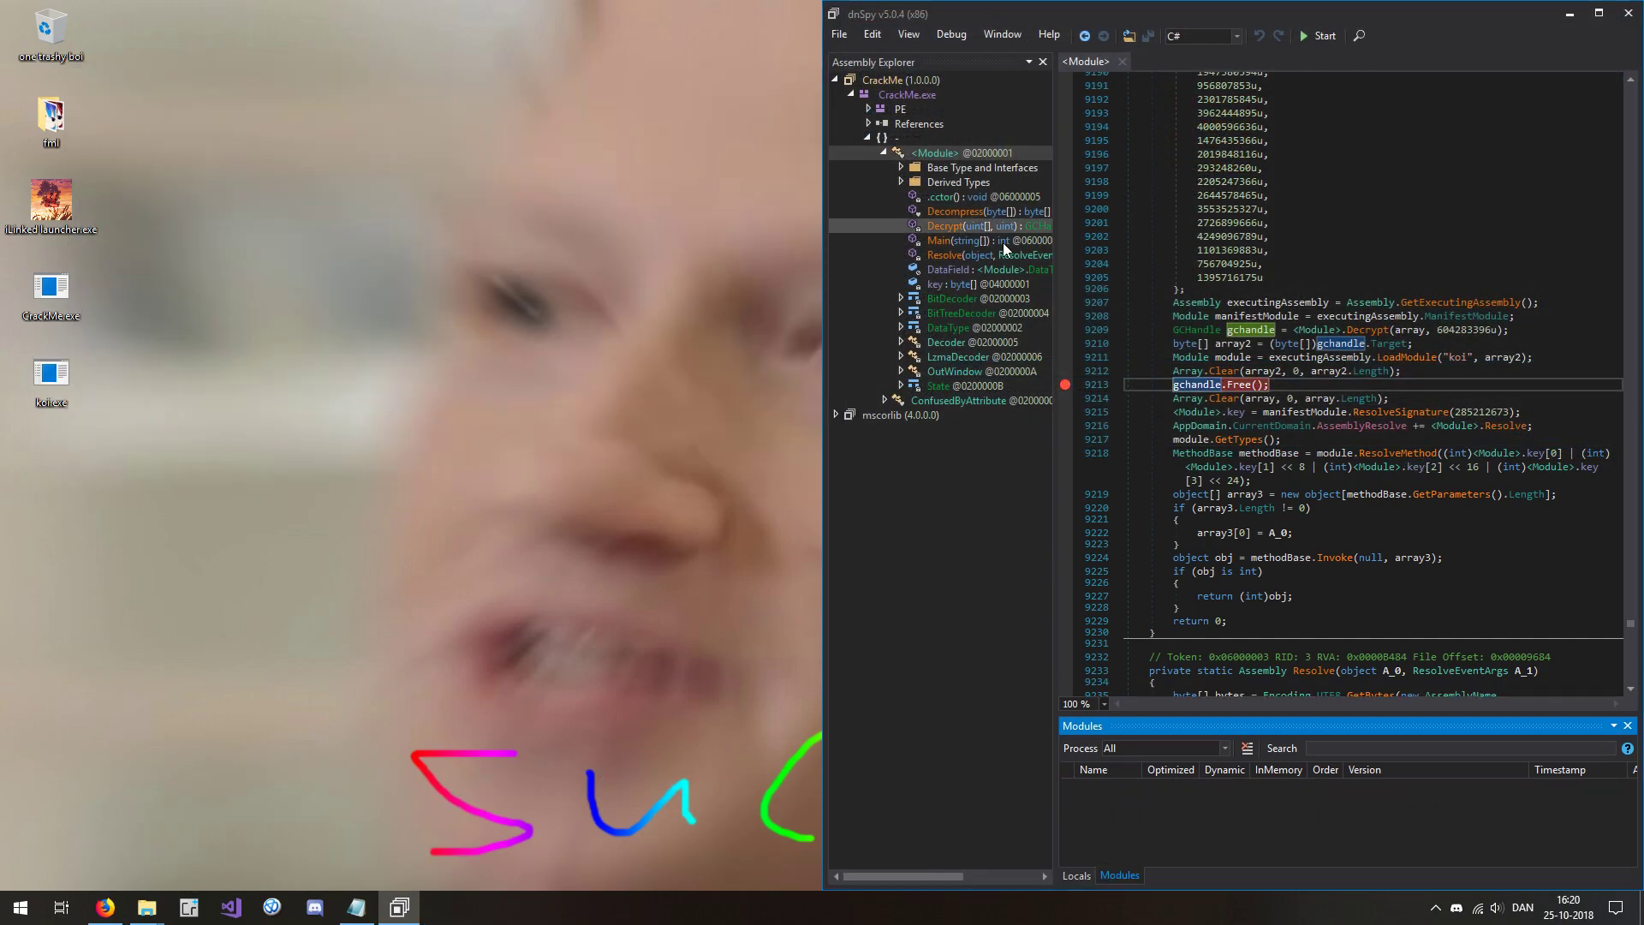
- Replace the original CrackMe assembly with the dumped koi.exe
click(923, 79)
key(Delete)
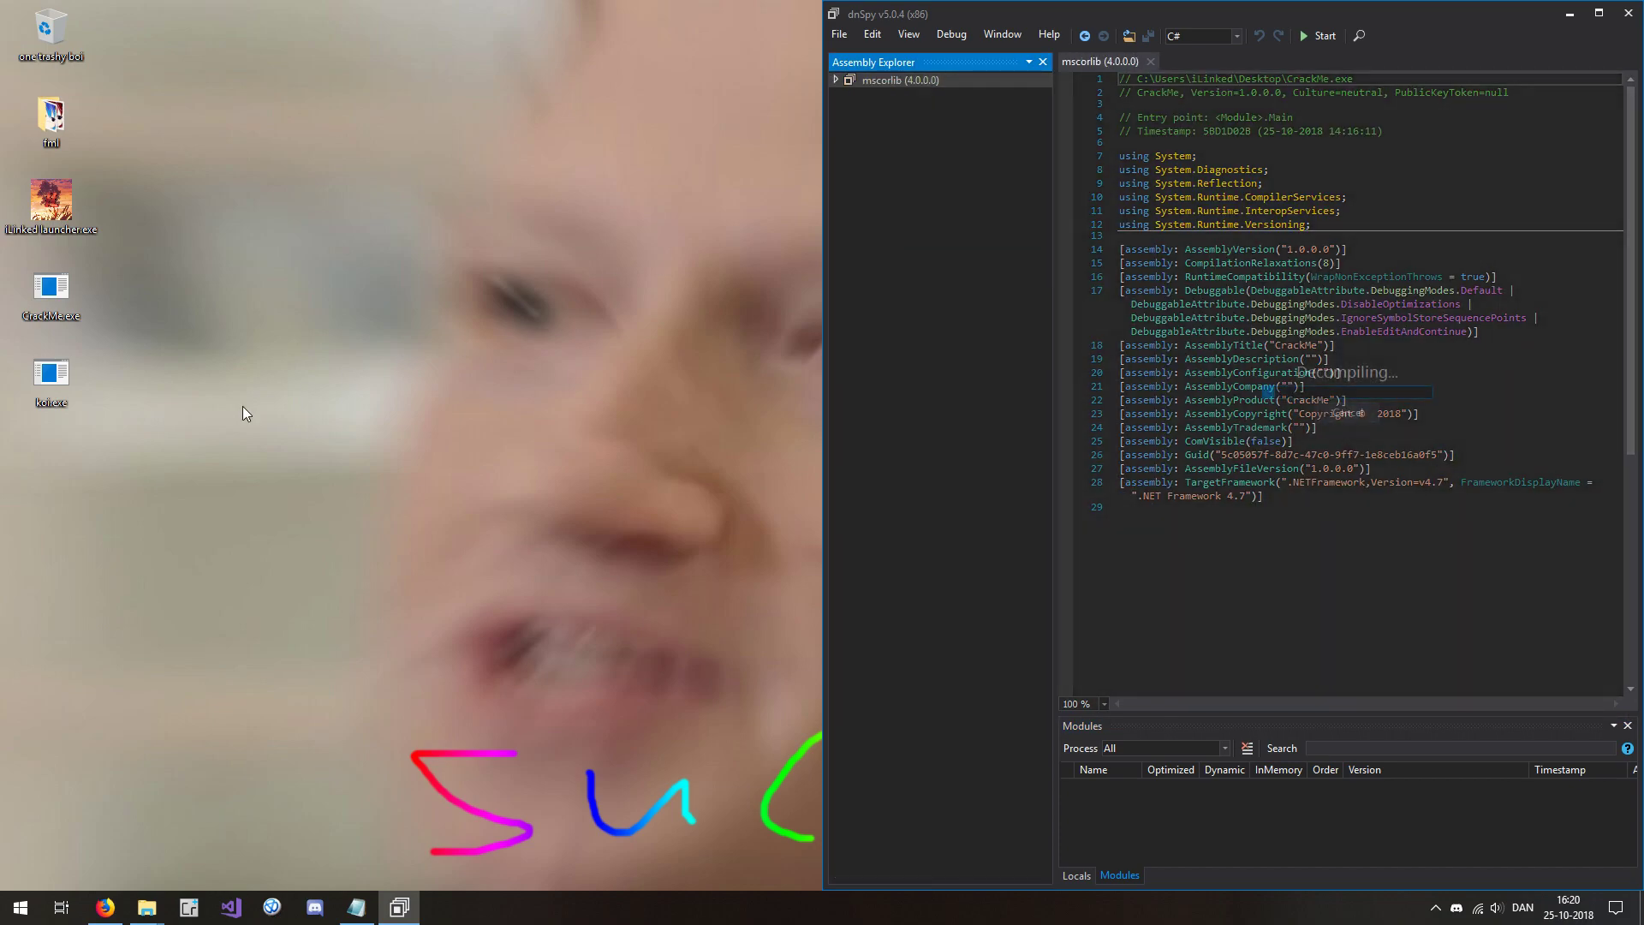
drag(52, 376, 899, 206)
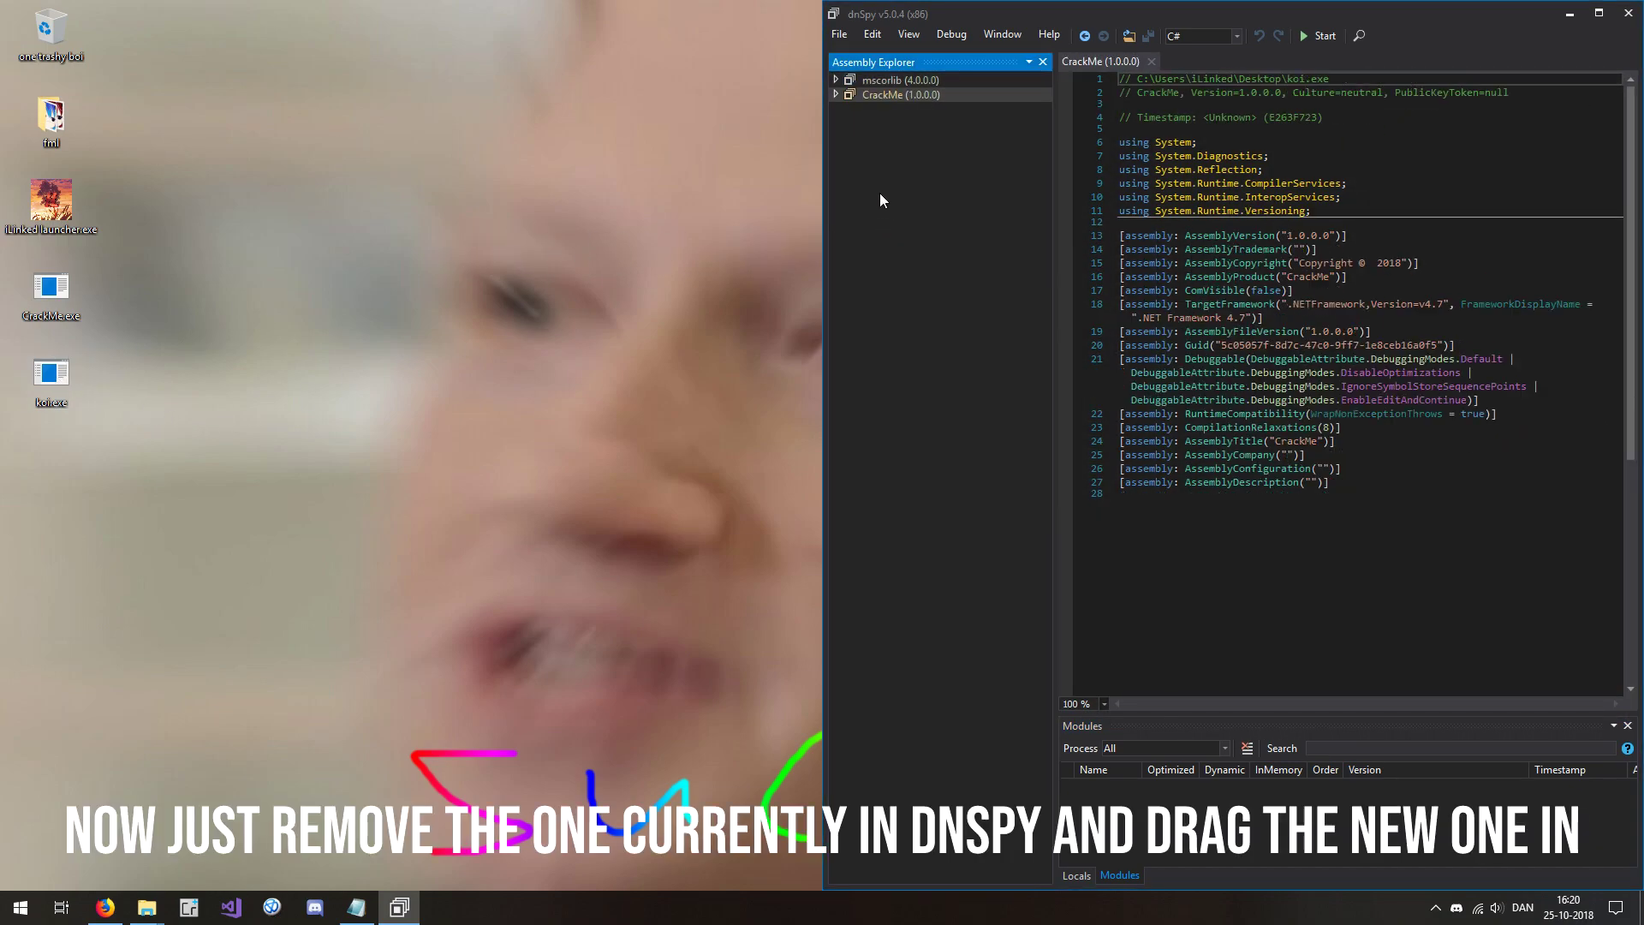
- Expand koi.exe's tree to show <Module>, ConfusedByAttribute and the obfuscated type's method
click(835, 94)
click(867, 152)
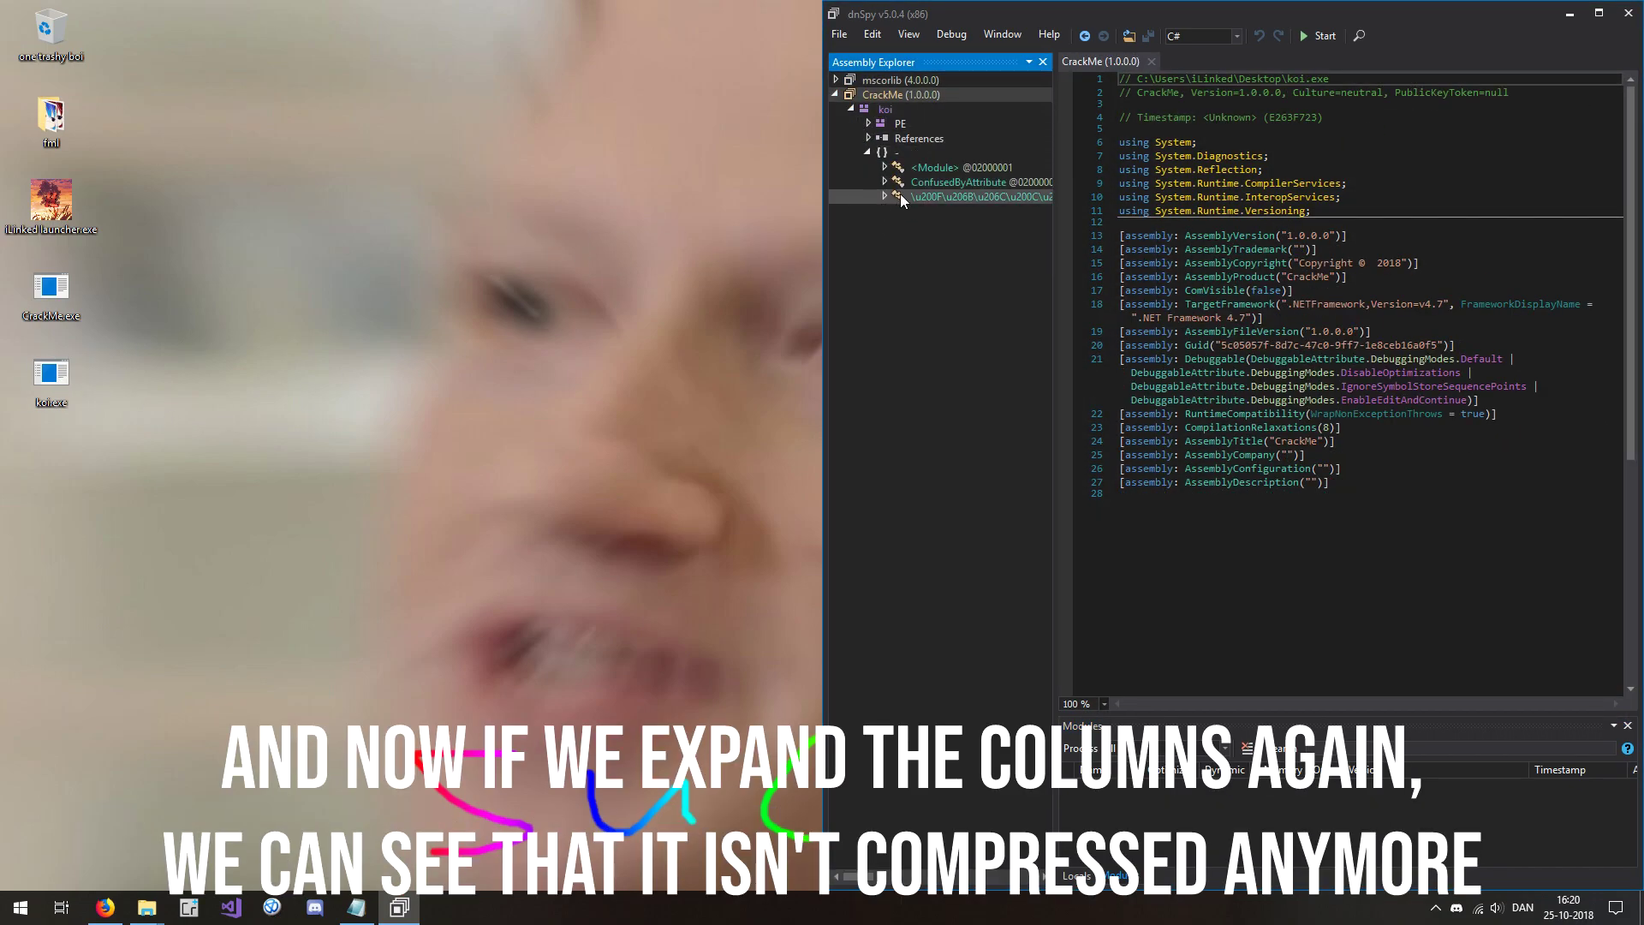
click(902, 194)
click(960, 253)
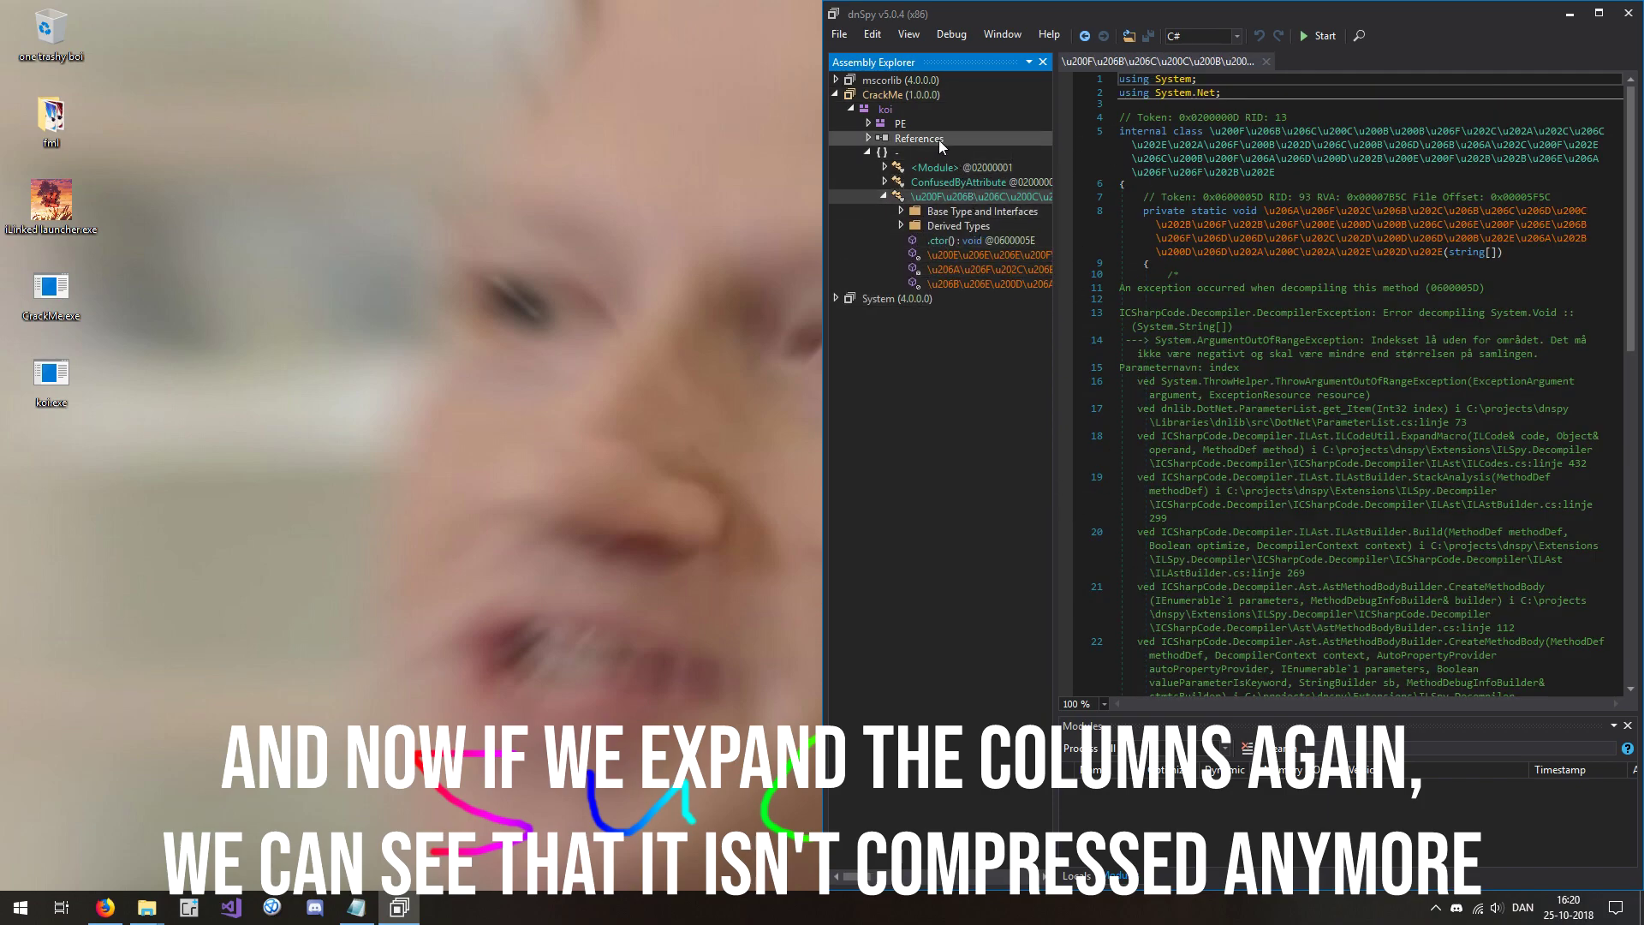
click(900, 107)
right_click(899, 108)
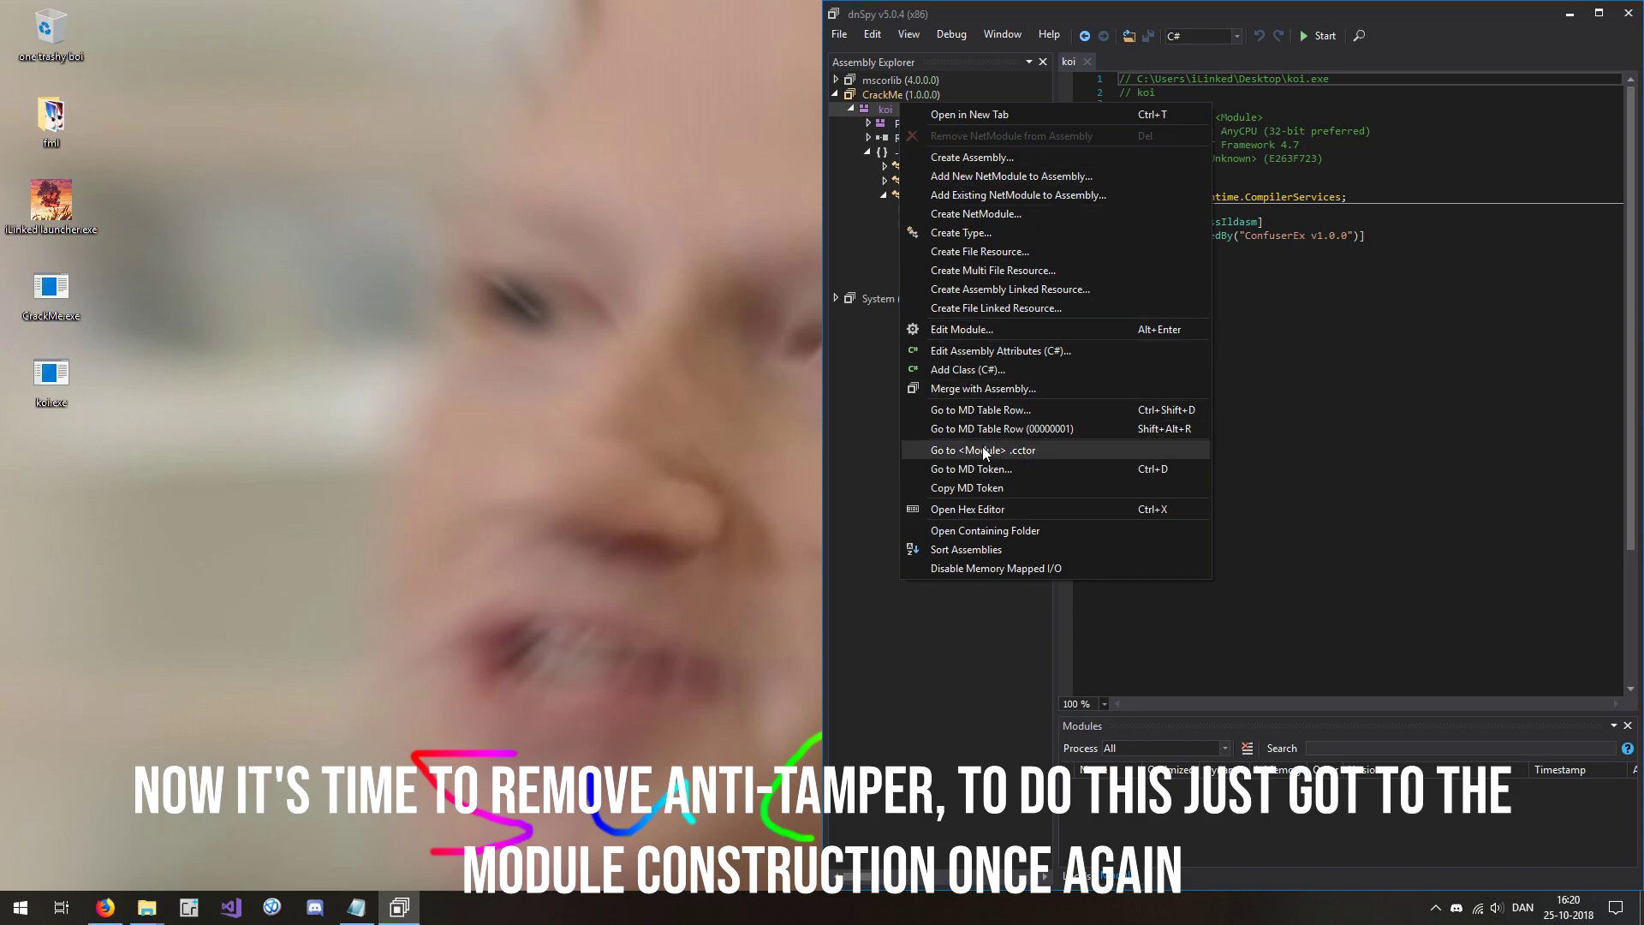
- Breakpoint the third <Module> call at line 30 of the module constructor and debug koi.exe
click(1020, 450)
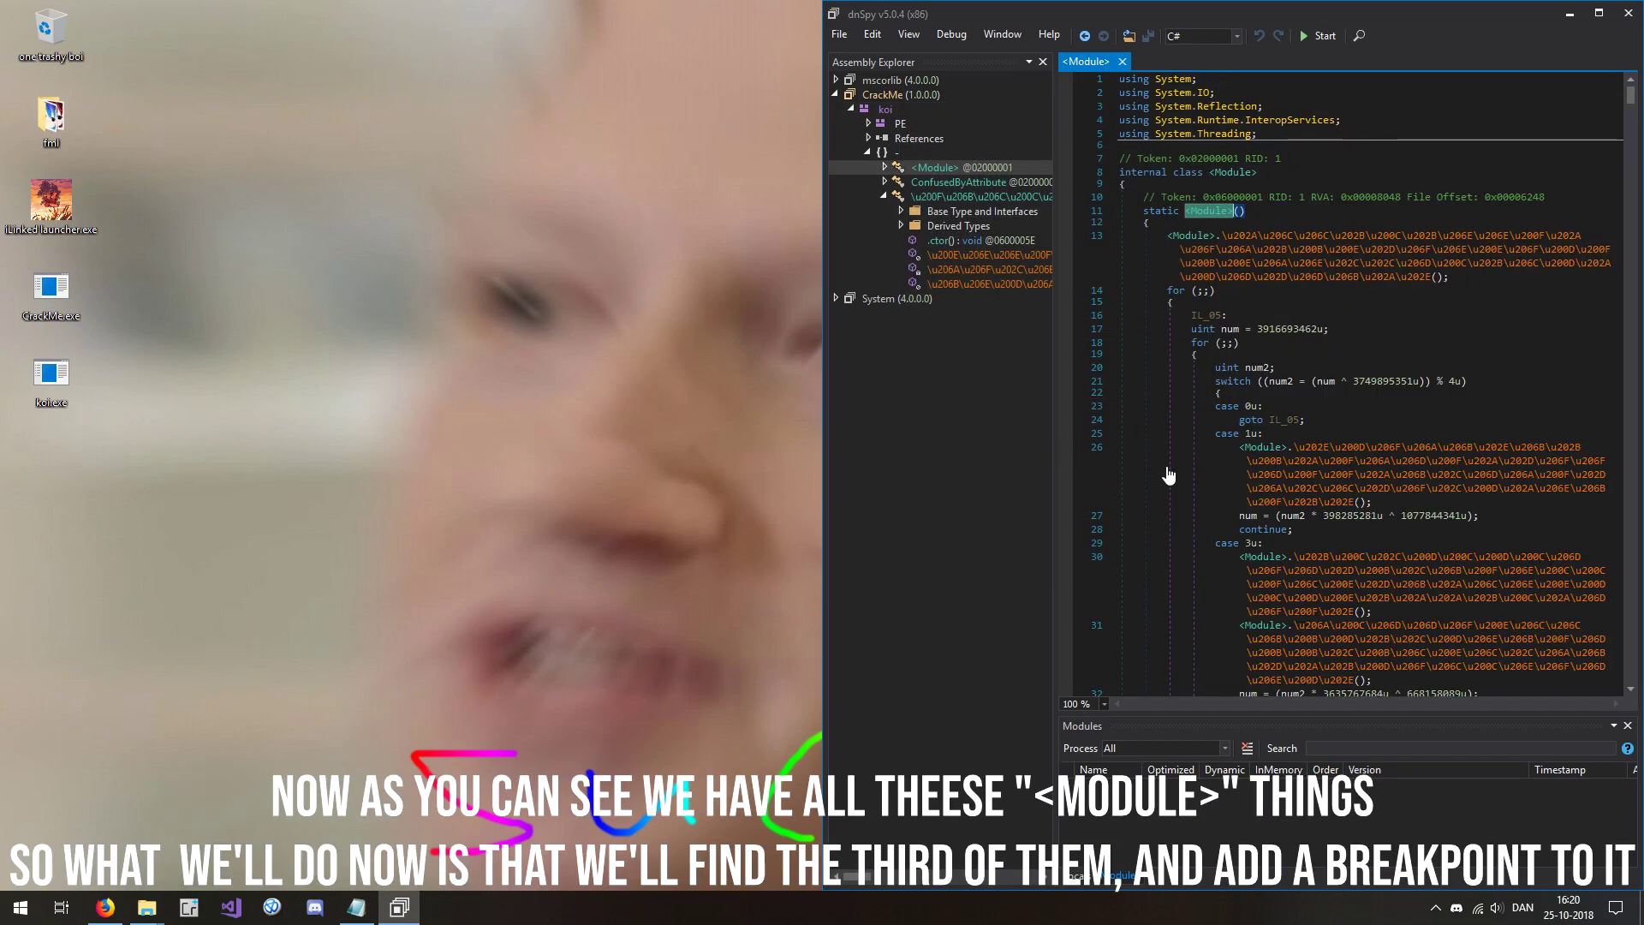
scroll(1168, 499, down, 2)
scroll(1149, 195, up, 2)
click(1071, 562)
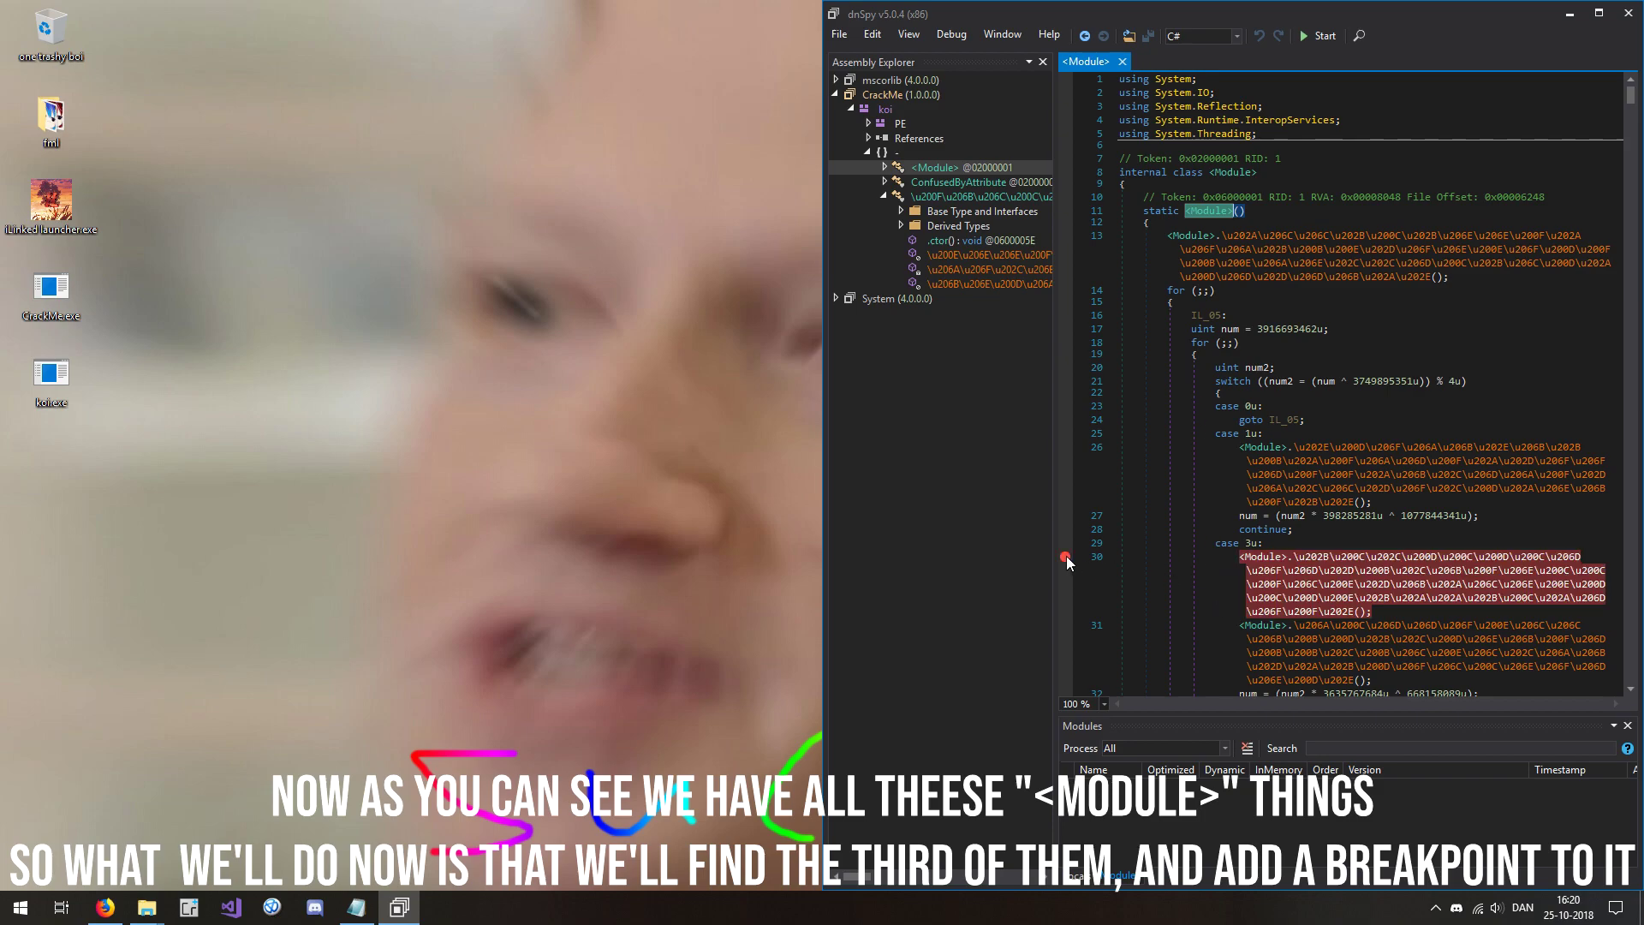
scroll(1253, 528, down, 3)
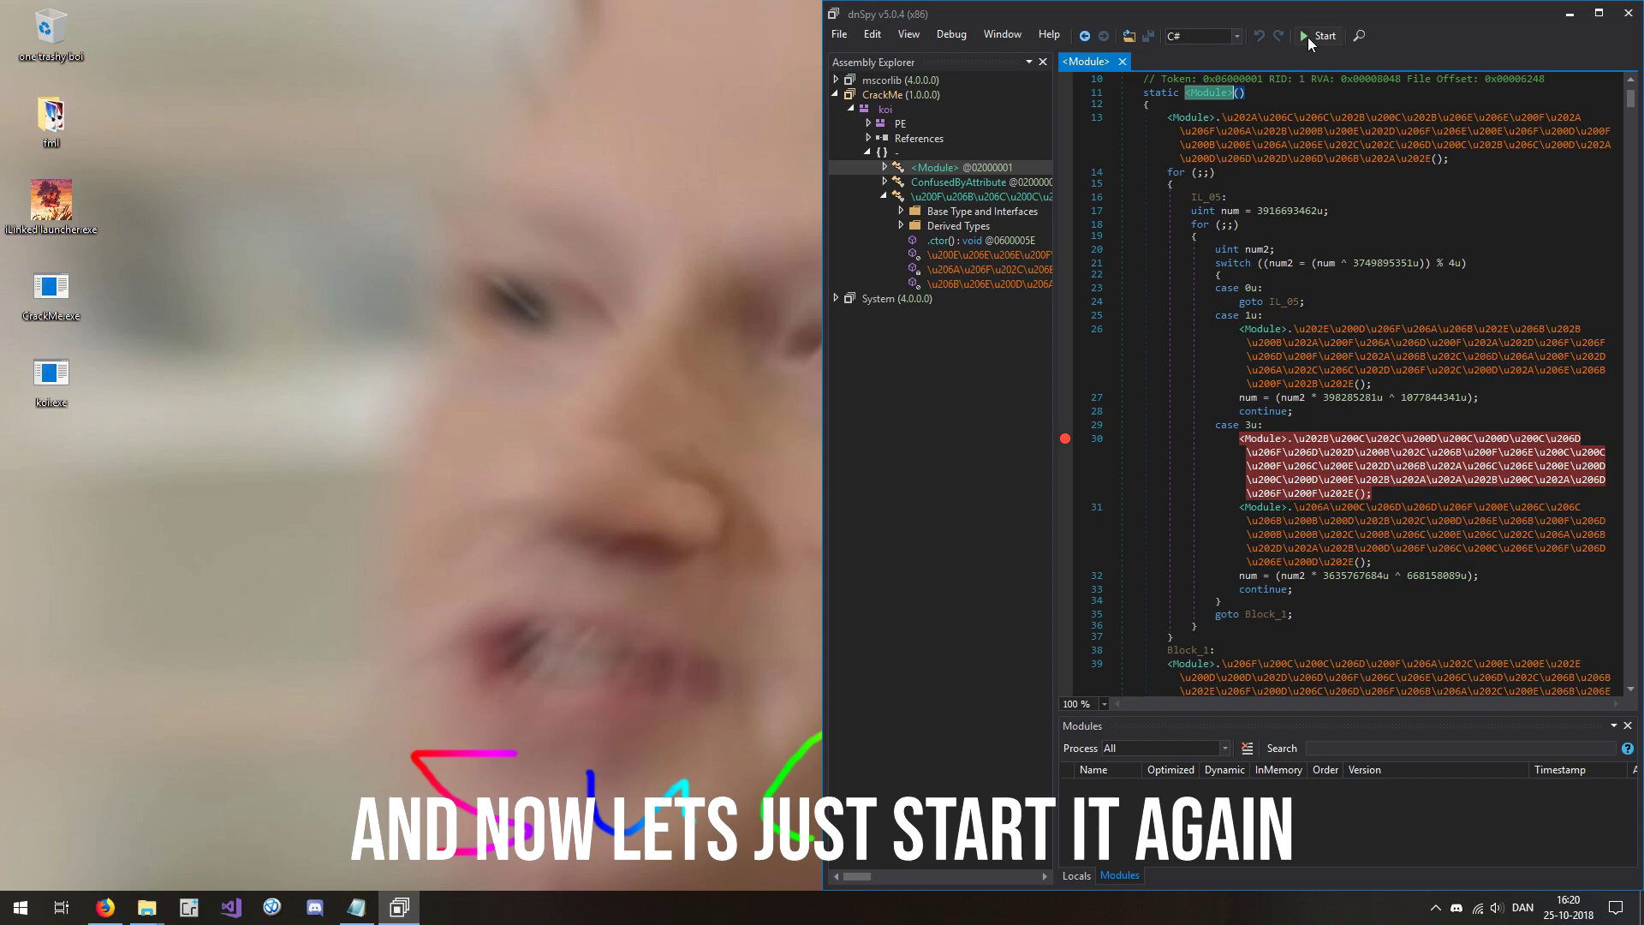
click(1317, 36)
click(1340, 504)
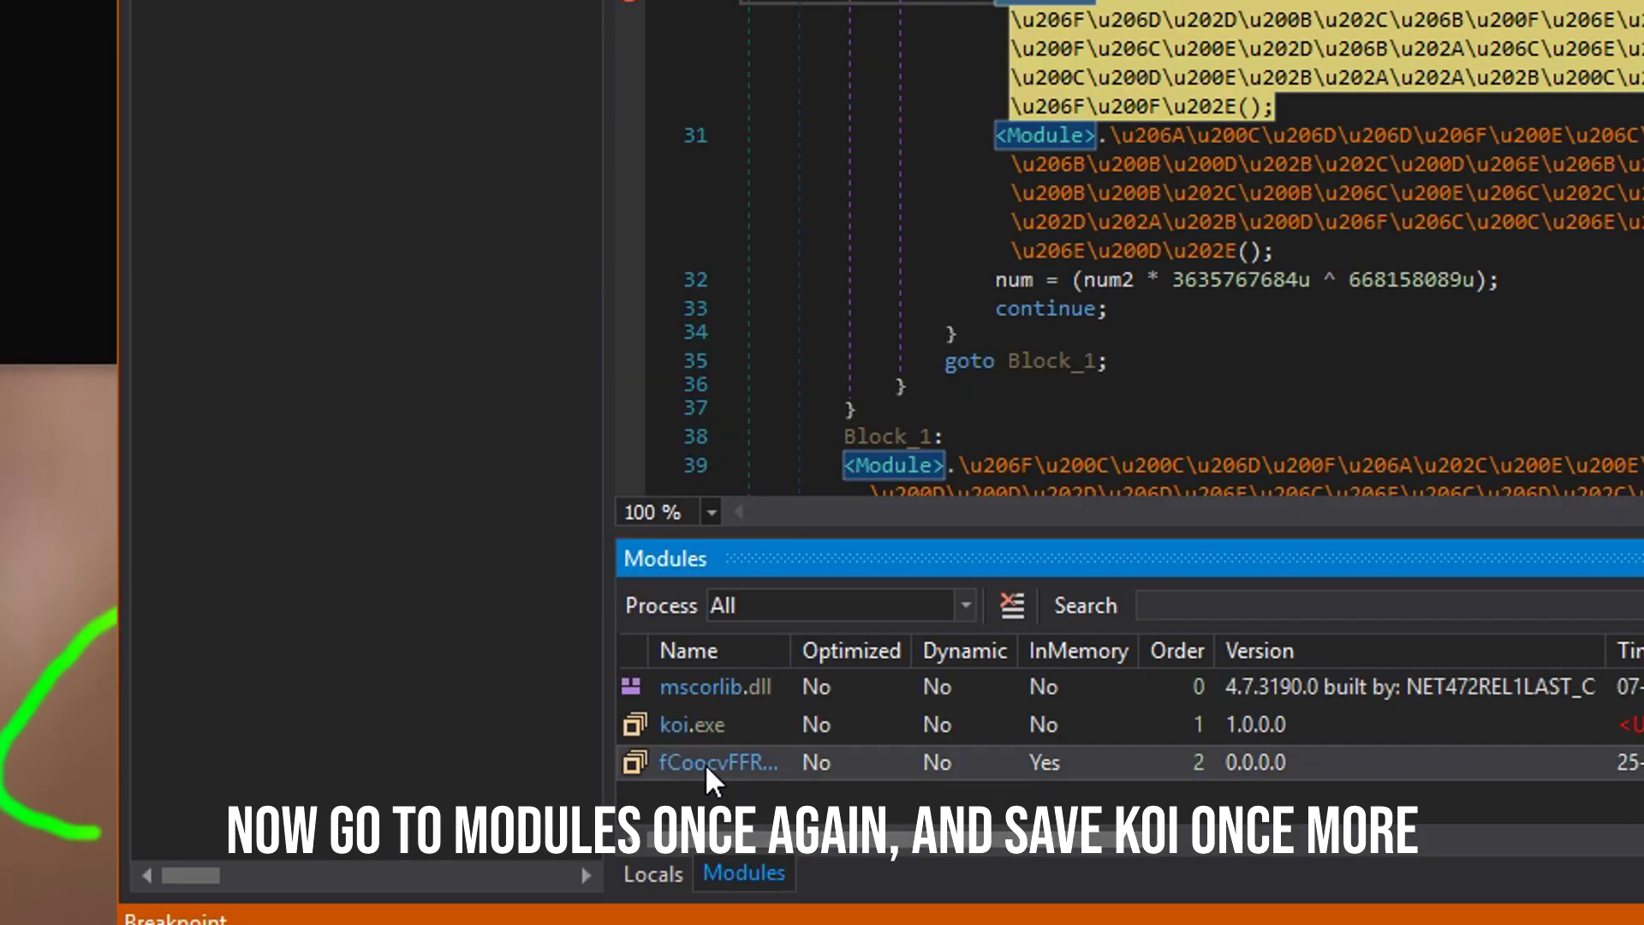
- Save the in-memory koi.exe module as lolokm8.exe
right_click(677, 728)
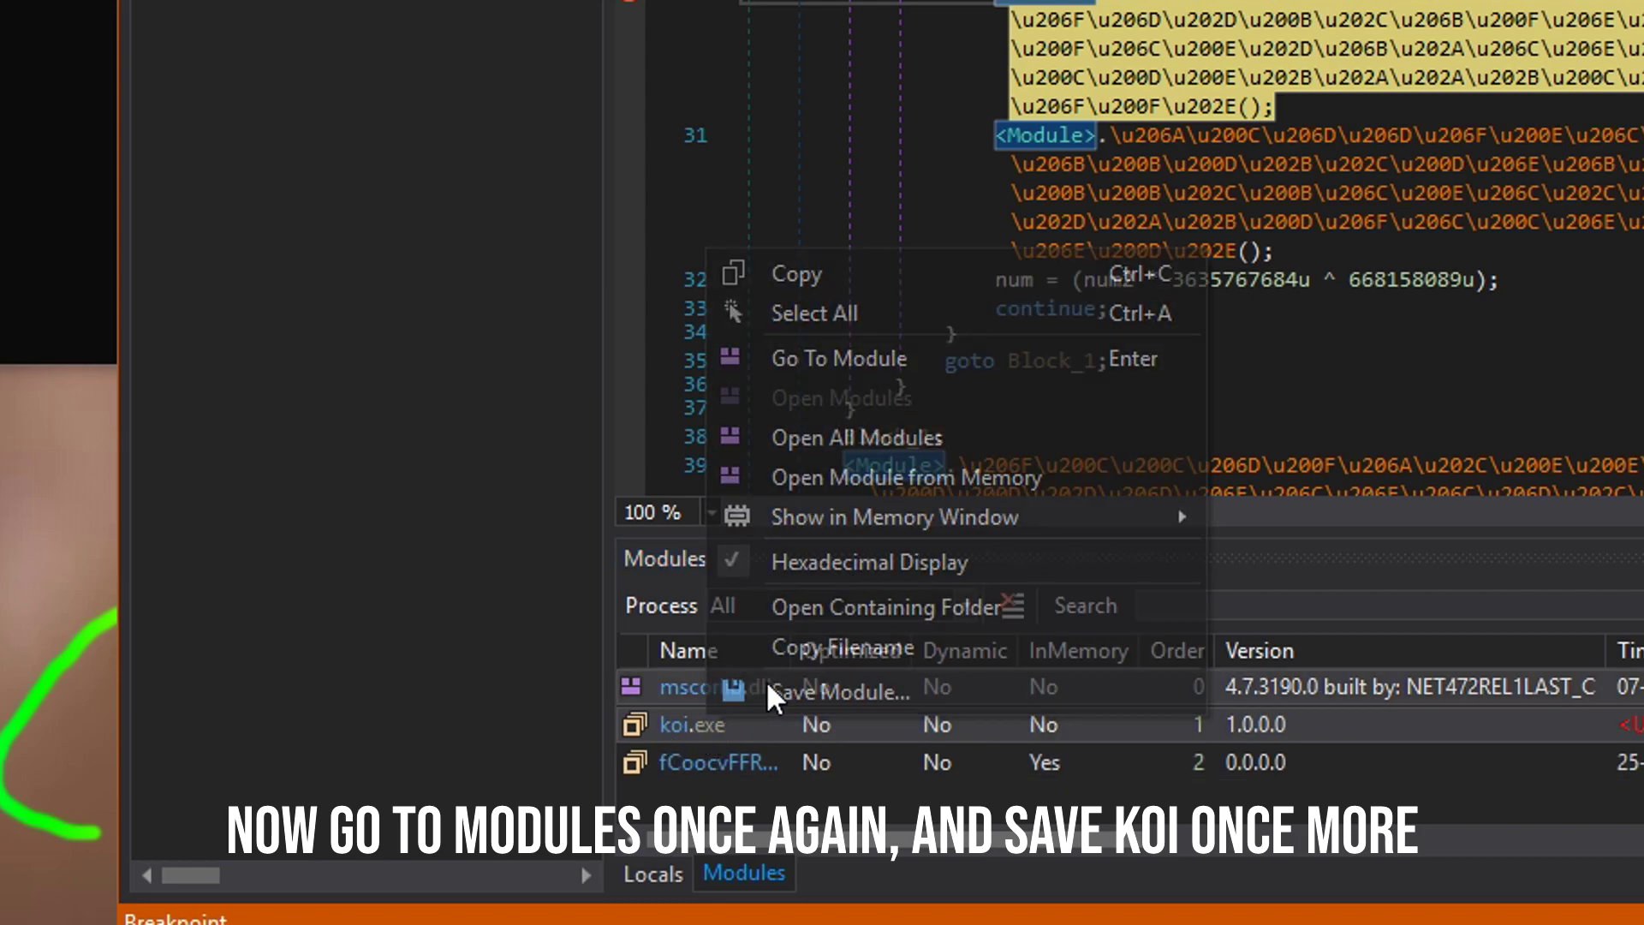
click(765, 680)
text(lolokm8)
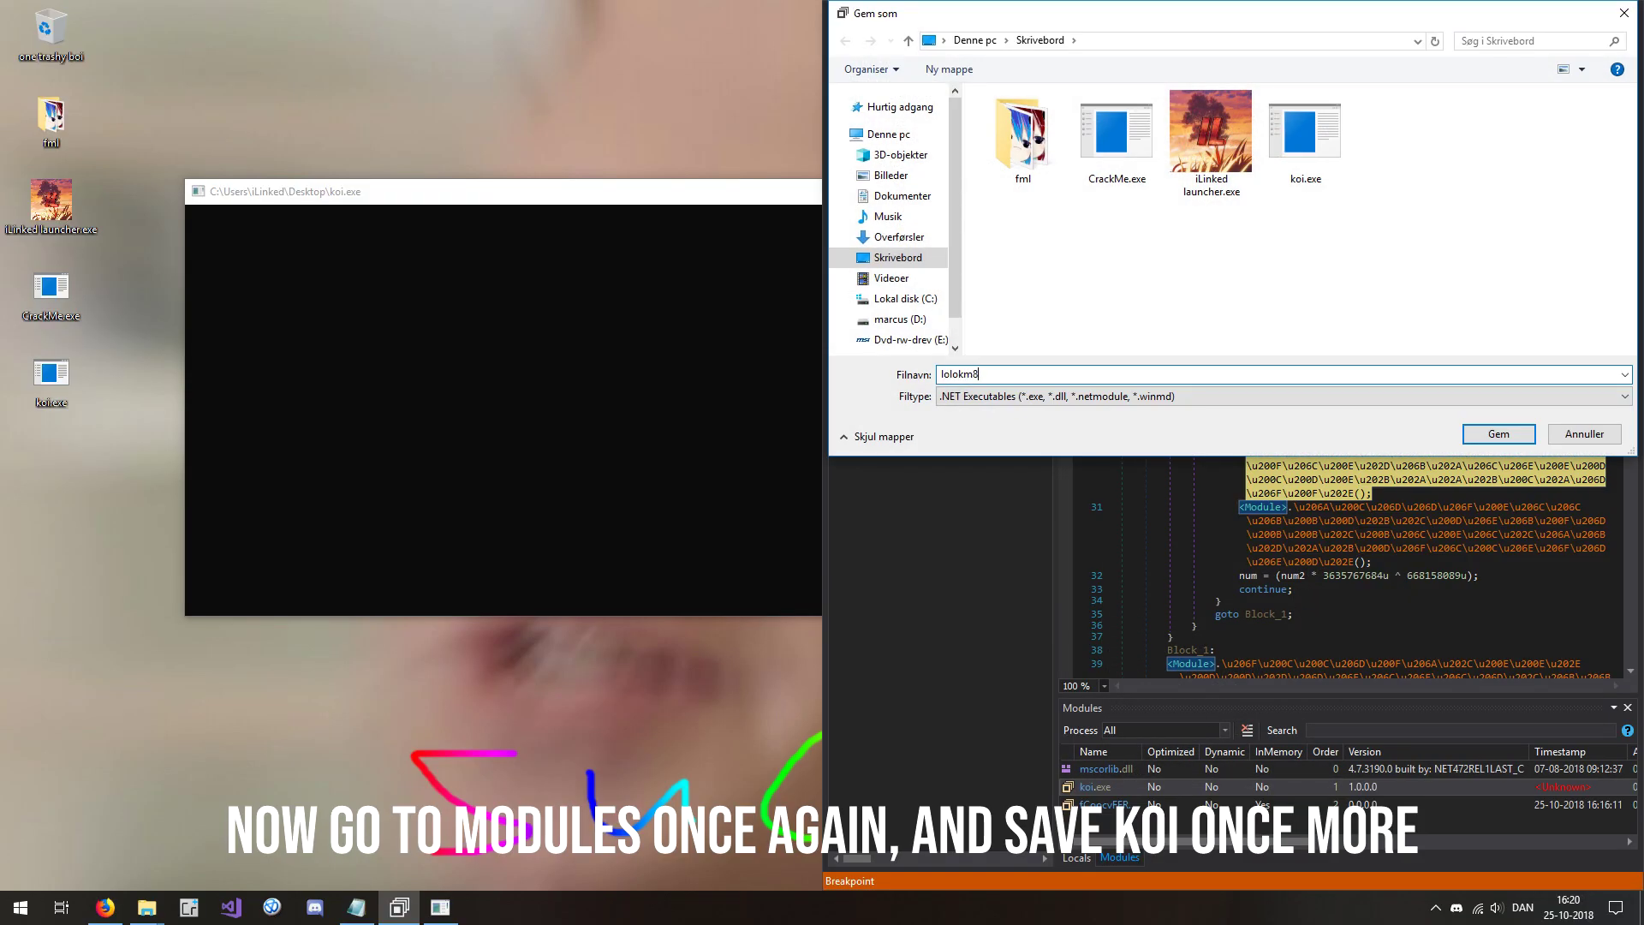
key(Return)
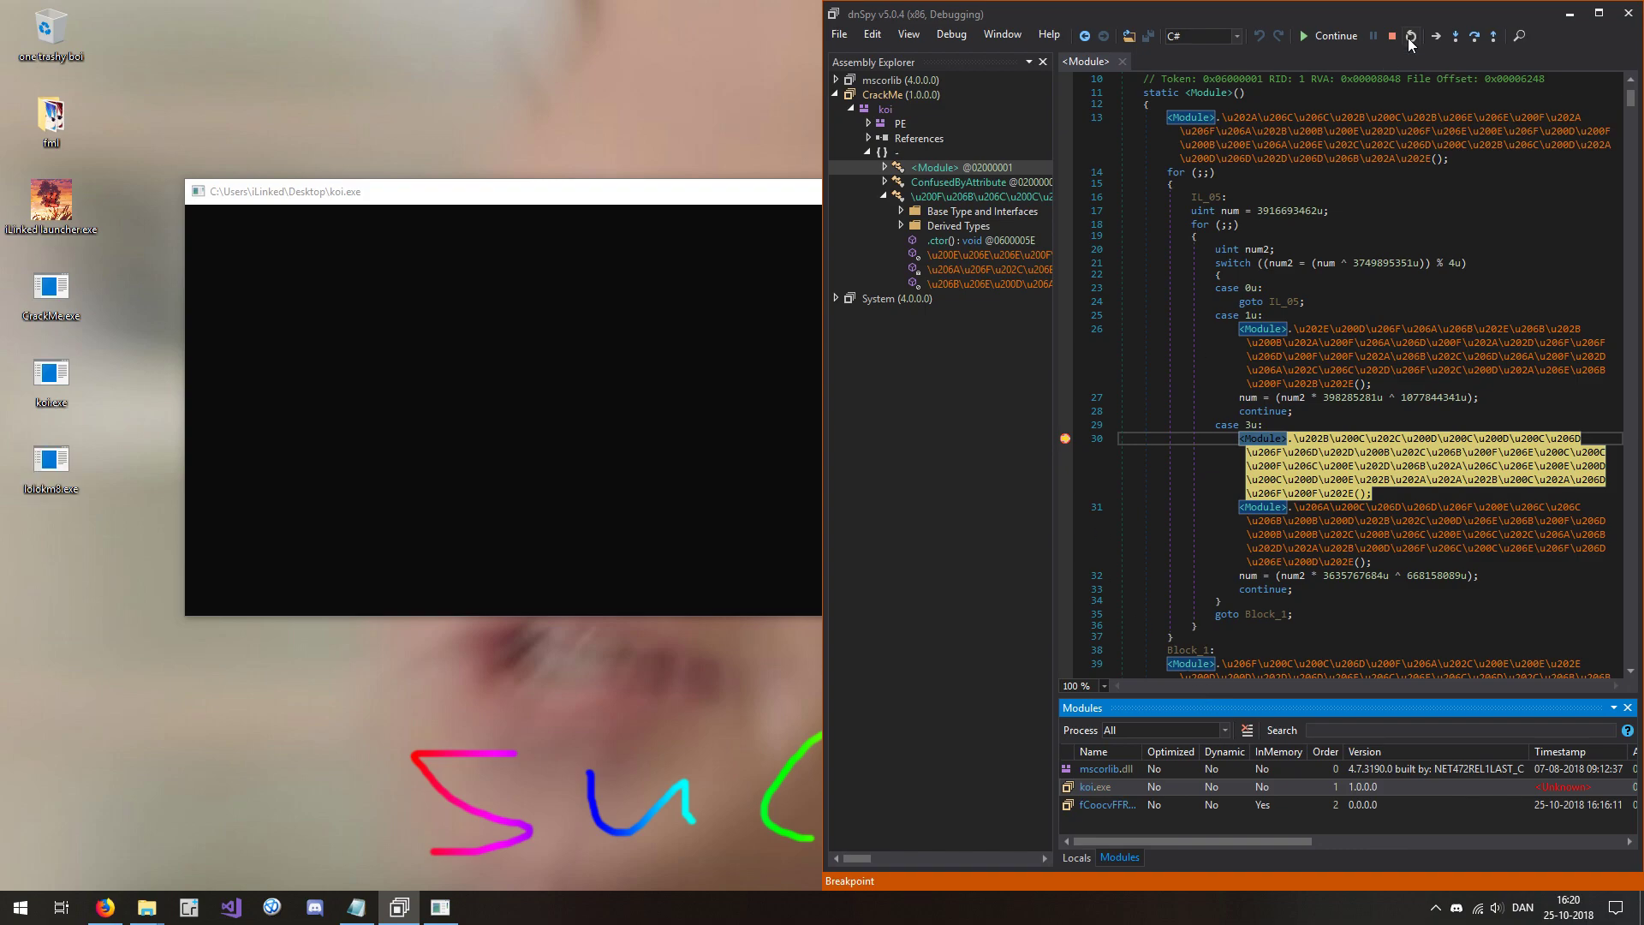
- Stop debugging and replace the old CrackMe assembly with lolokm8.exe
click(1398, 36)
click(899, 94)
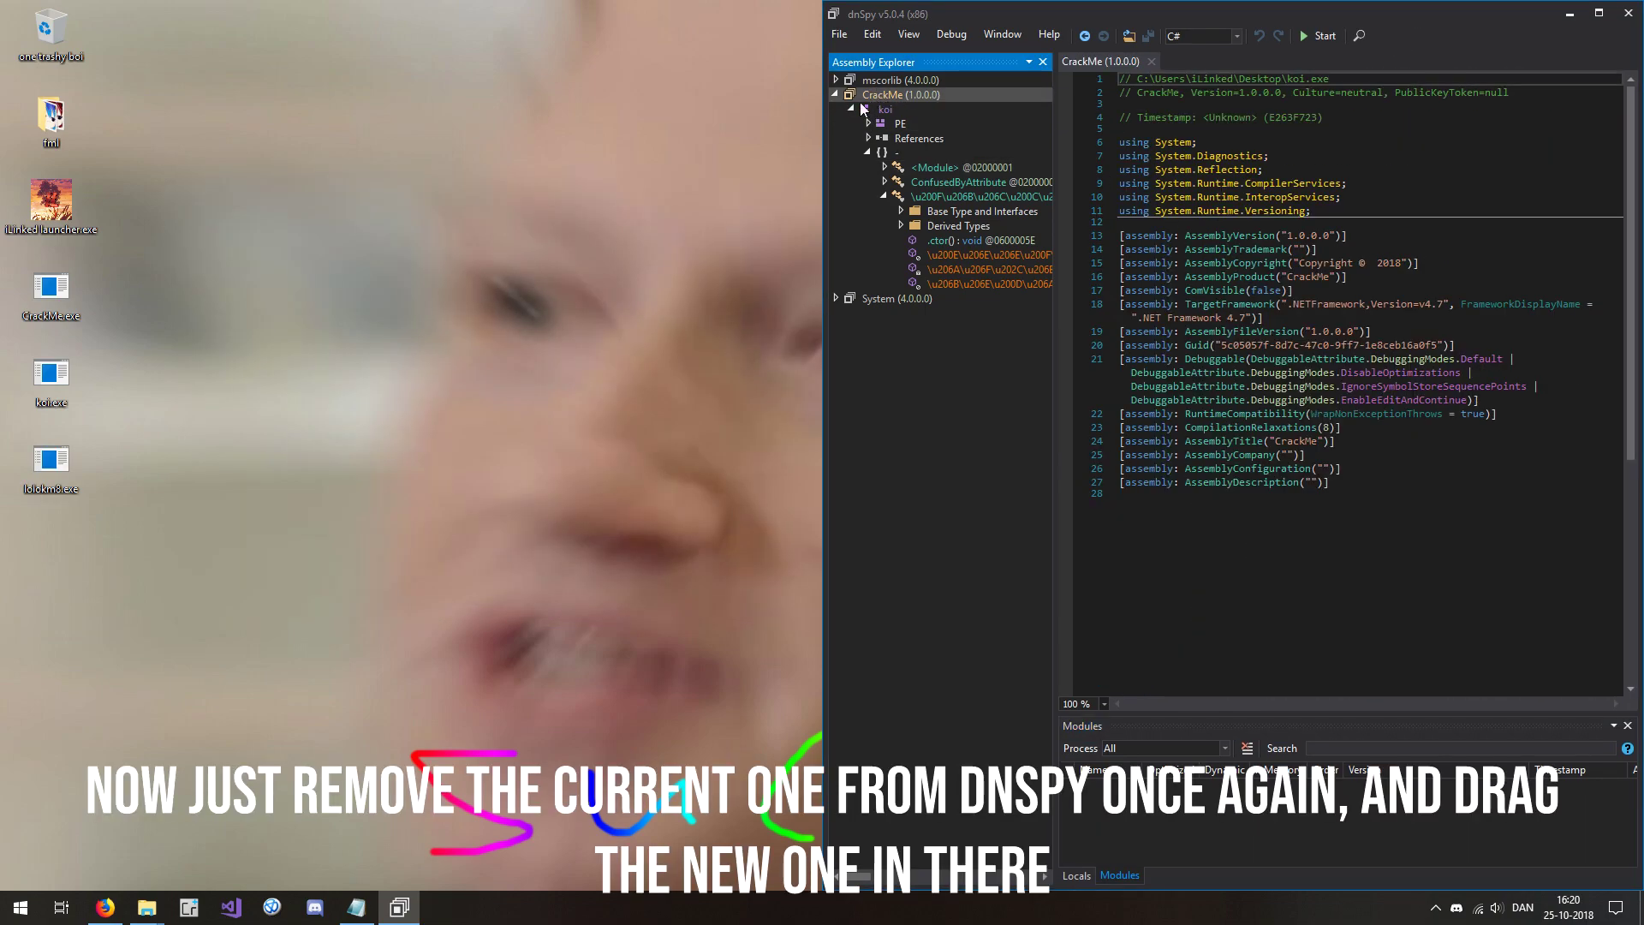
key(Delete)
drag(52, 463, 860, 134)
- Expand lolokm8's koi module and display its <Module> static constructor
click(835, 109)
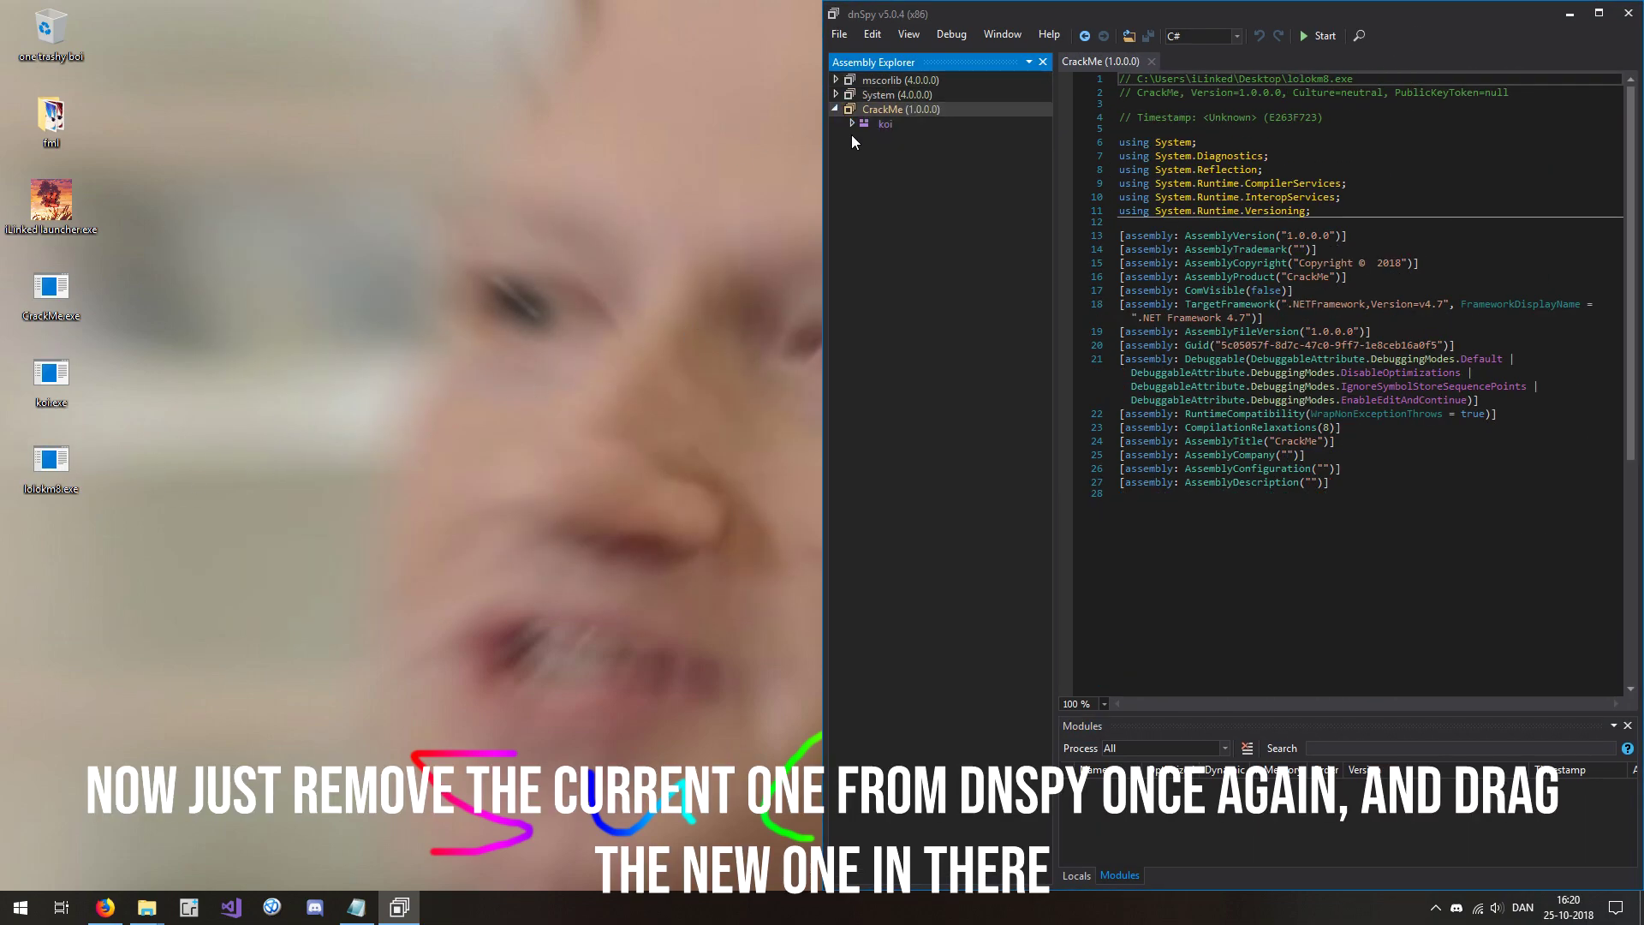
click(850, 123)
click(868, 167)
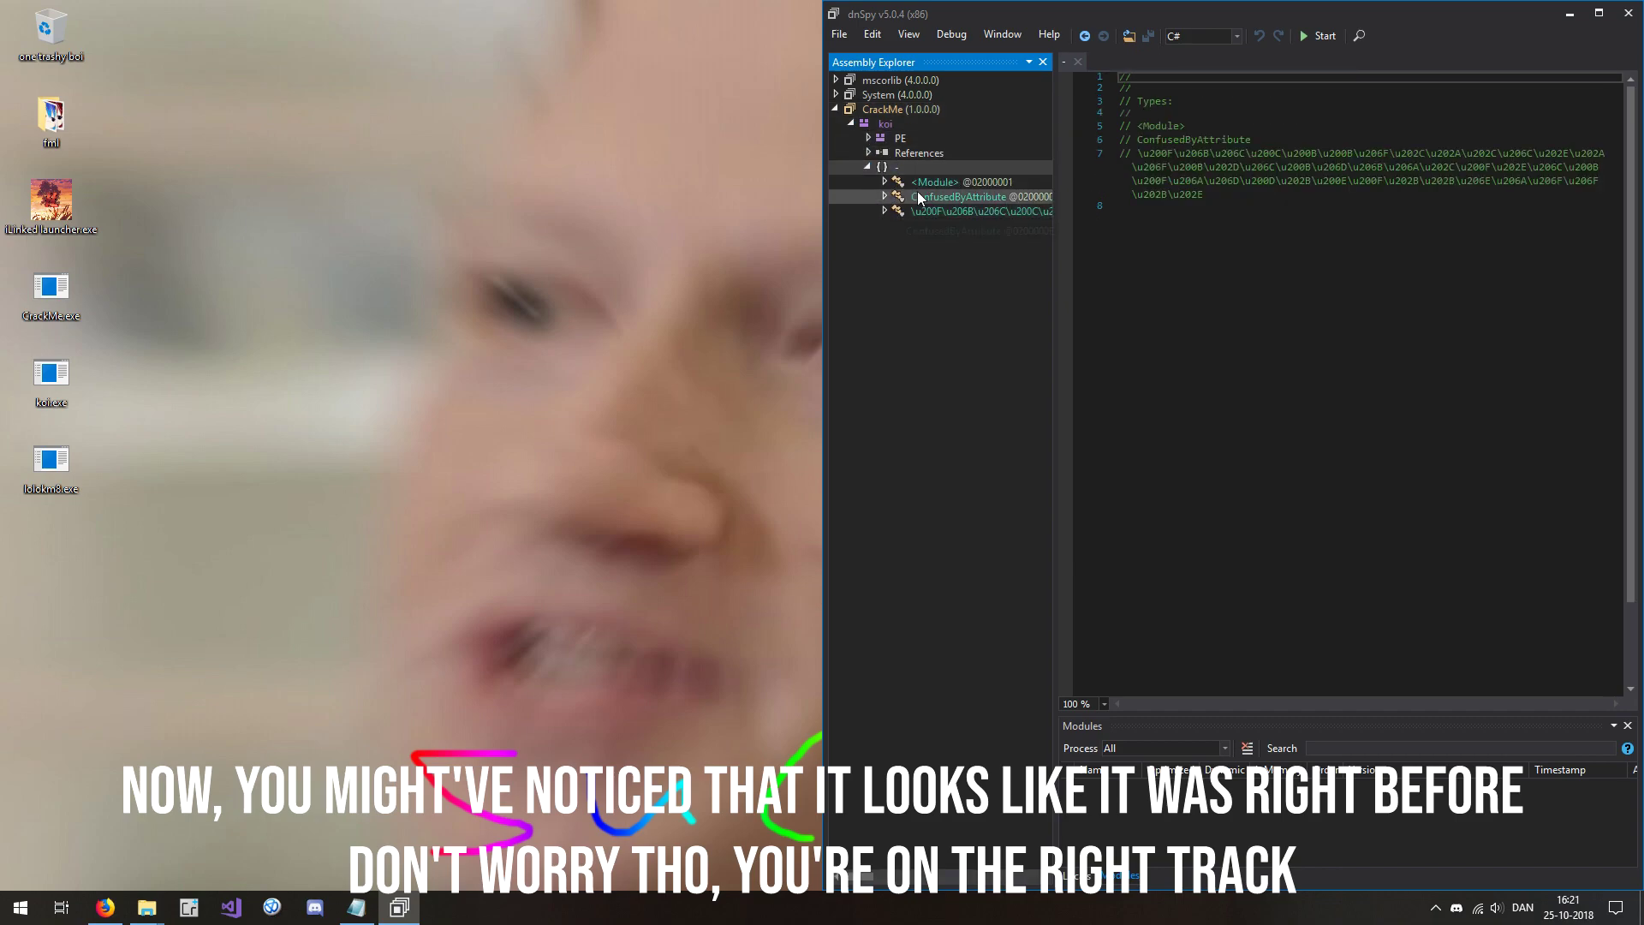
click(886, 124)
right_click(900, 129)
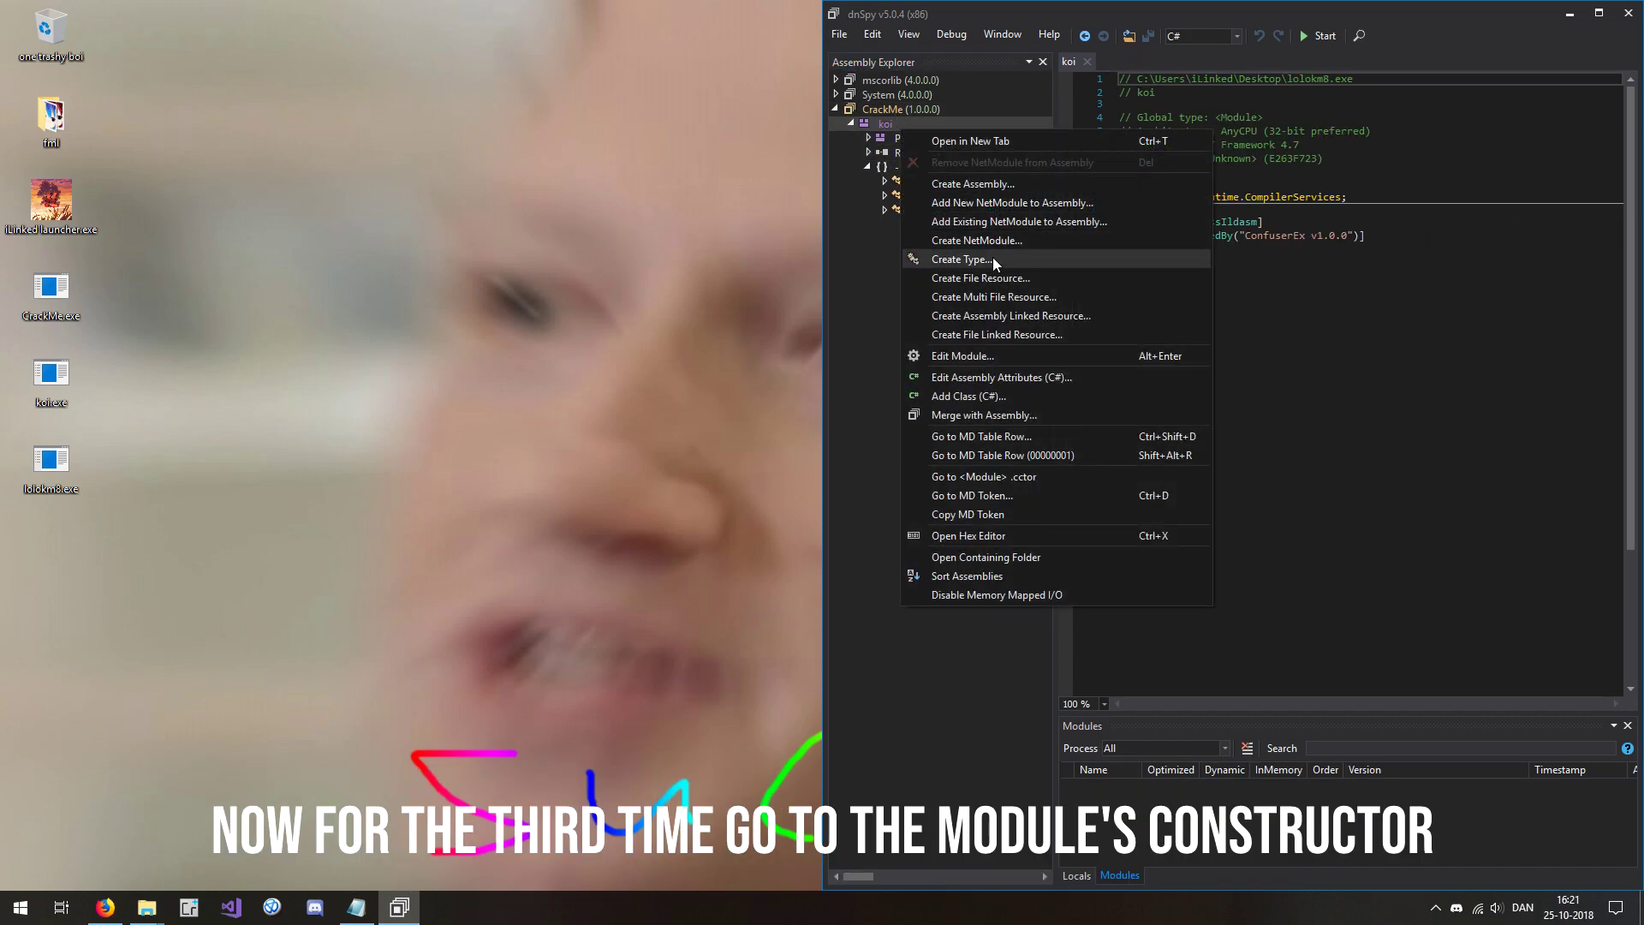
click(1030, 474)
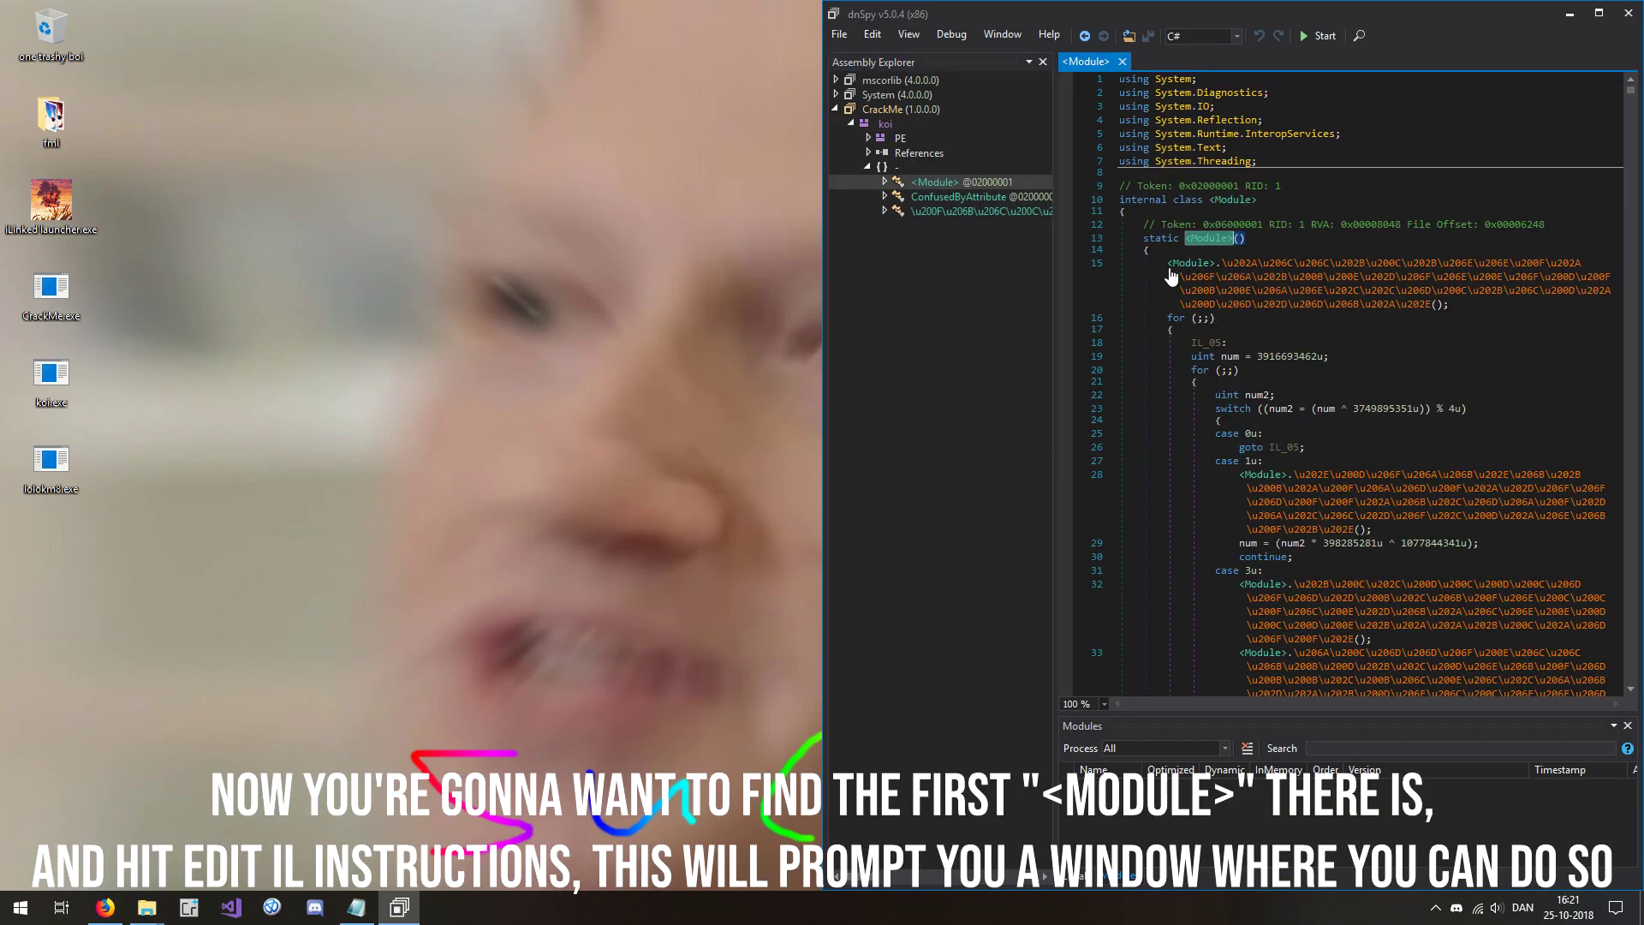
right_click(1190, 267)
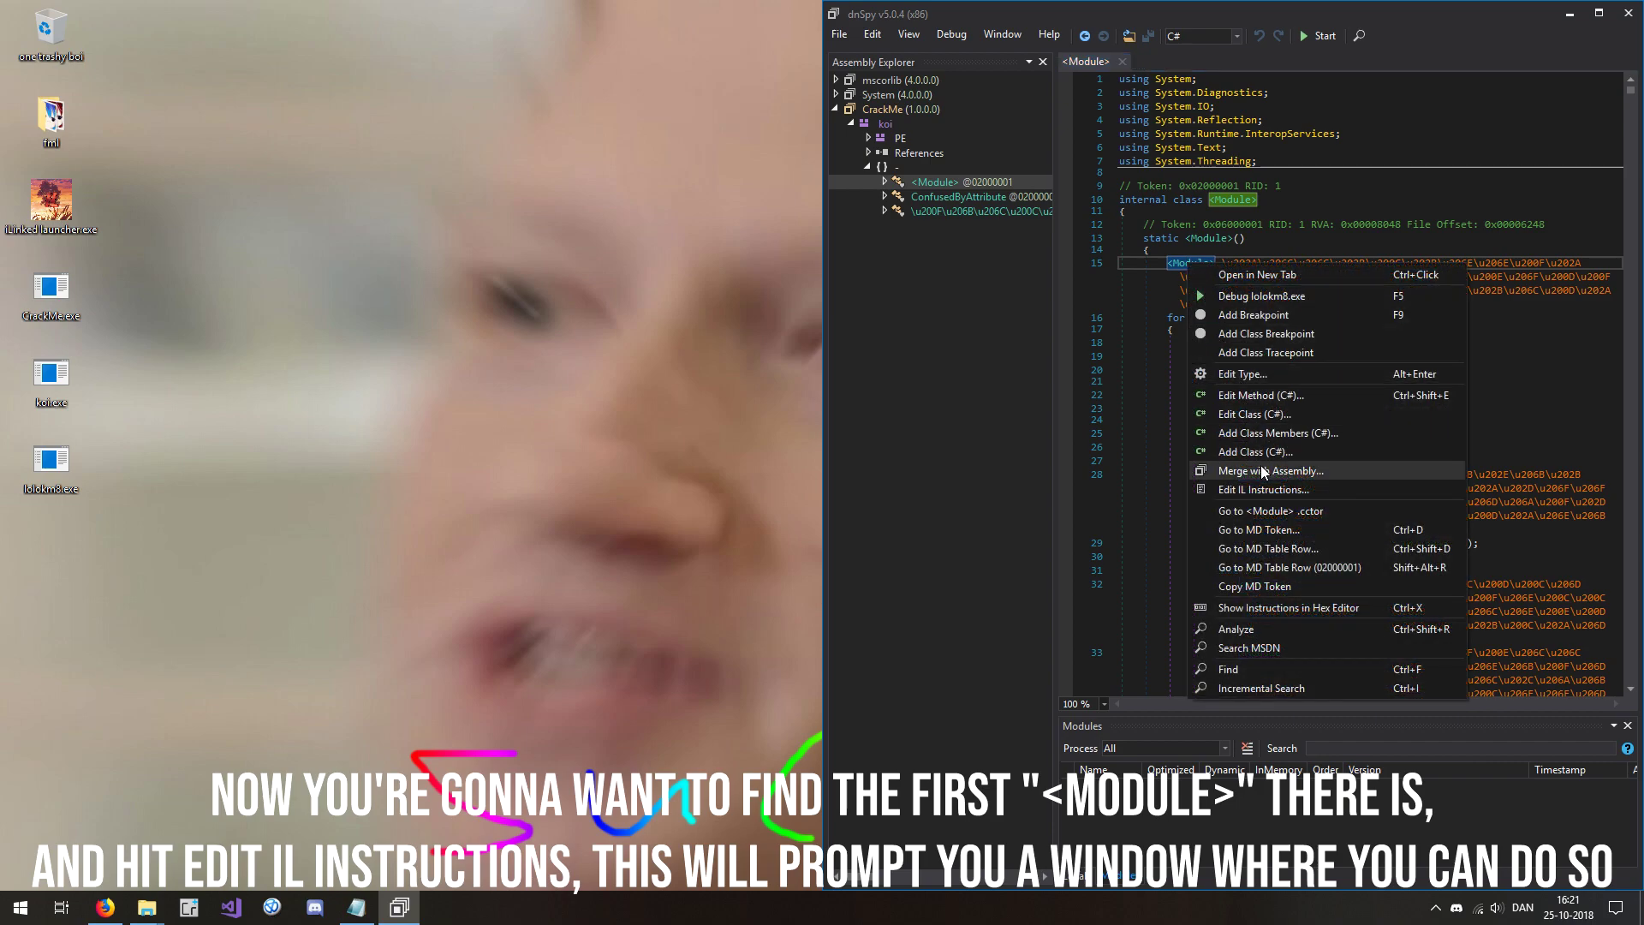
- Change the constructor's first <Module> call instruction (row 0) to nop
click(1263, 496)
click(644, 263)
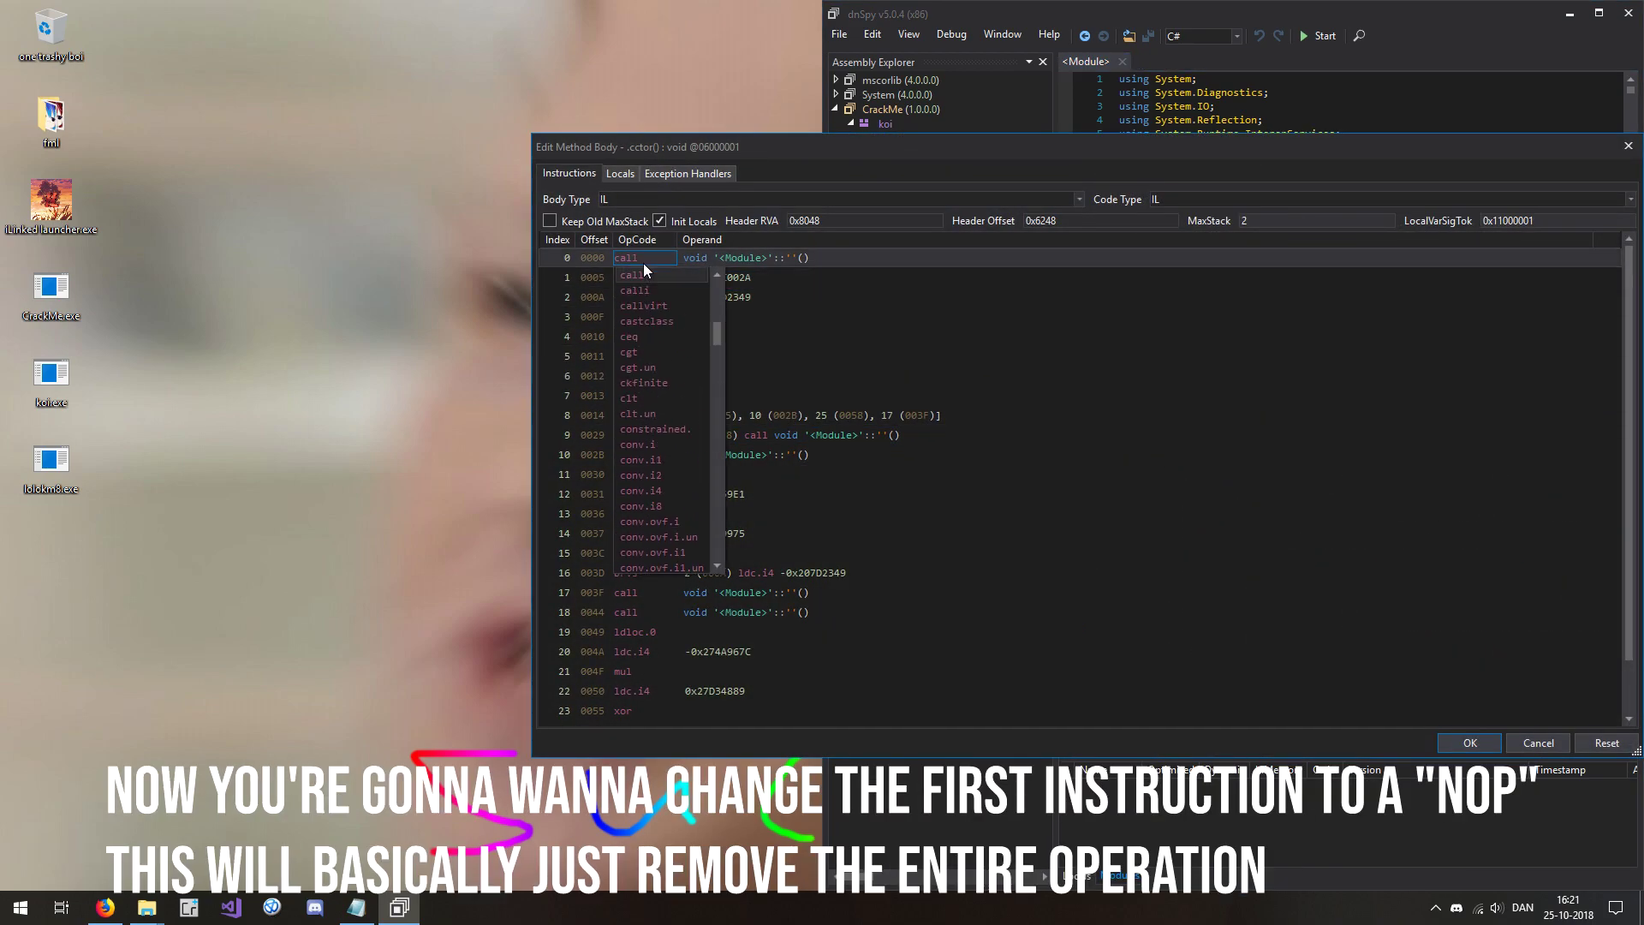
text(nop)
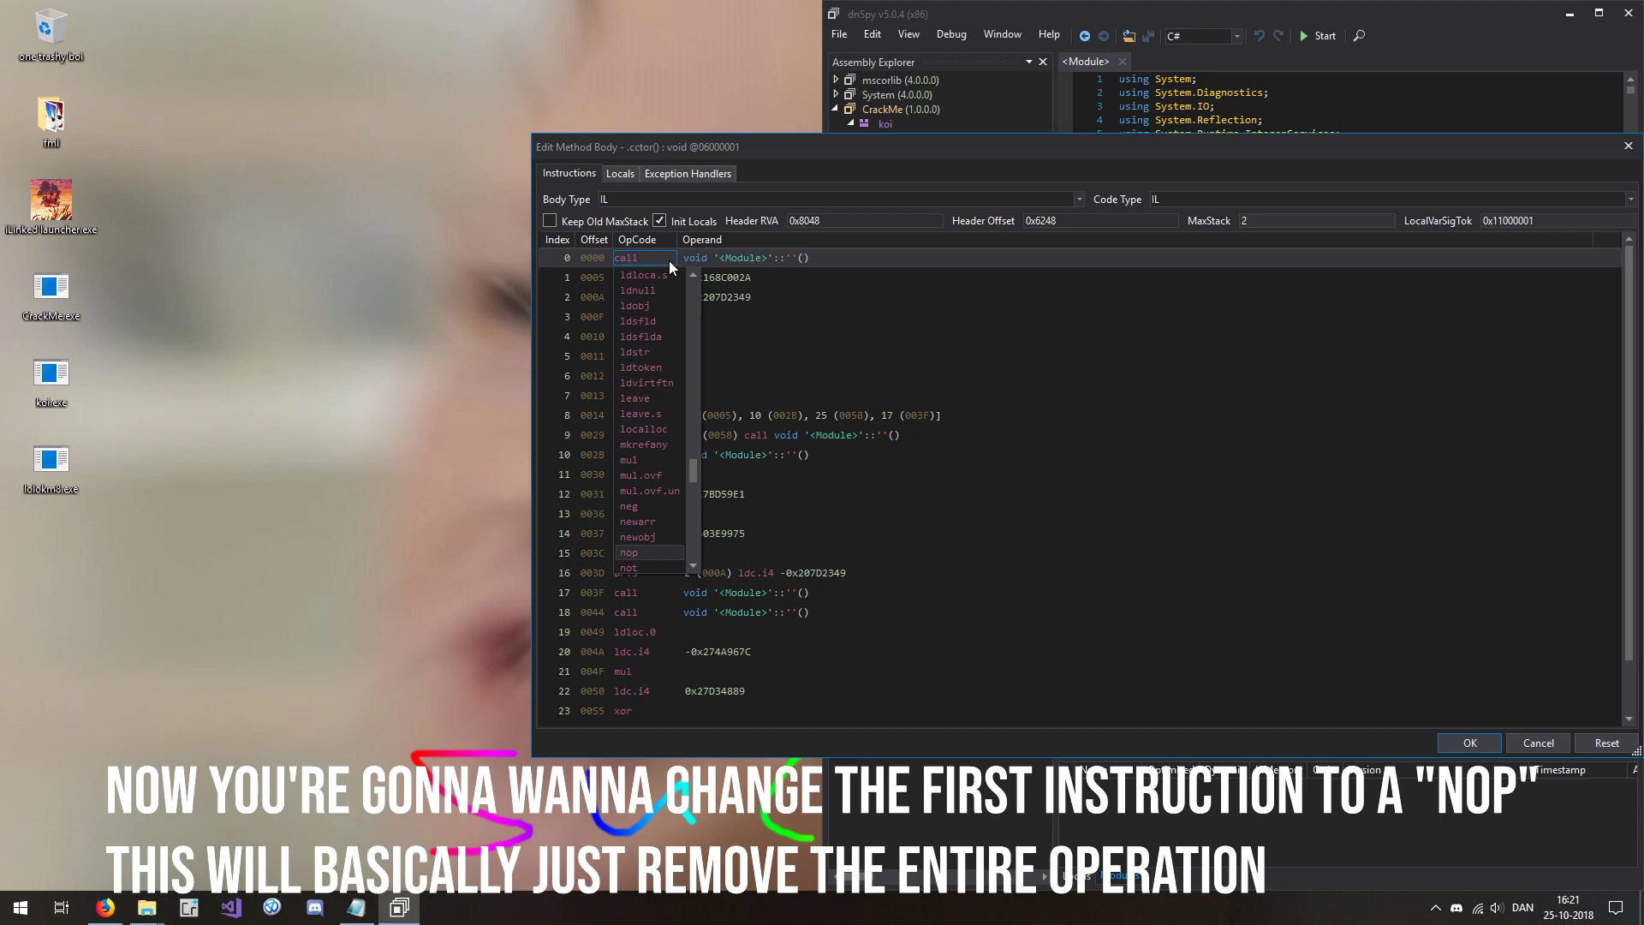
key(Return)
click(1471, 743)
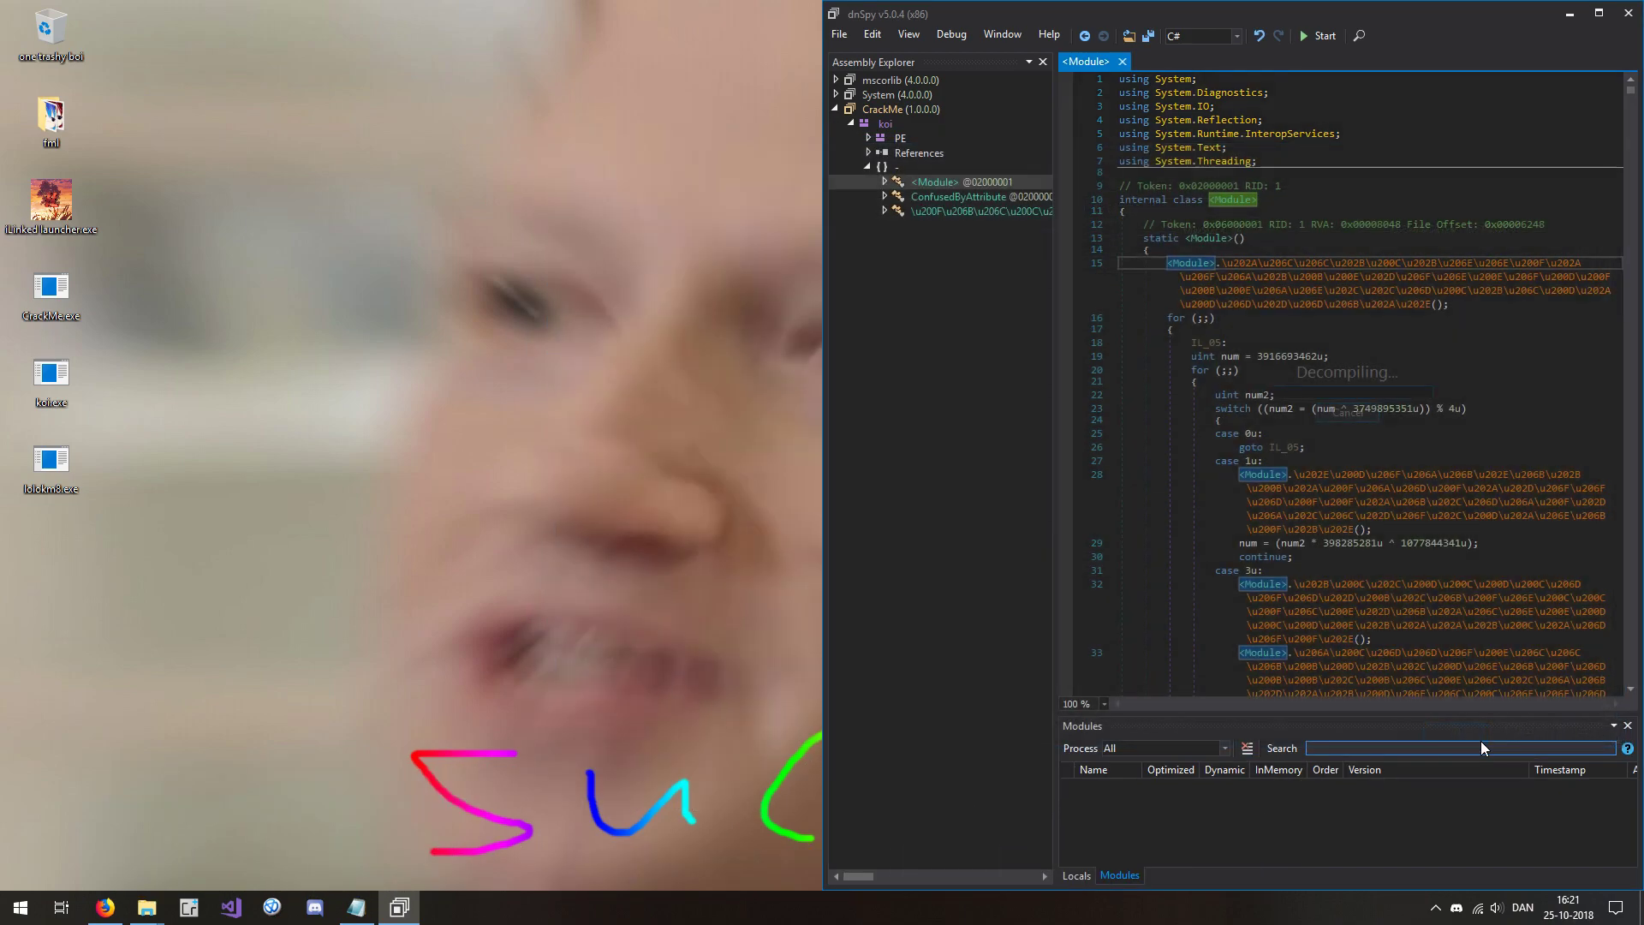
- Remove the CrackMe assembly, saving the patched module first
click(945, 113)
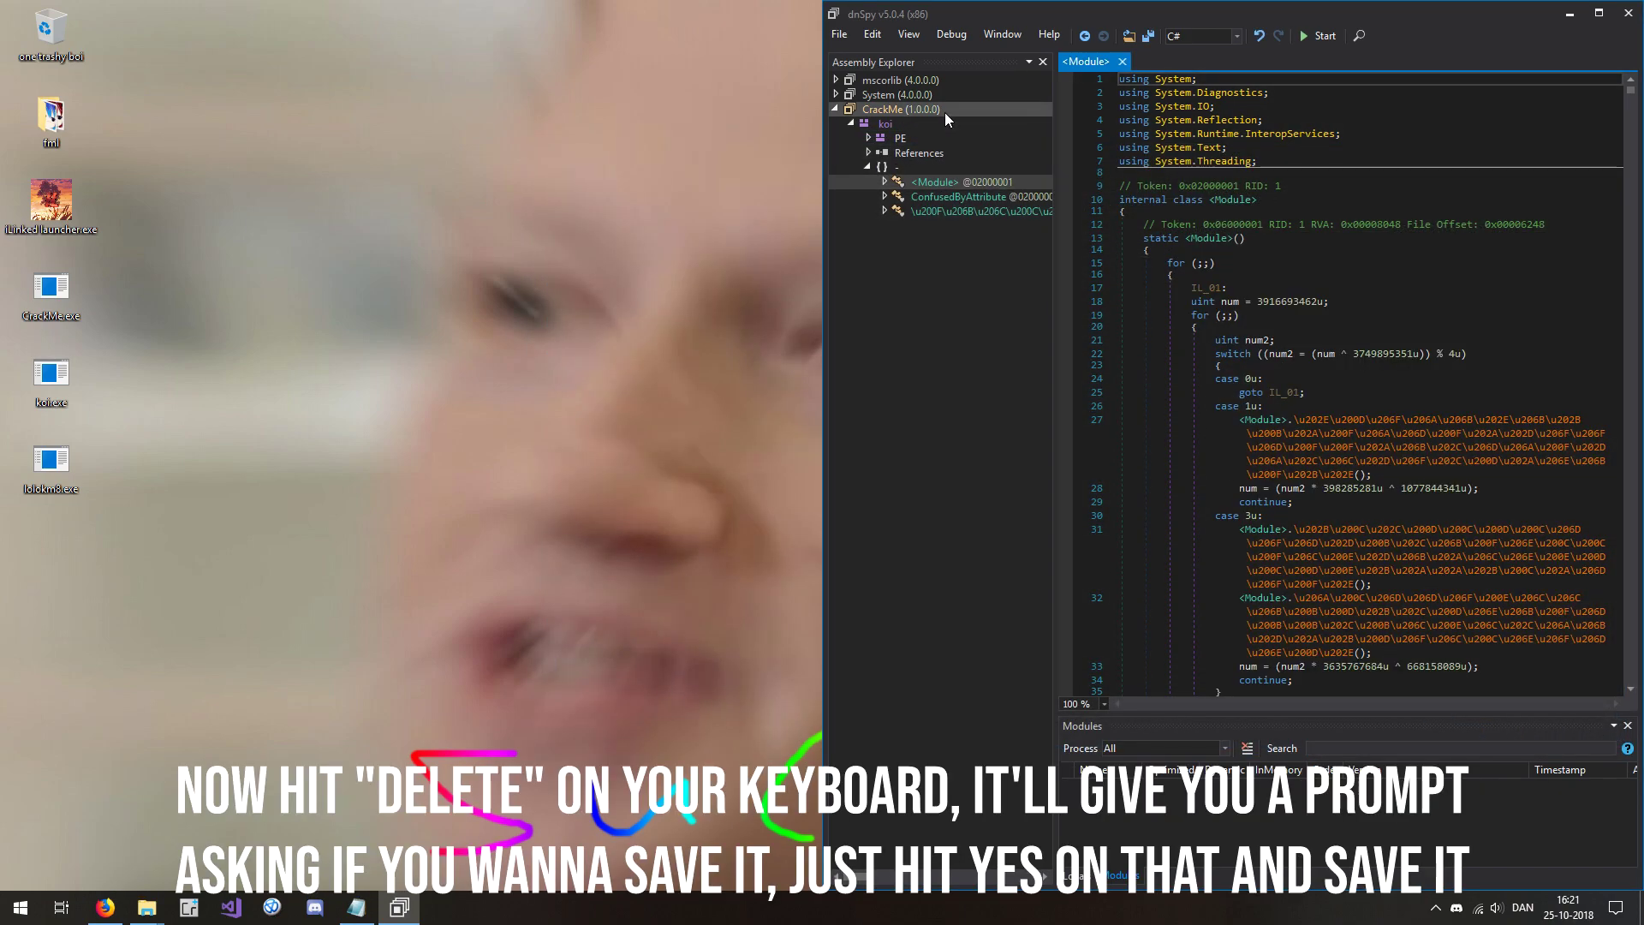
key(Delete)
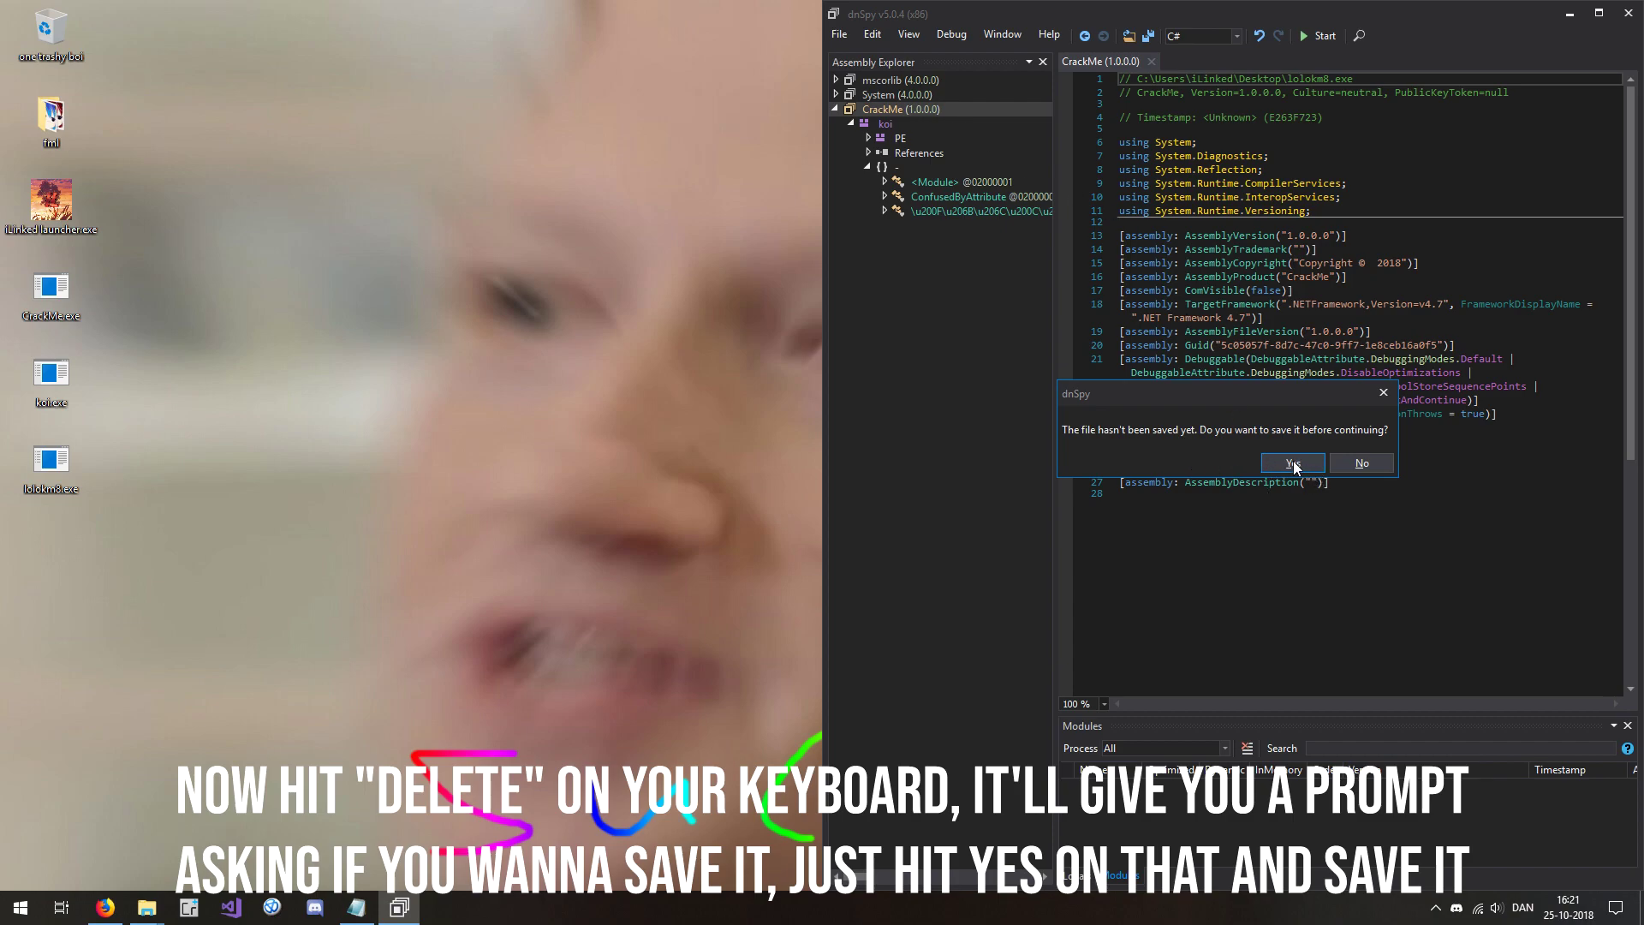
click(1294, 461)
click(1266, 622)
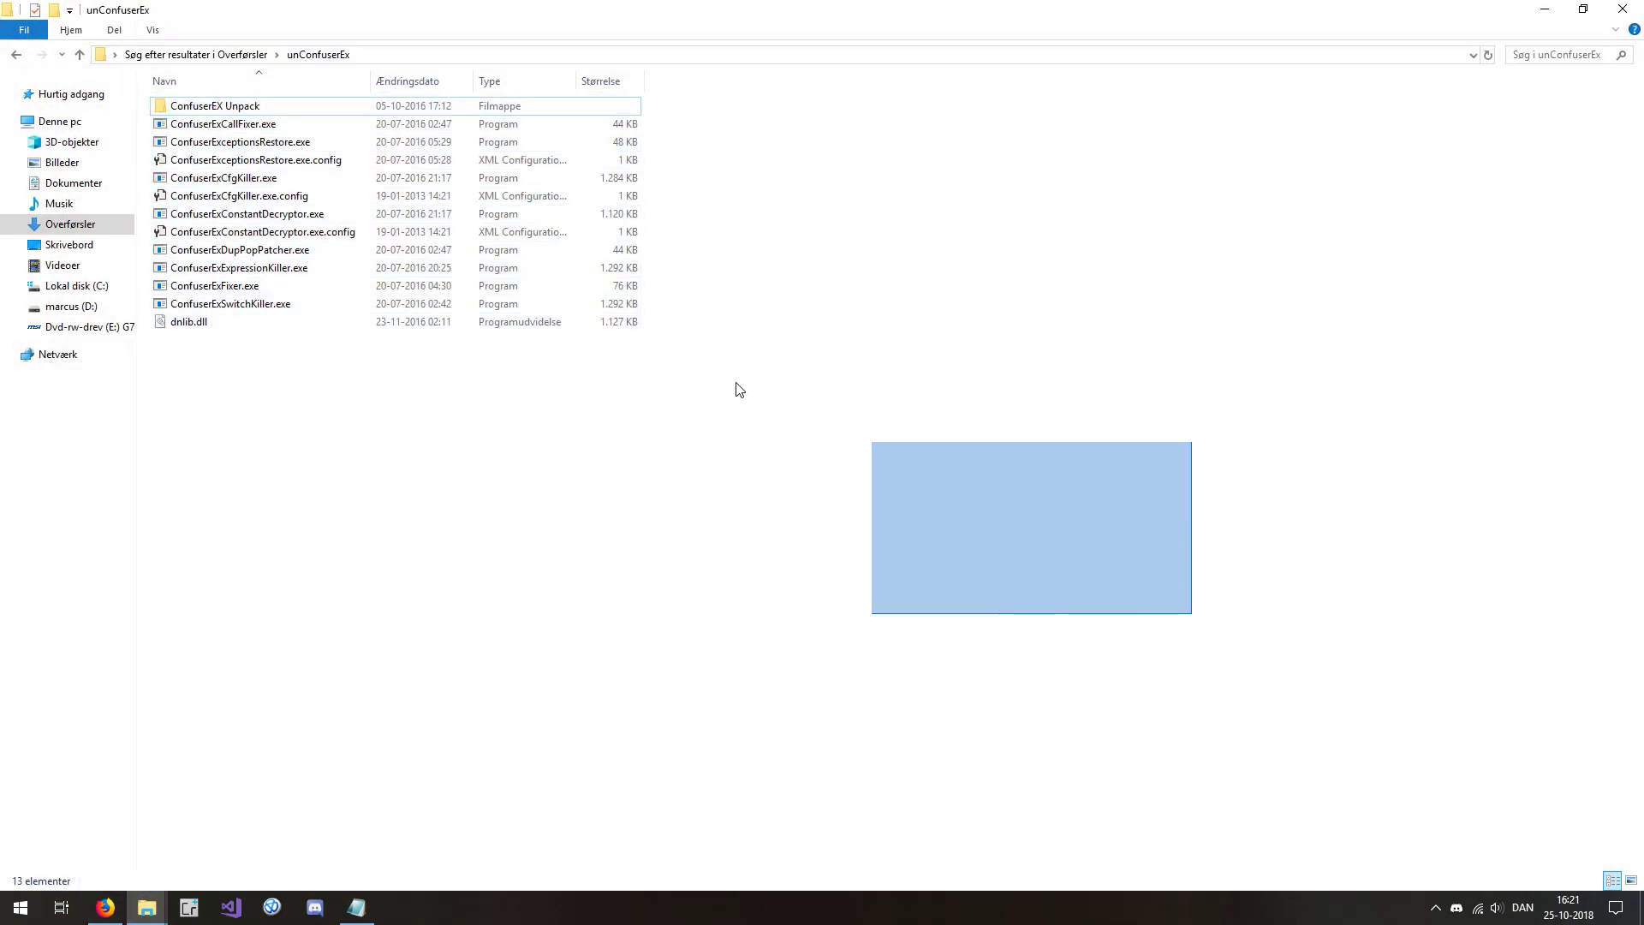
- Snap the unConfuserEx tools folder window to the right half of the screen
drag(504, 548, 178, 90)
click(848, 533)
drag(575, 8, 1642, 450)
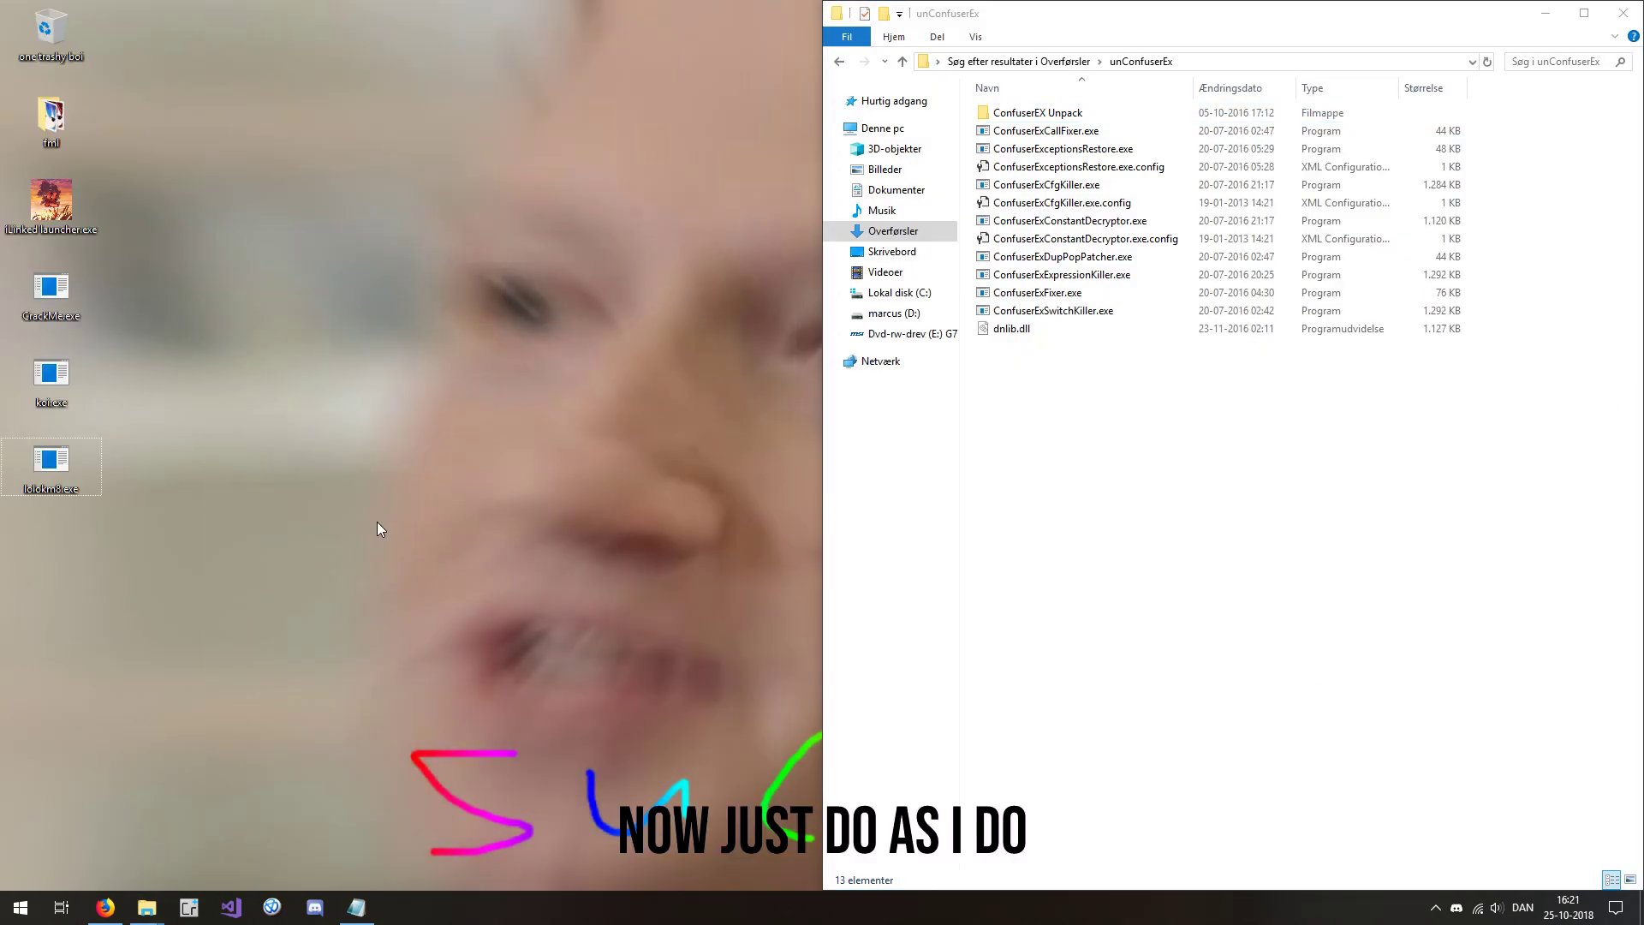
- Decrypt the 6 constants in lolokm8.exe with ConfuserExConstantDecryptor
click(1136, 221)
key(Return)
right_click(1136, 229)
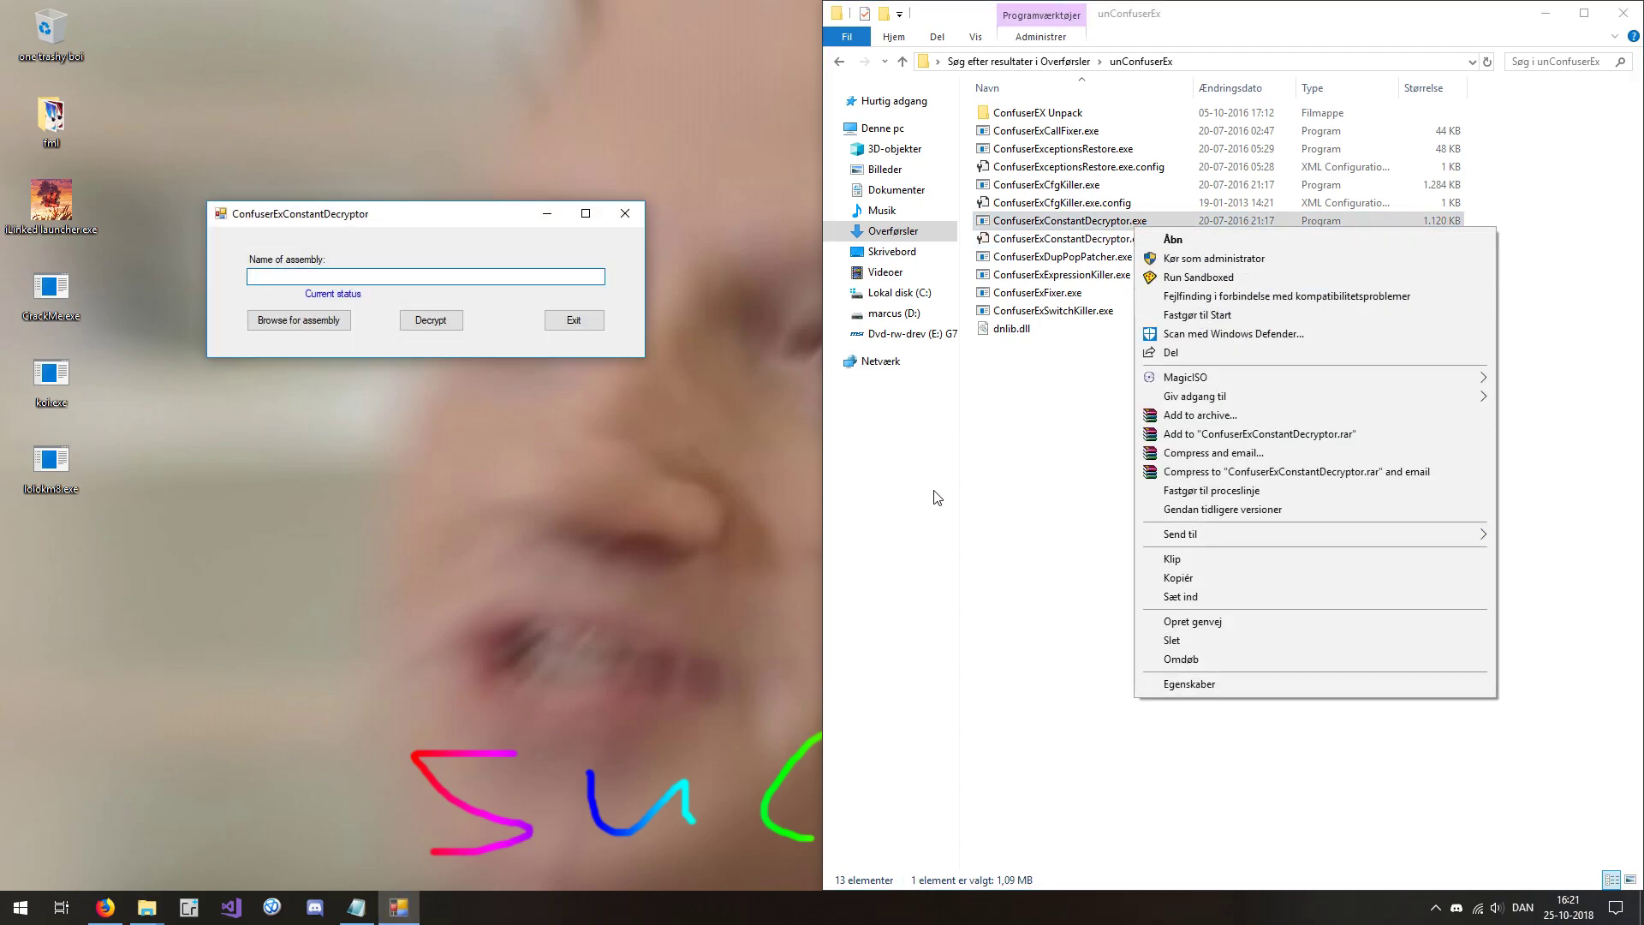
key(Escape)
click(424, 277)
text(C:\Users\Linked\Desktop\lolokm8.exe)
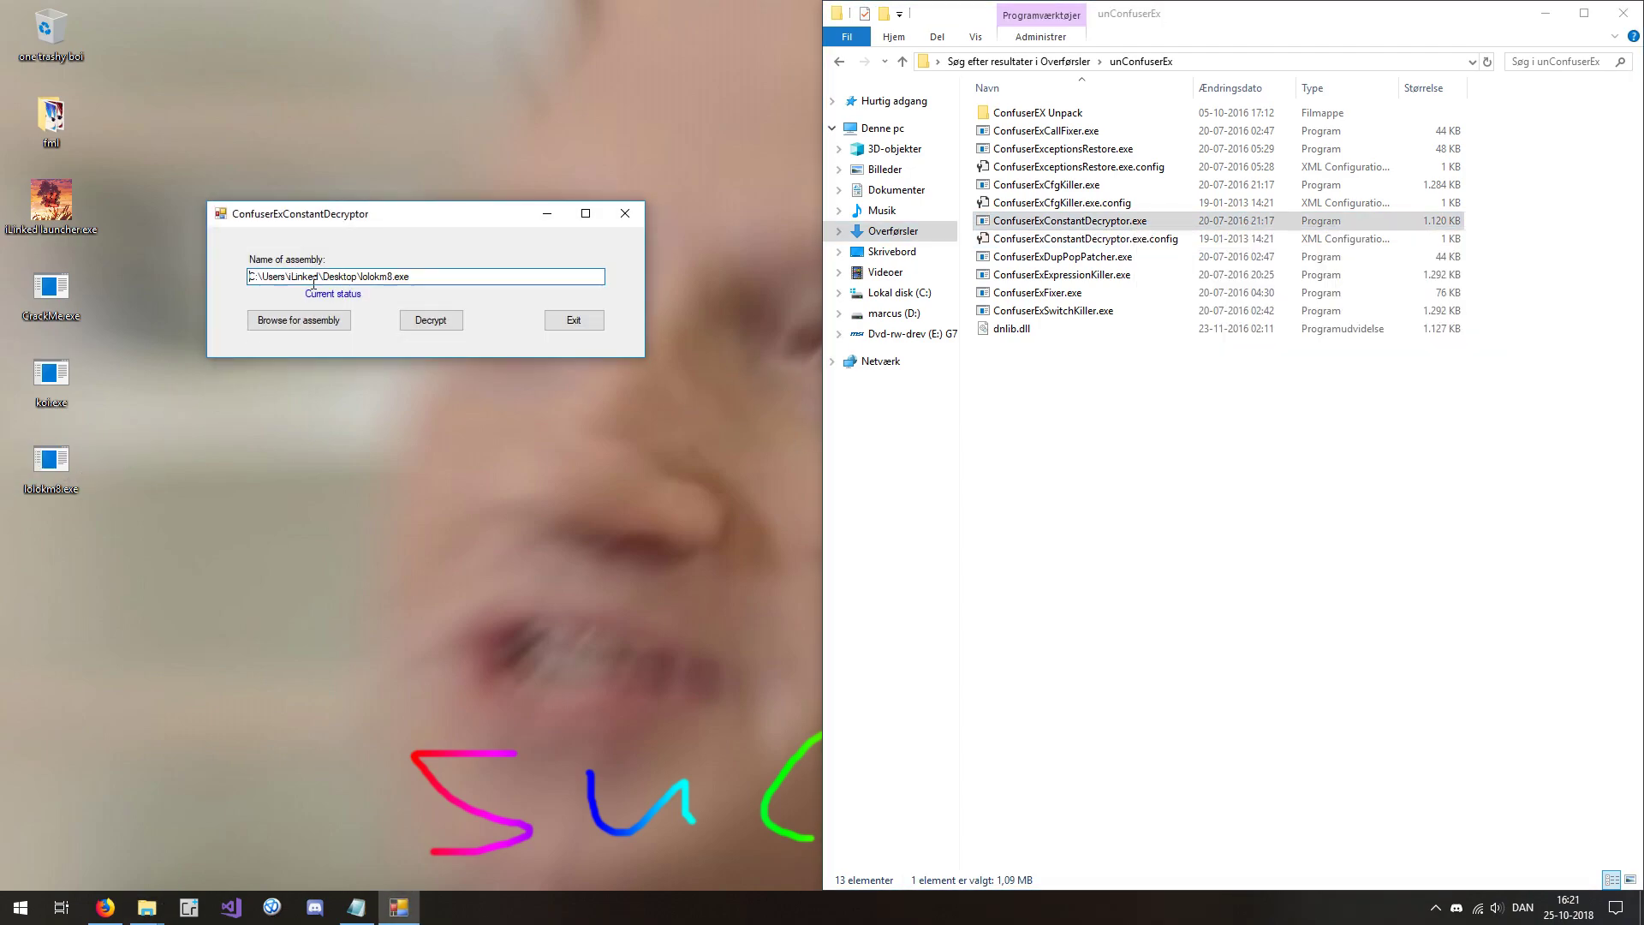
click(430, 320)
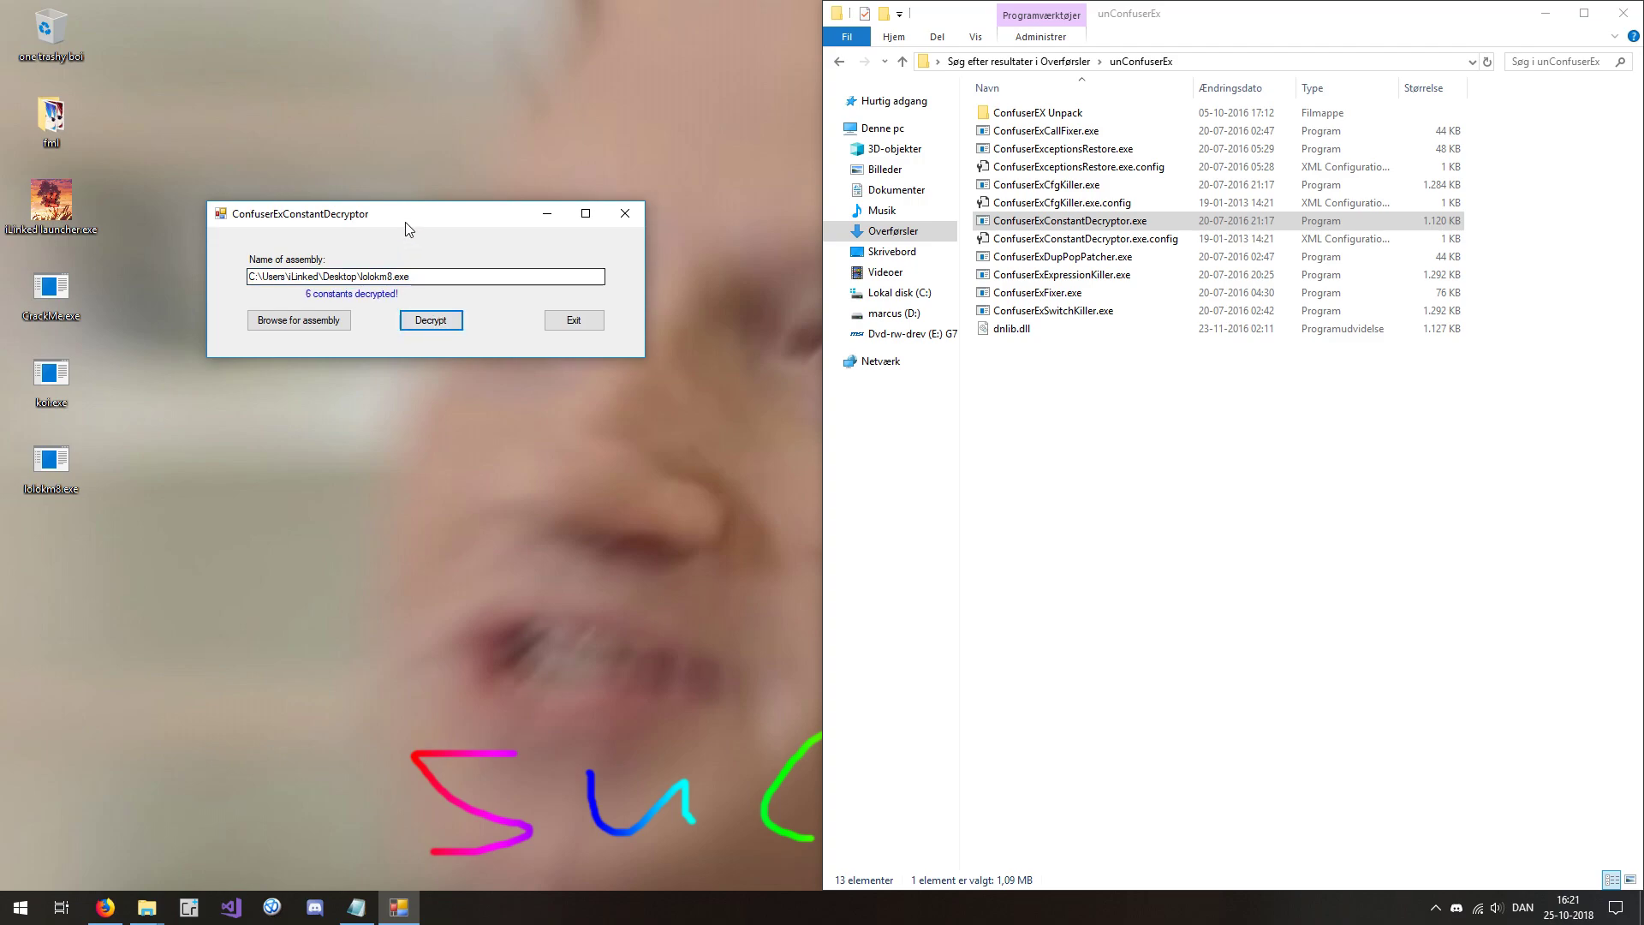
drag(406, 215, 446, 316)
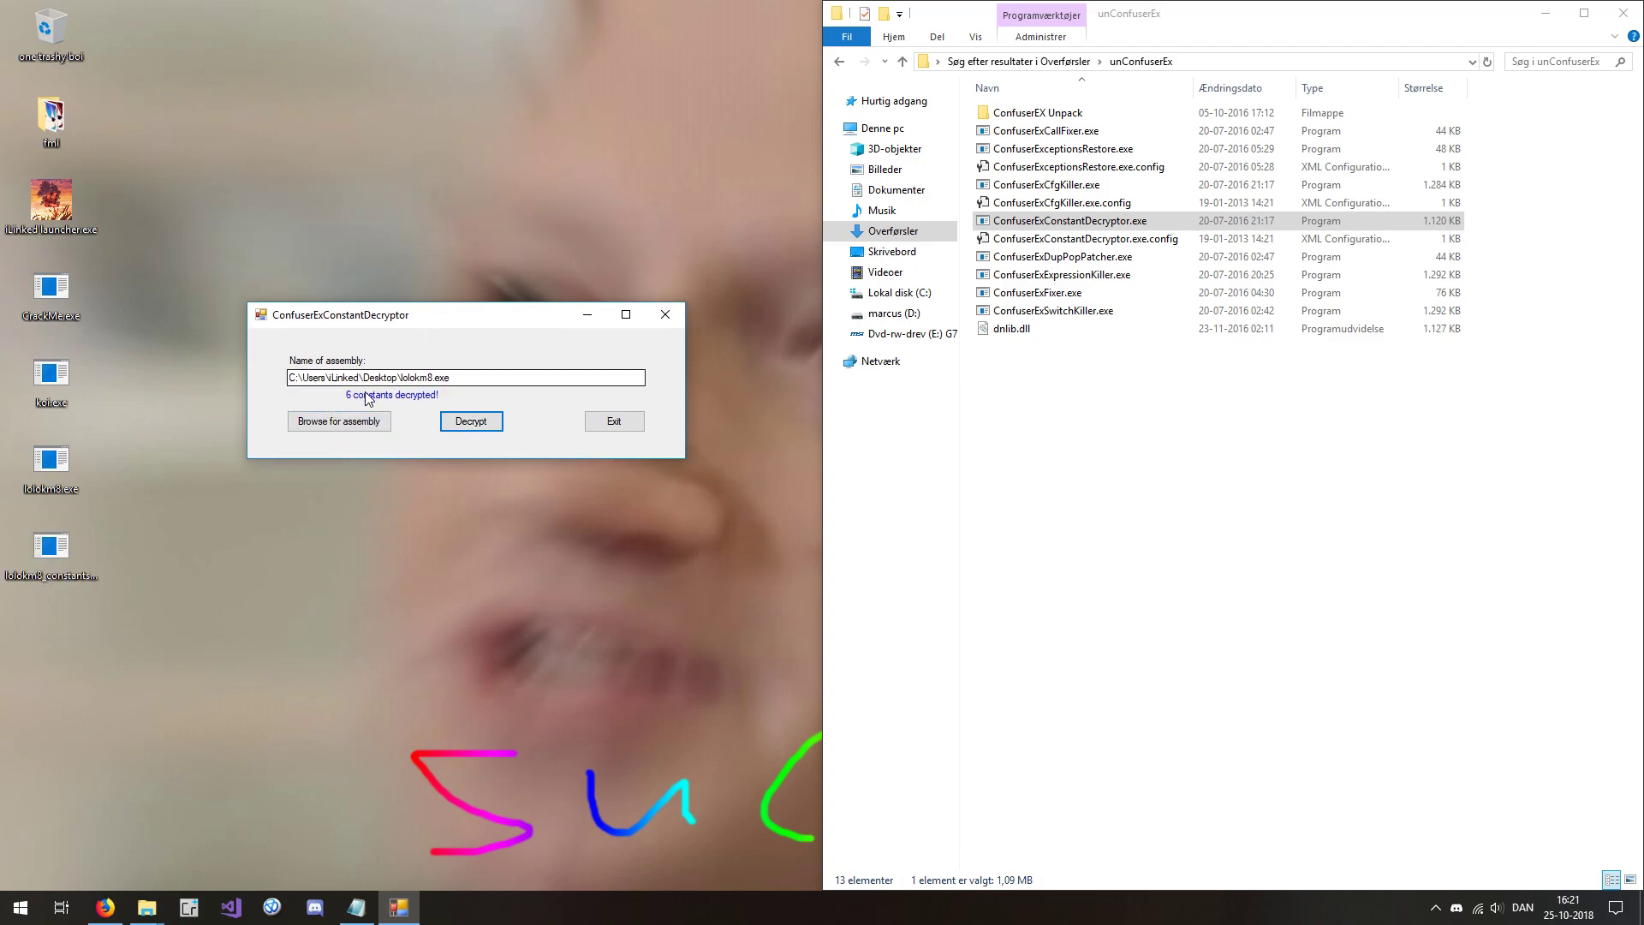
click(614, 423)
- Patch 31 calls in lolokm8_constantdec.exe with ConfuserExCallFixer
click(1093, 386)
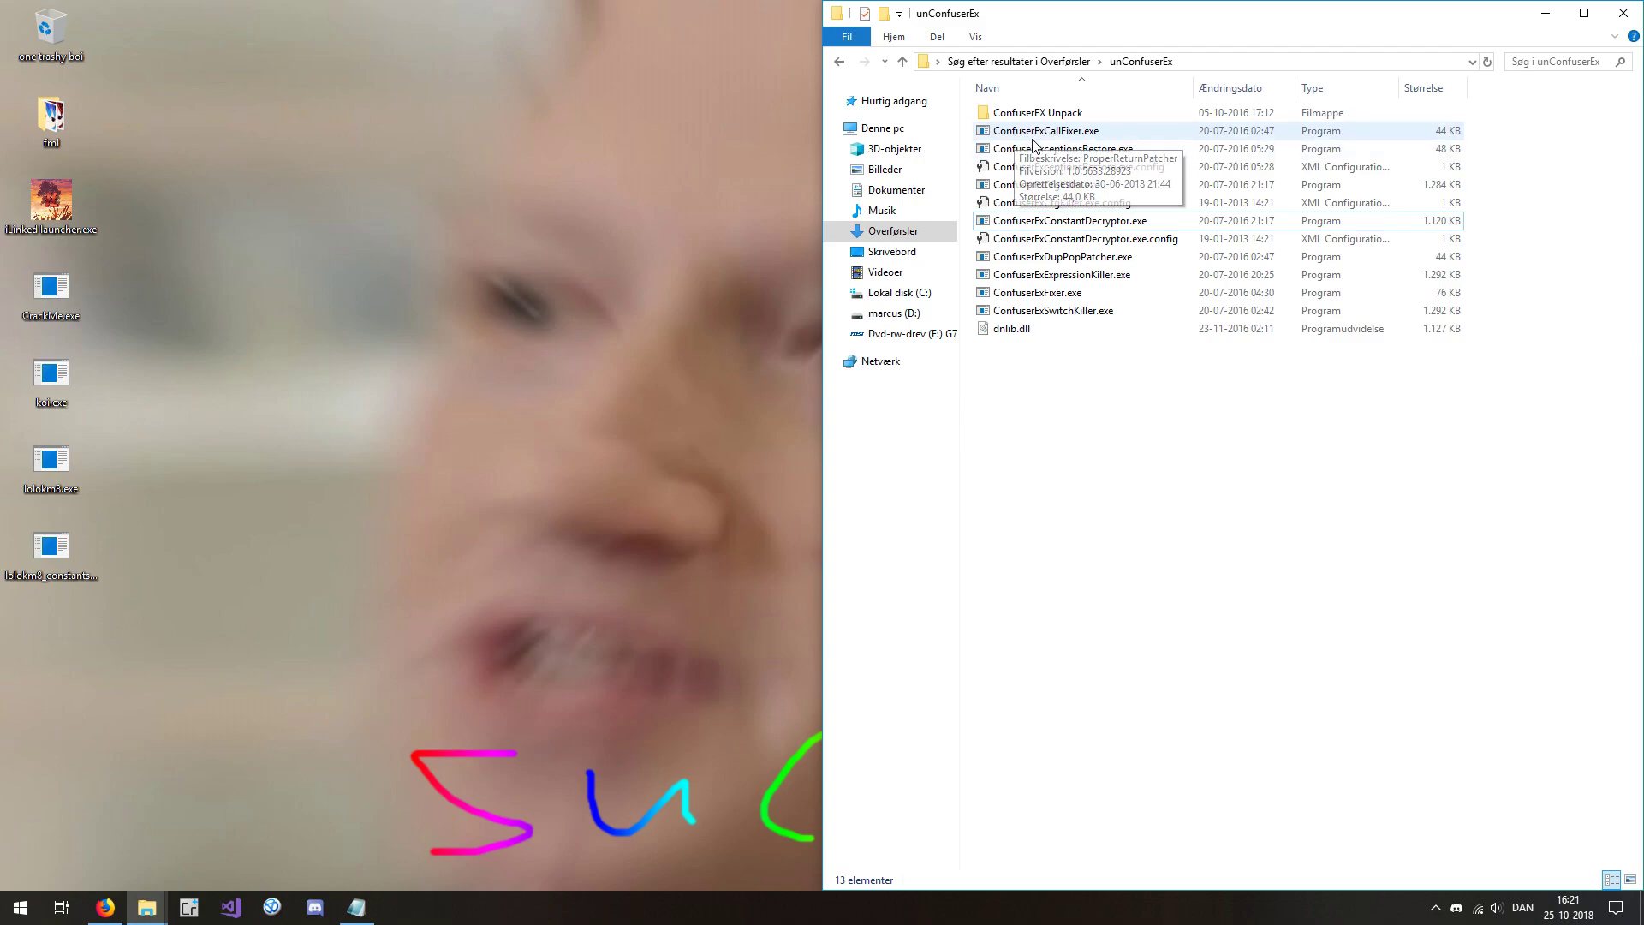
click(1024, 134)
double_click(1024, 134)
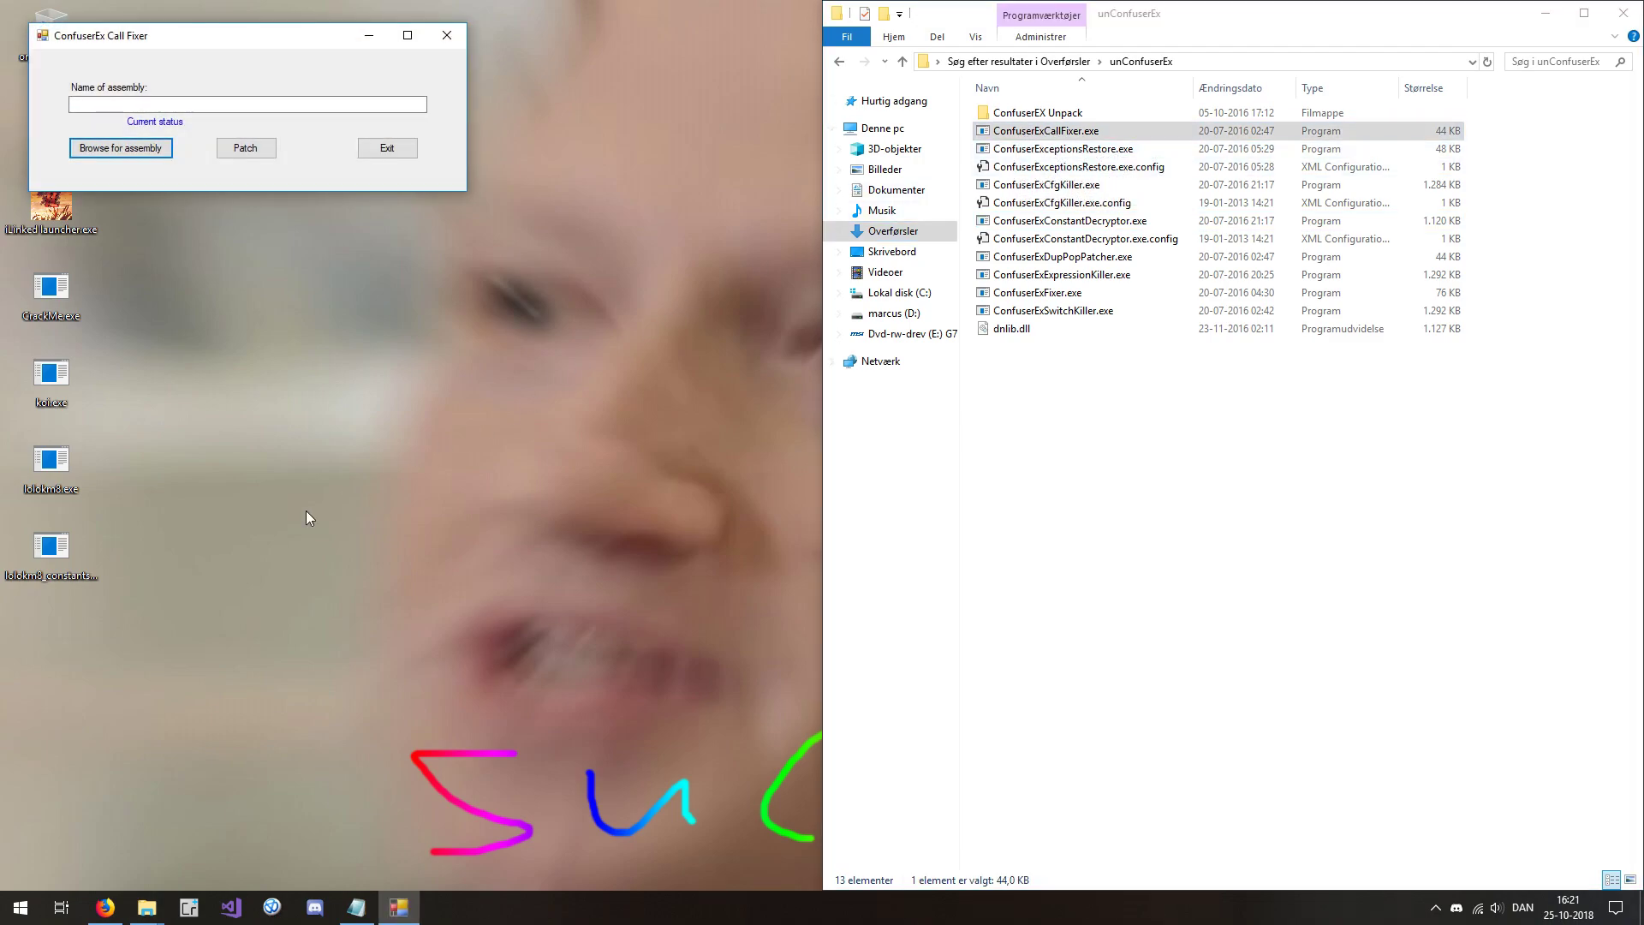
drag(48, 547, 258, 106)
click(245, 147)
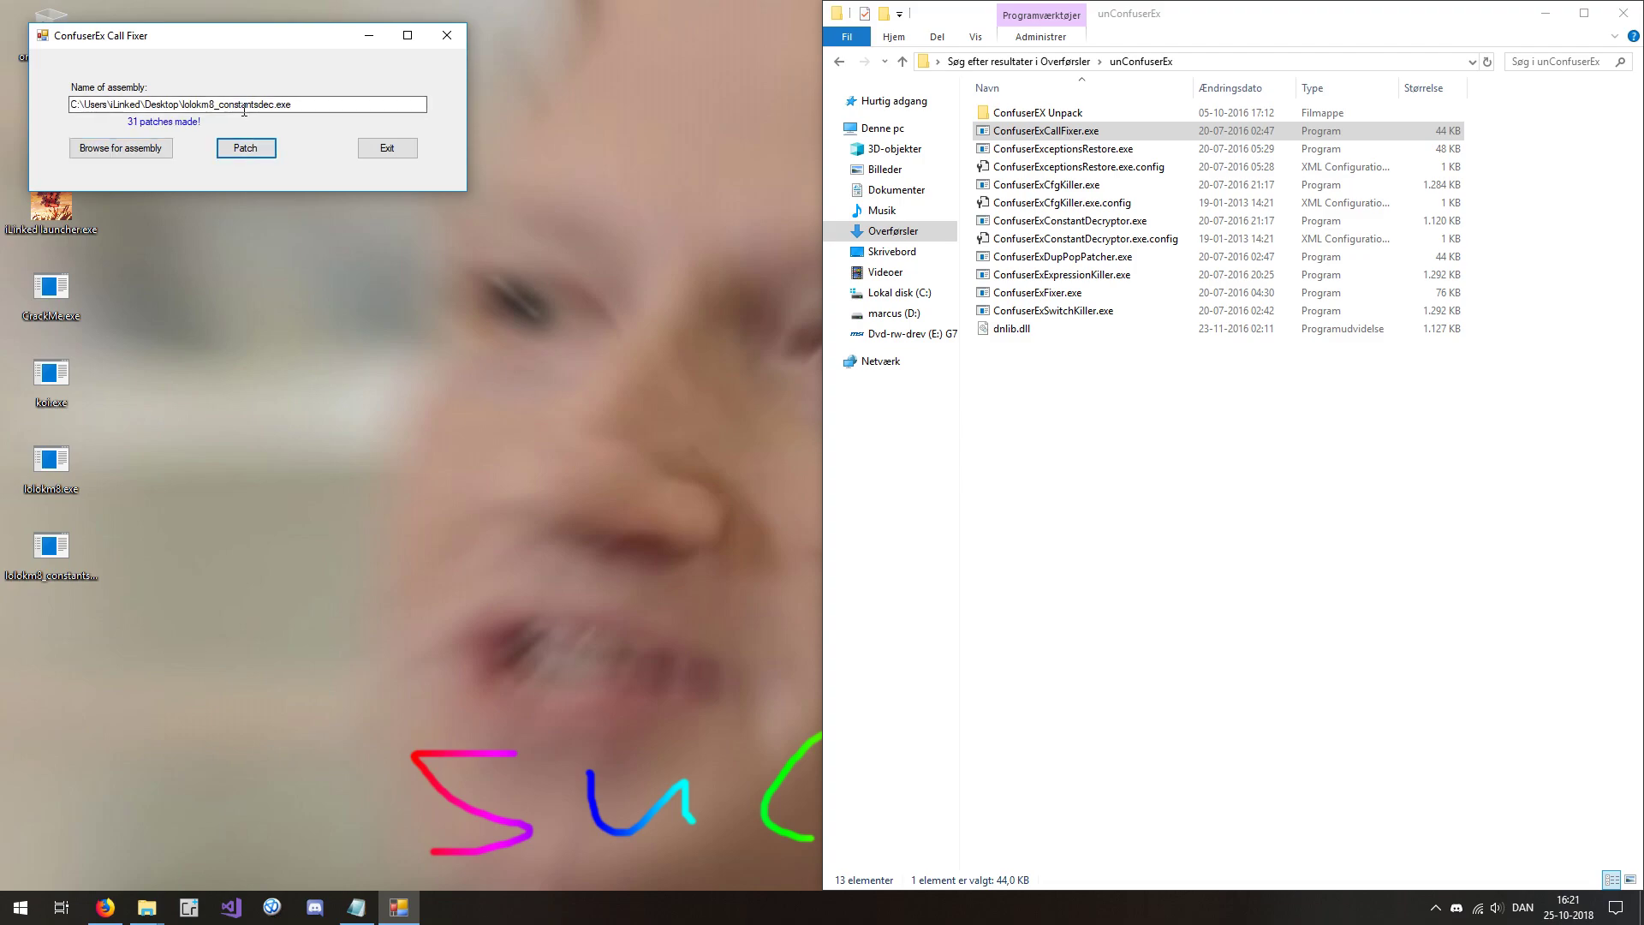
drag(231, 50, 467, 238)
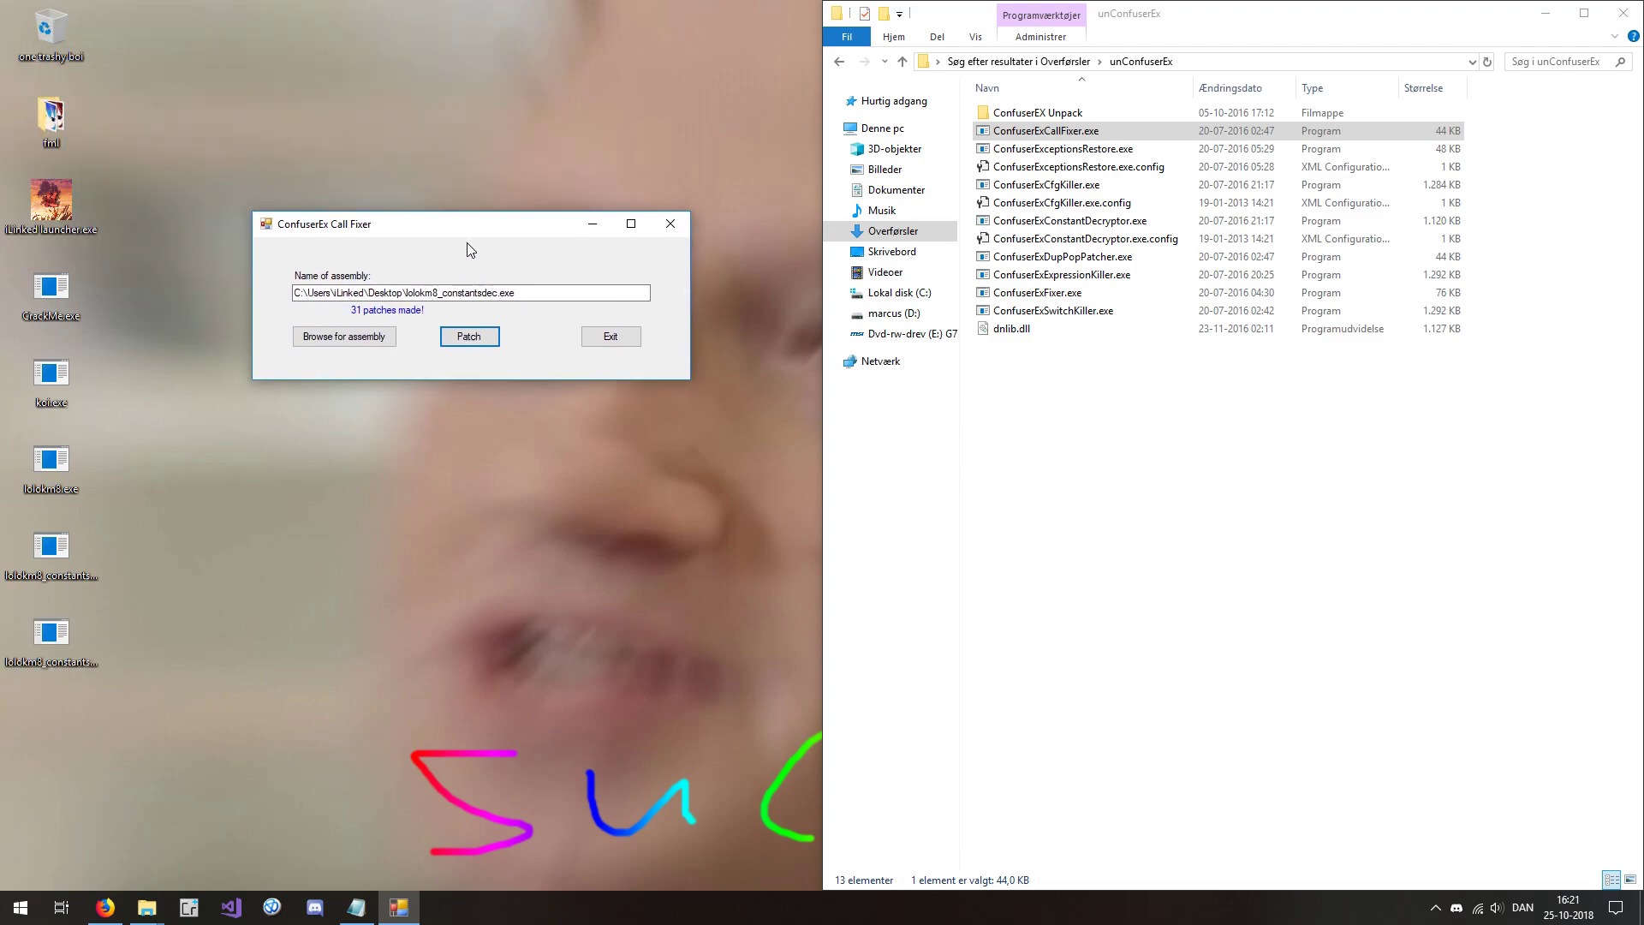
click(620, 341)
- Apply the Dup Pop Patcher to the call-fixed assembly
double_click(1061, 256)
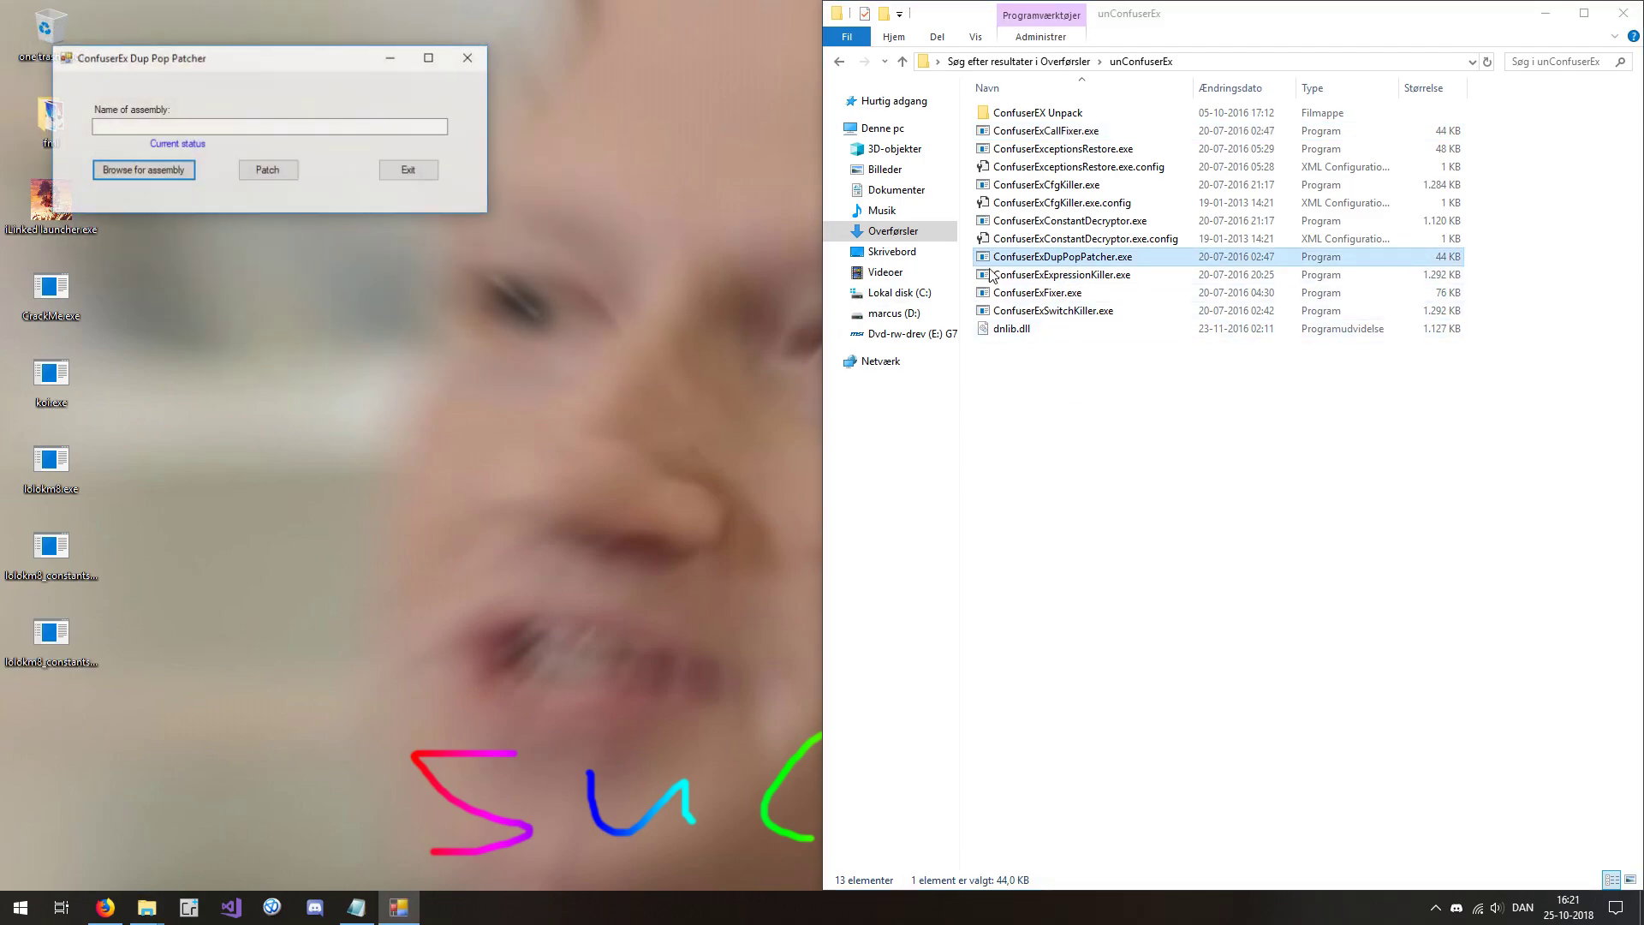
drag(58, 616, 242, 128)
click(268, 170)
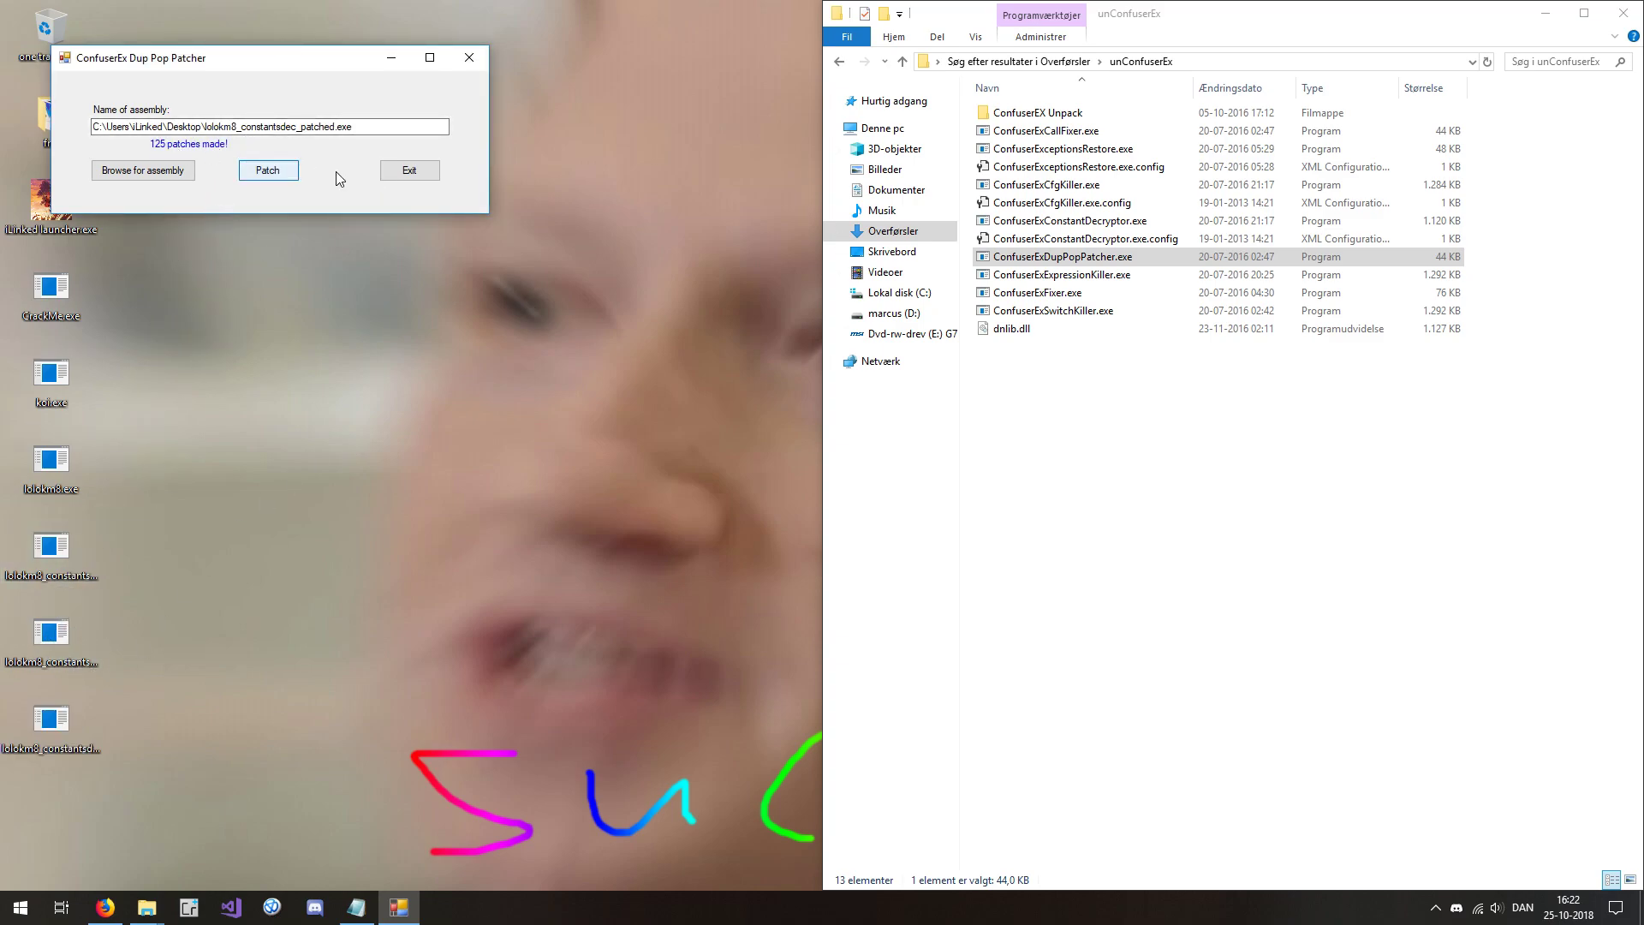
click(408, 170)
- Run Expression Killer on the patched assembly, making 2 replaces
double_click(1063, 275)
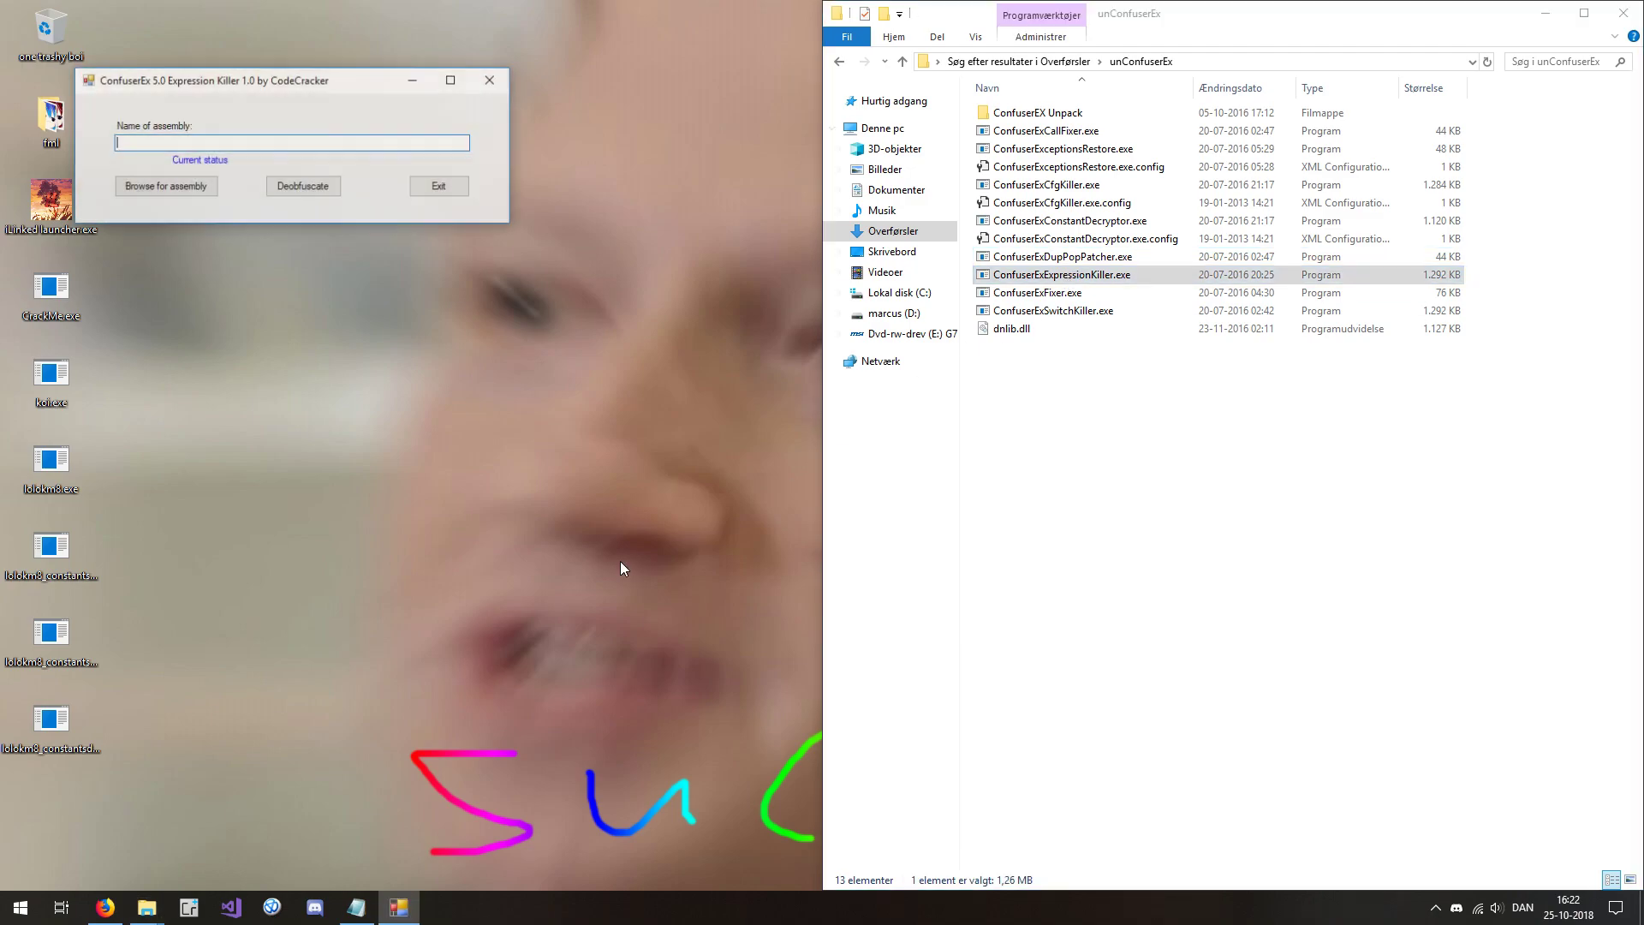
drag(53, 726, 263, 167)
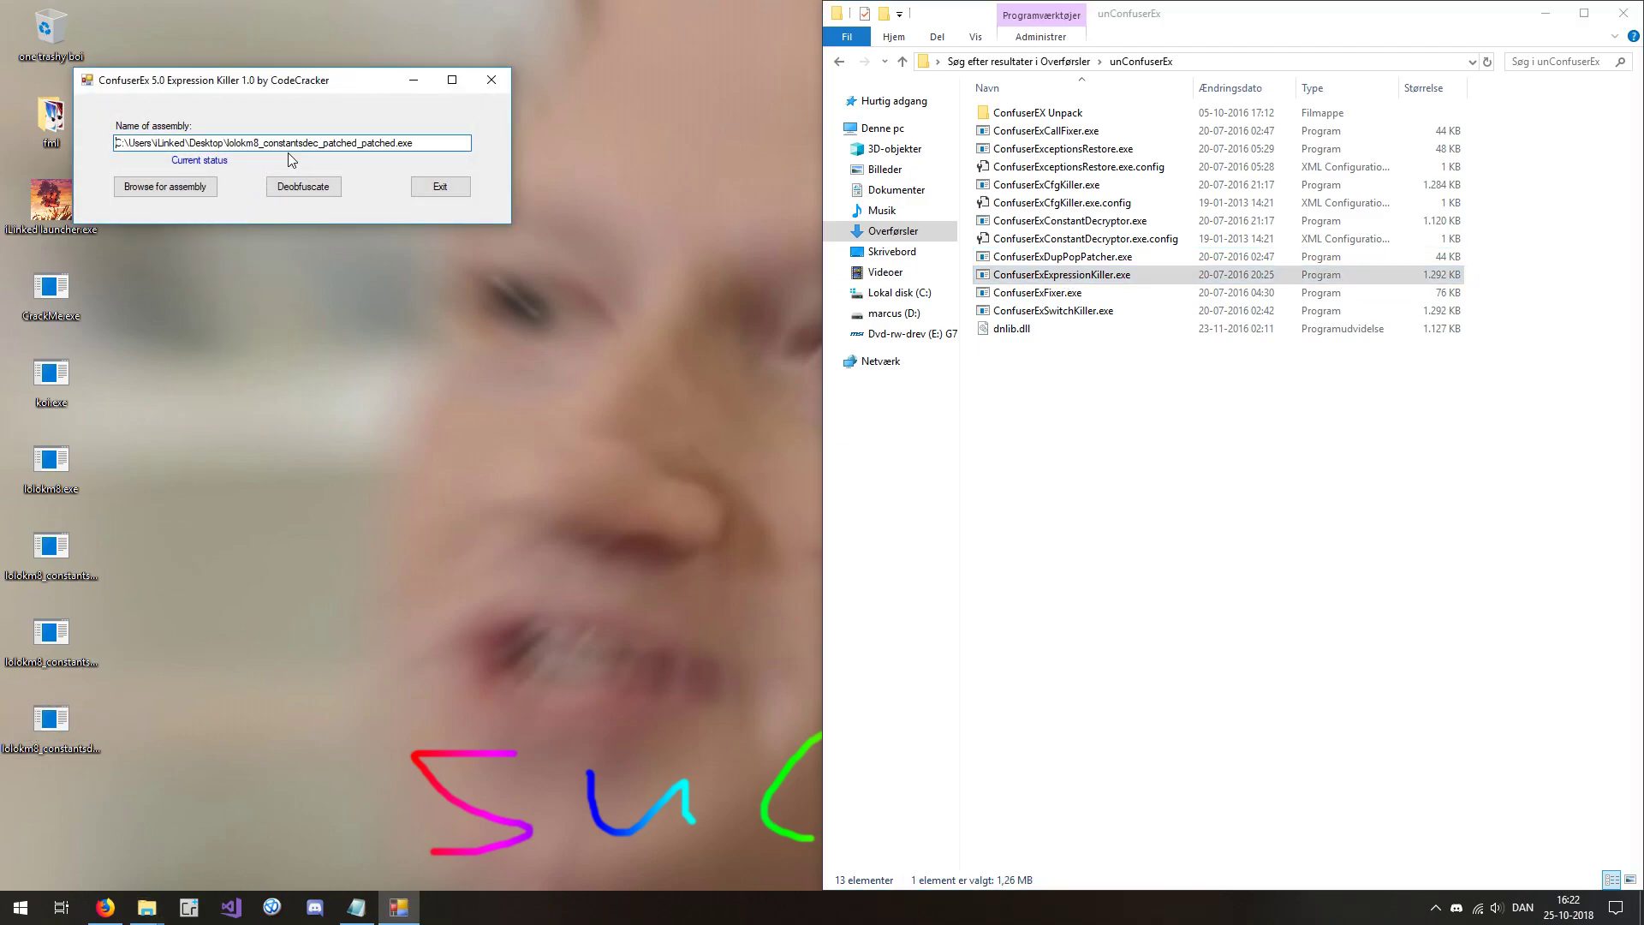
click(322, 189)
click(439, 185)
- Clean the deobfuscated assembly with the ConfuserEx Fixer
click(1038, 293)
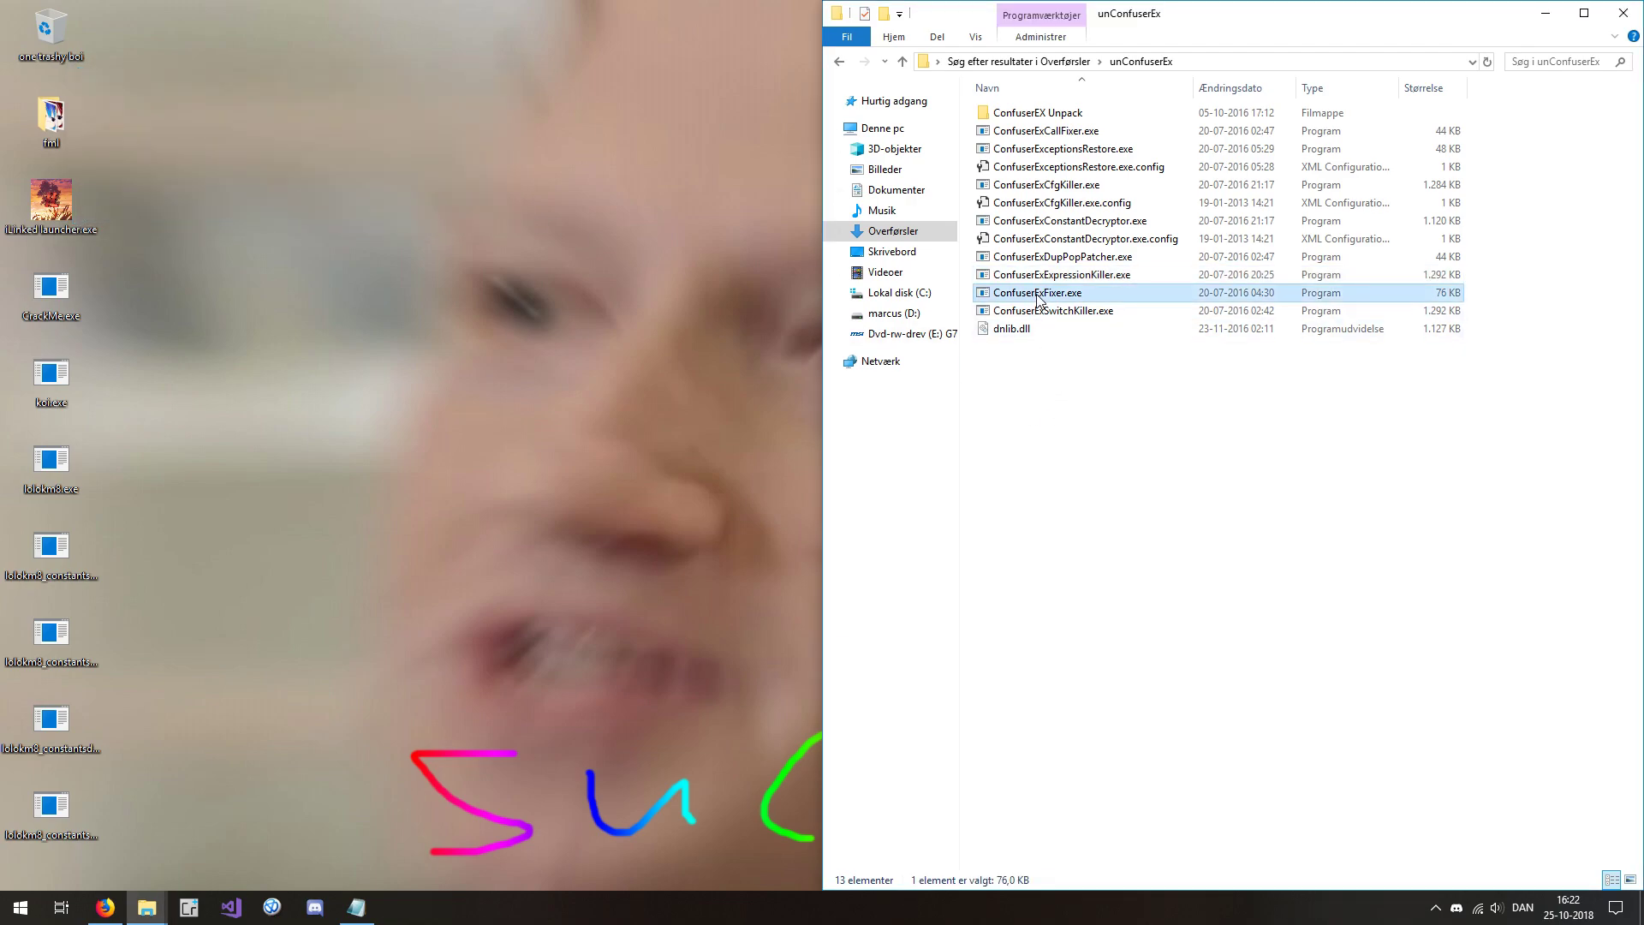
double_click(1039, 292)
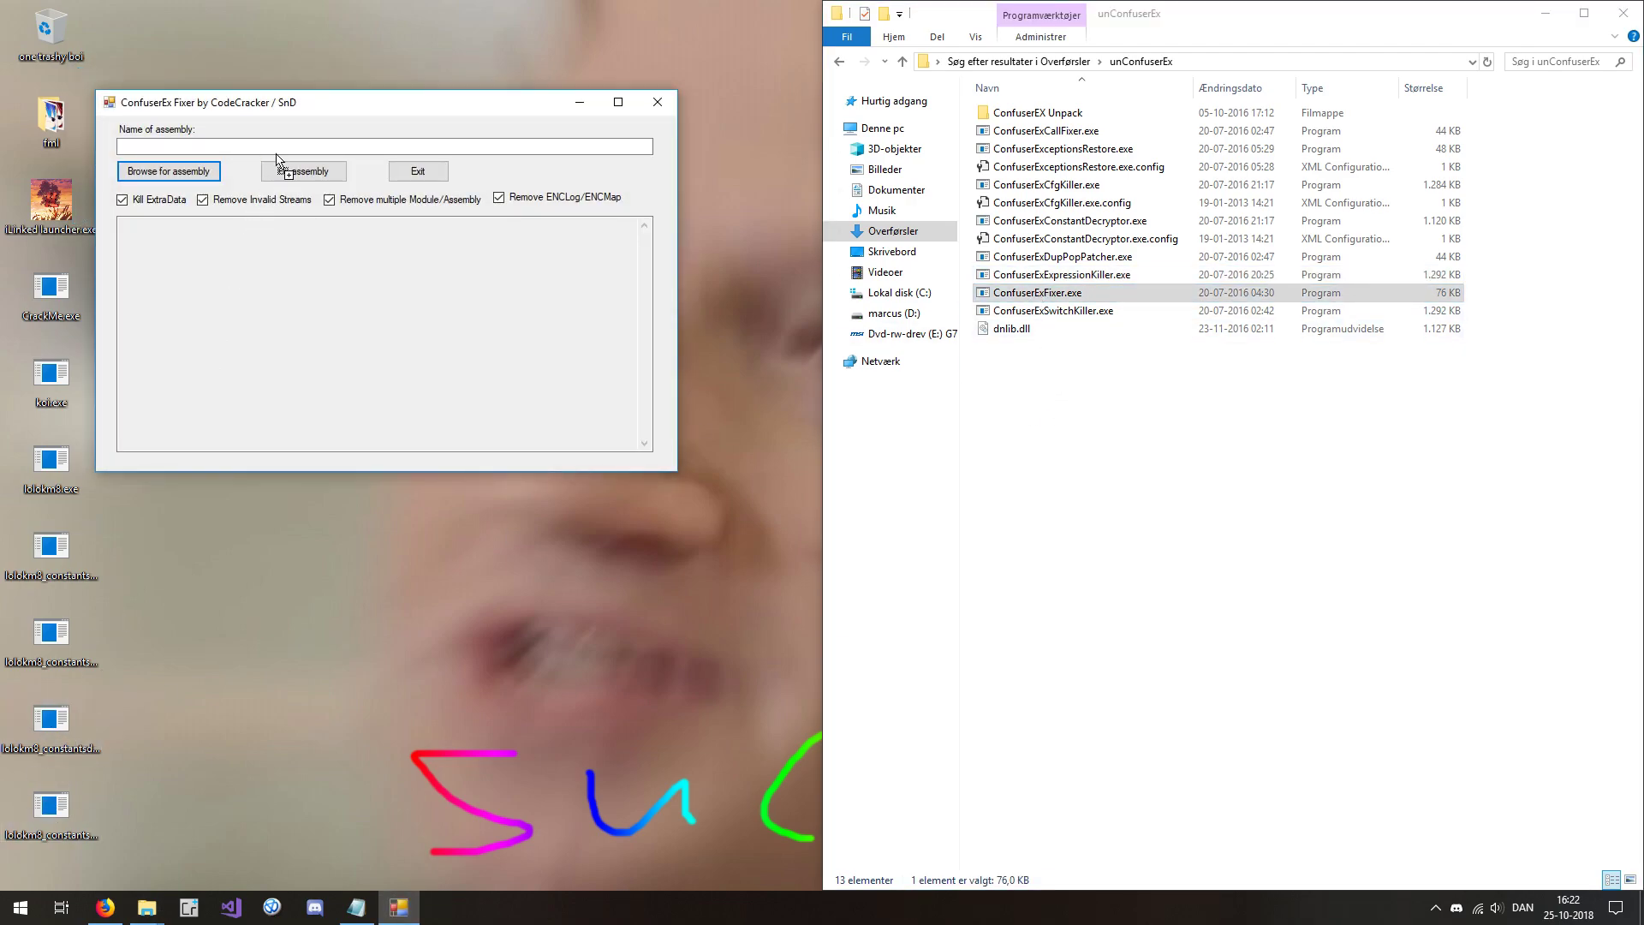
drag(276, 160, 277, 160)
click(304, 171)
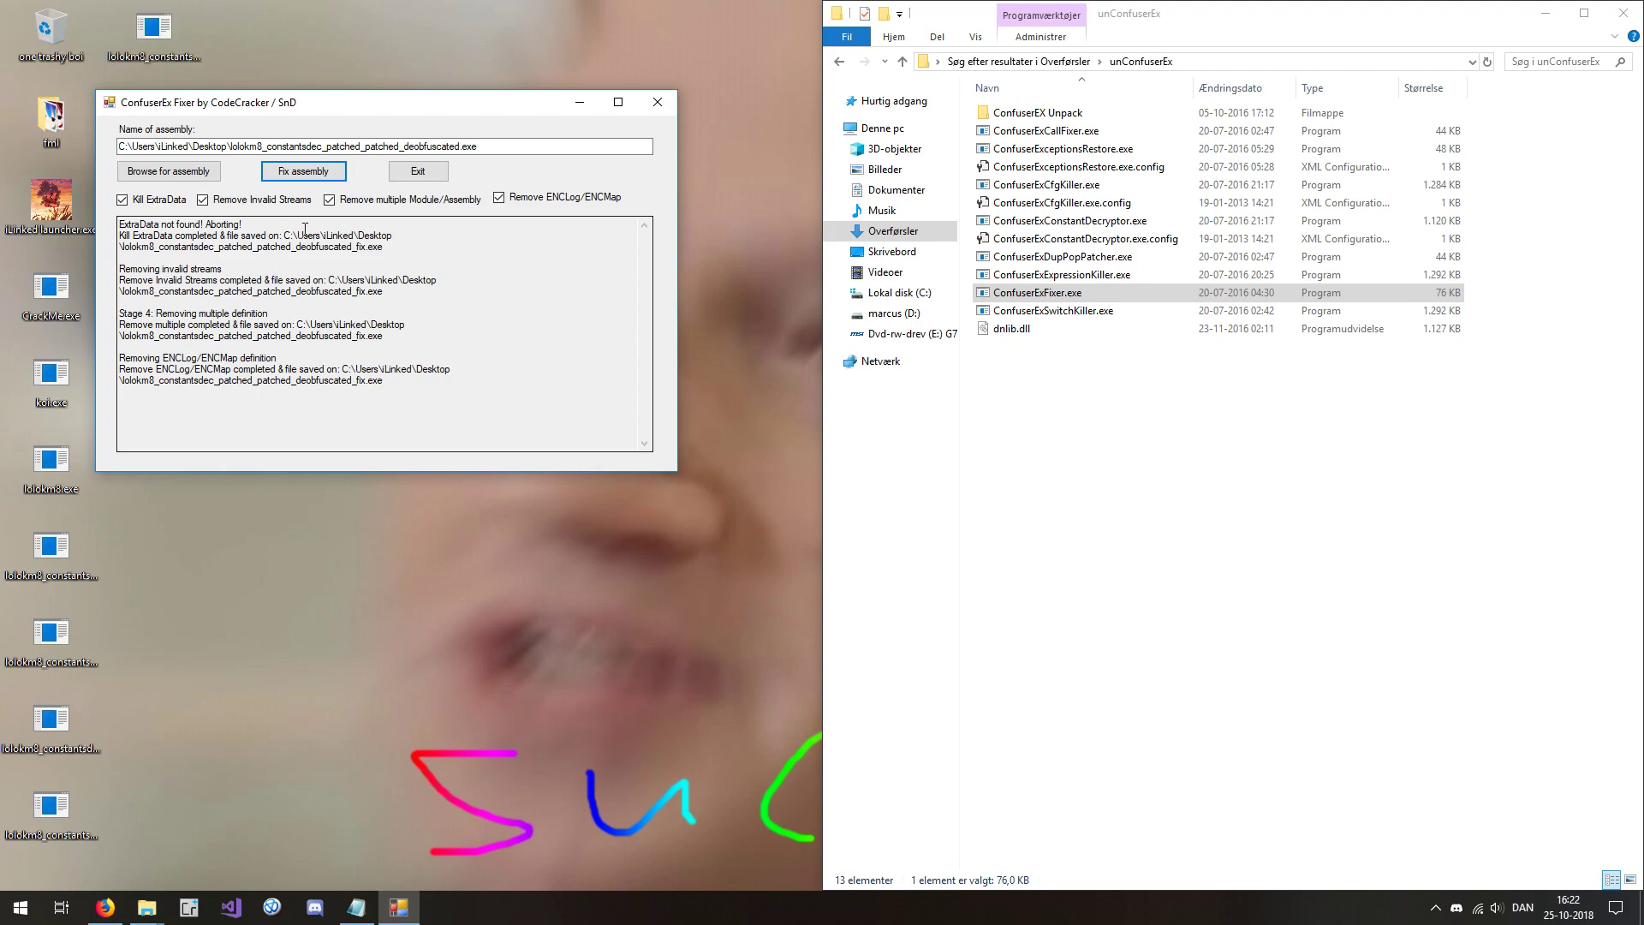
click(657, 101)
- Run ConfuserEx Switch Killer on the fixed assembly for 445 replaces
double_click(1053, 311)
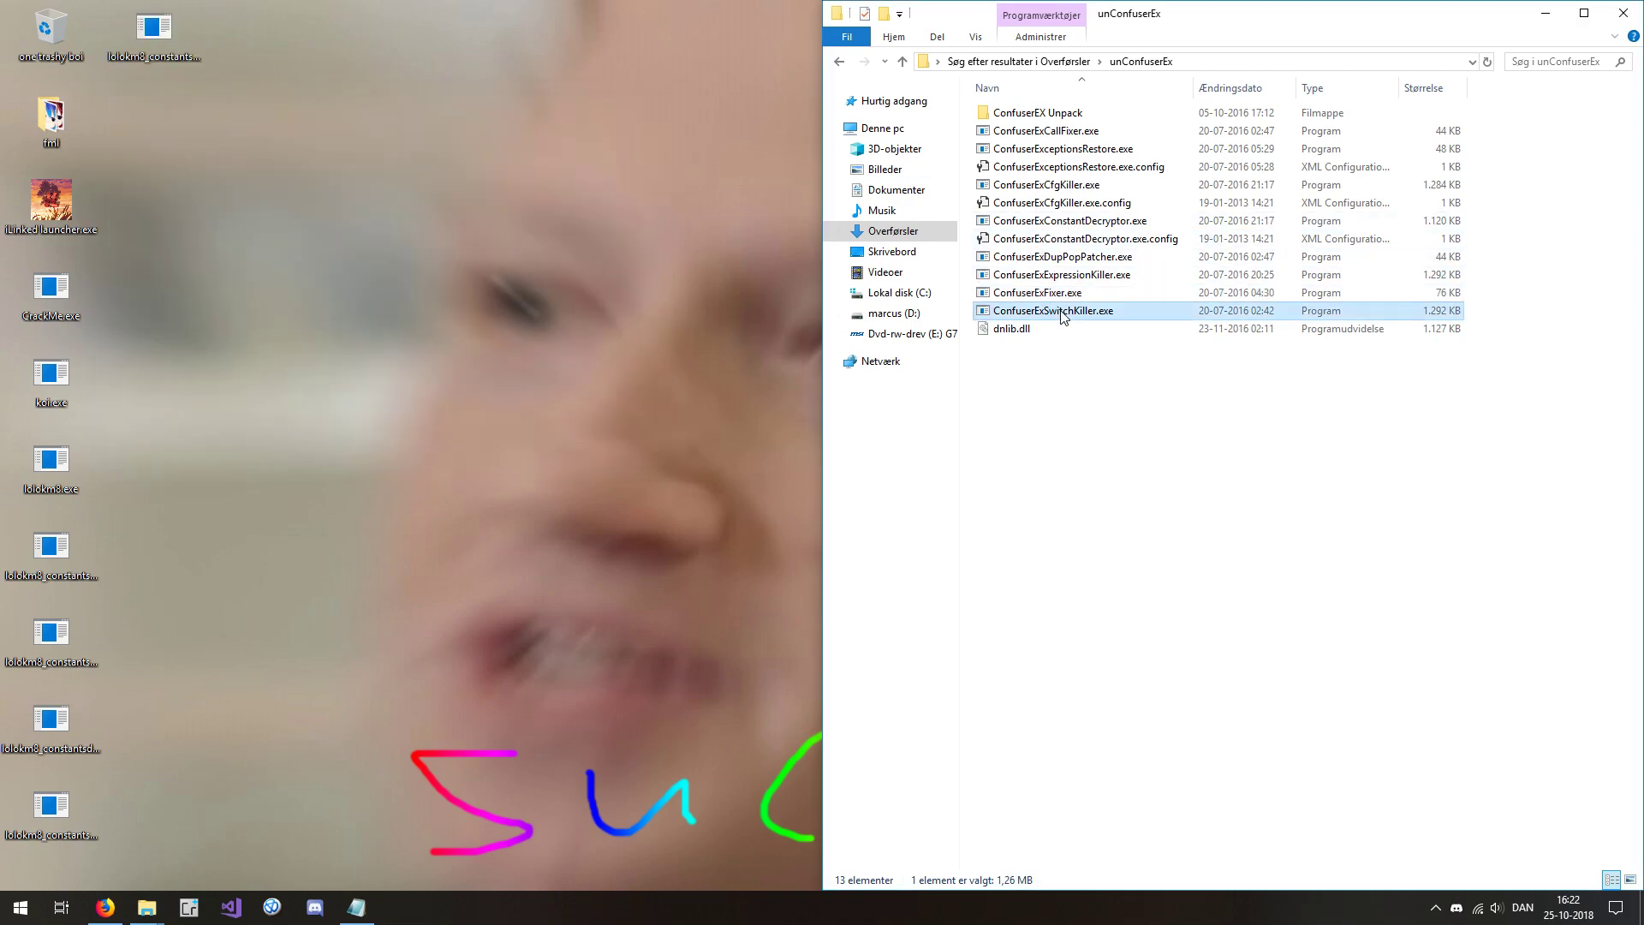
drag(264, 191, 263, 190)
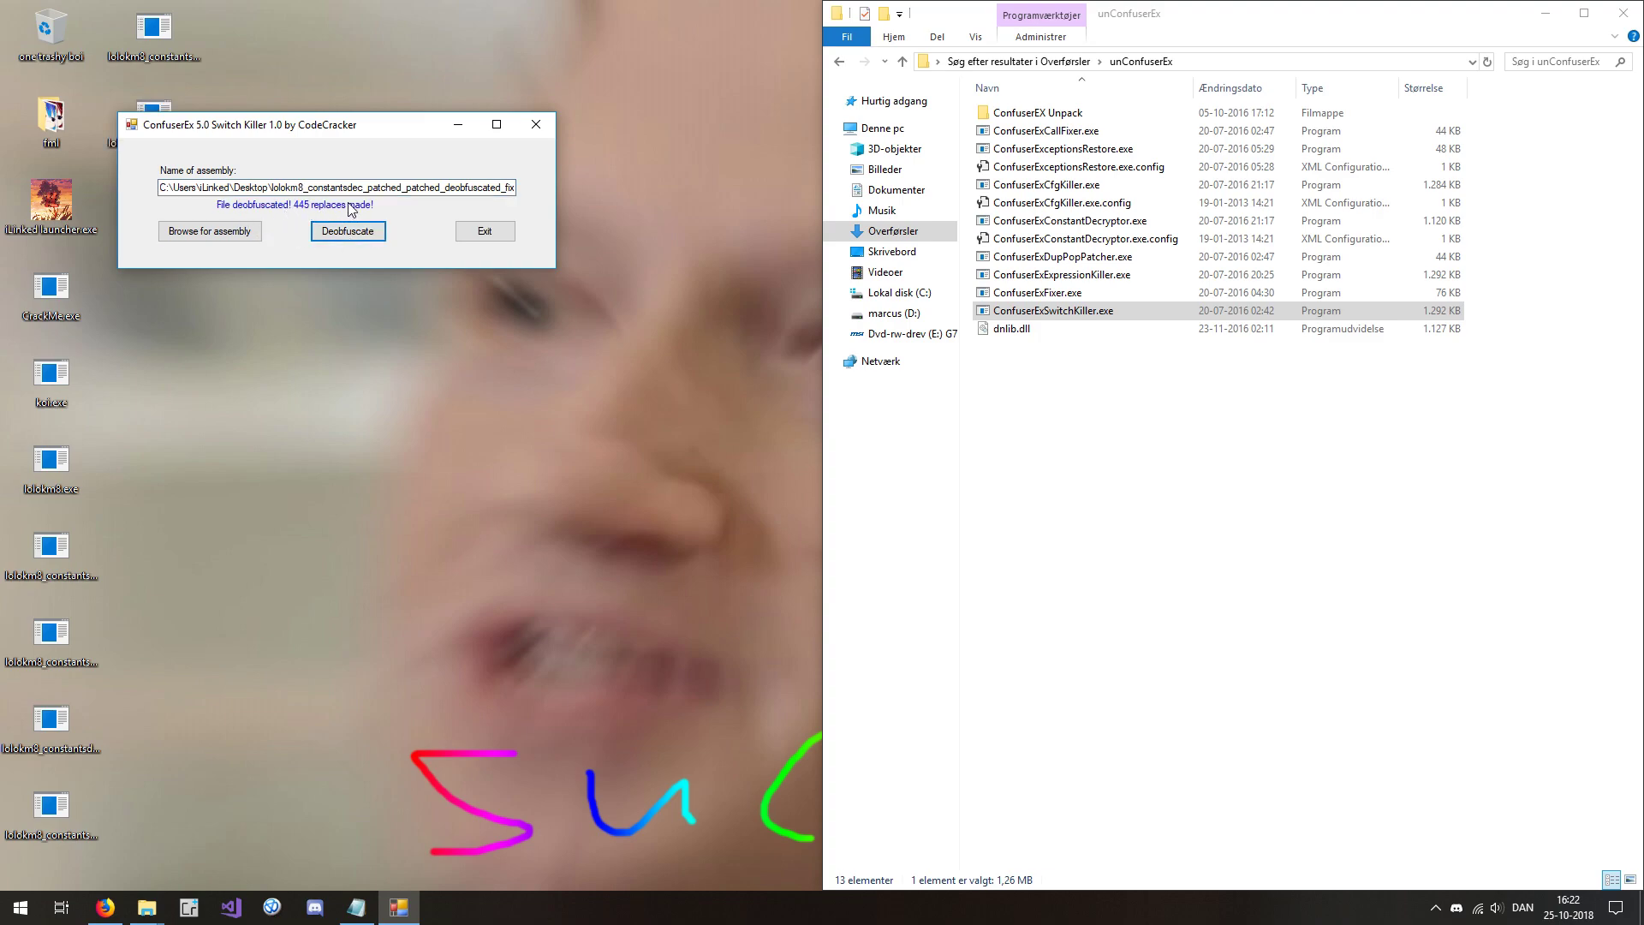
click(484, 231)
- Decrypt the fixed assembly's methods with Confuser Methods Decryptor
double_click(1038, 113)
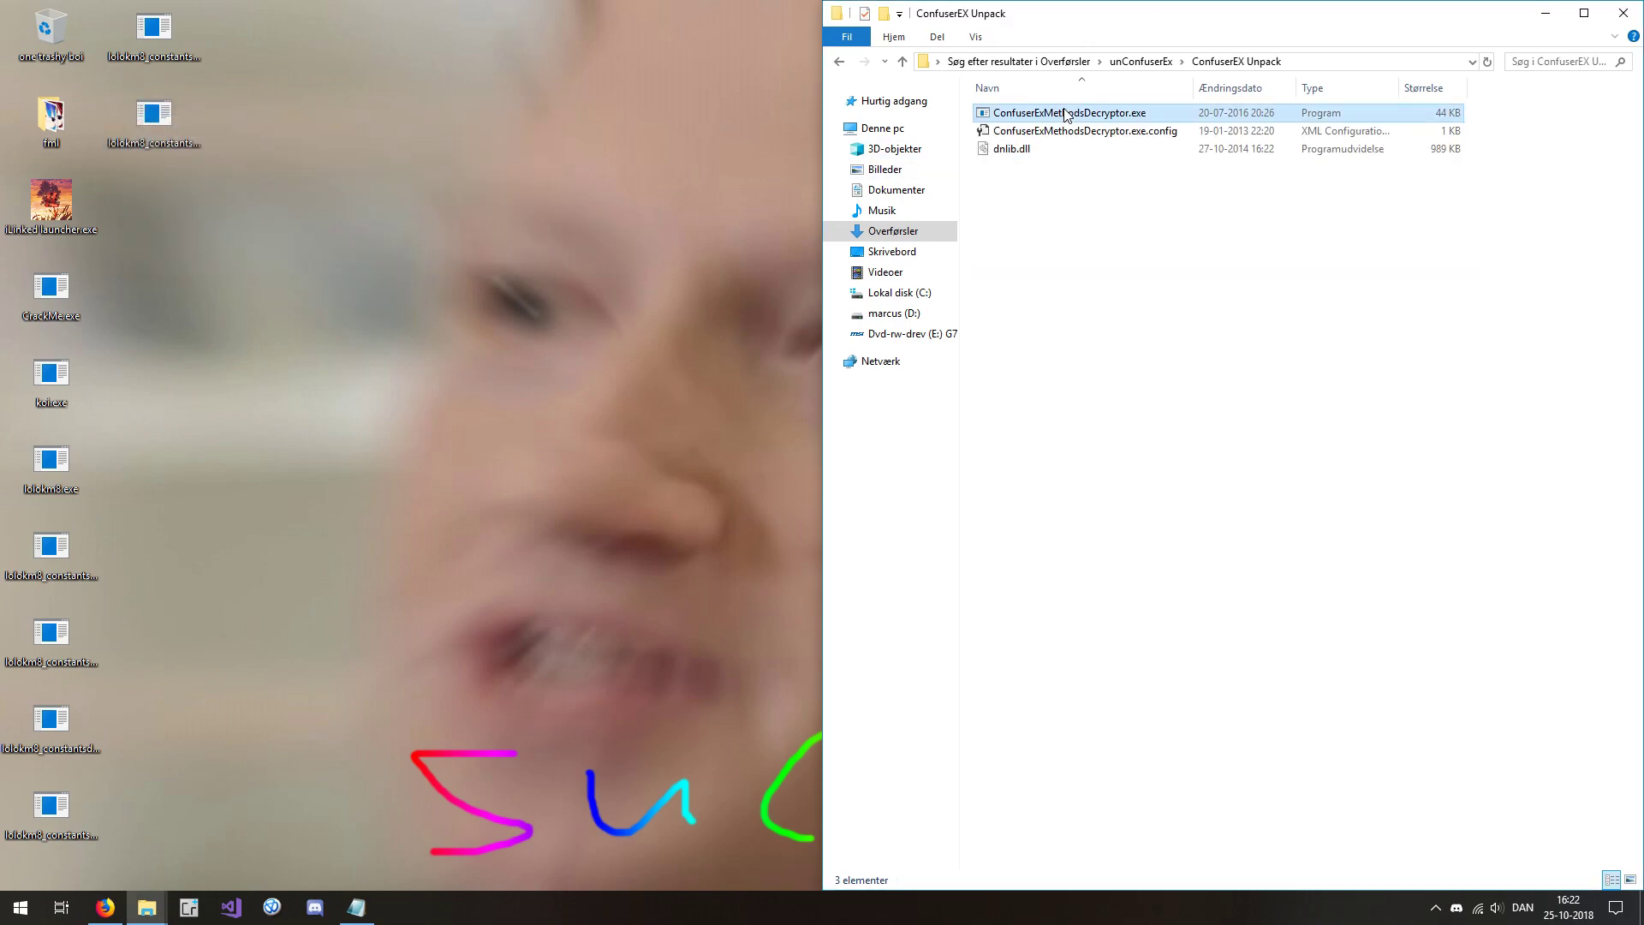
drag(240, 211, 239, 210)
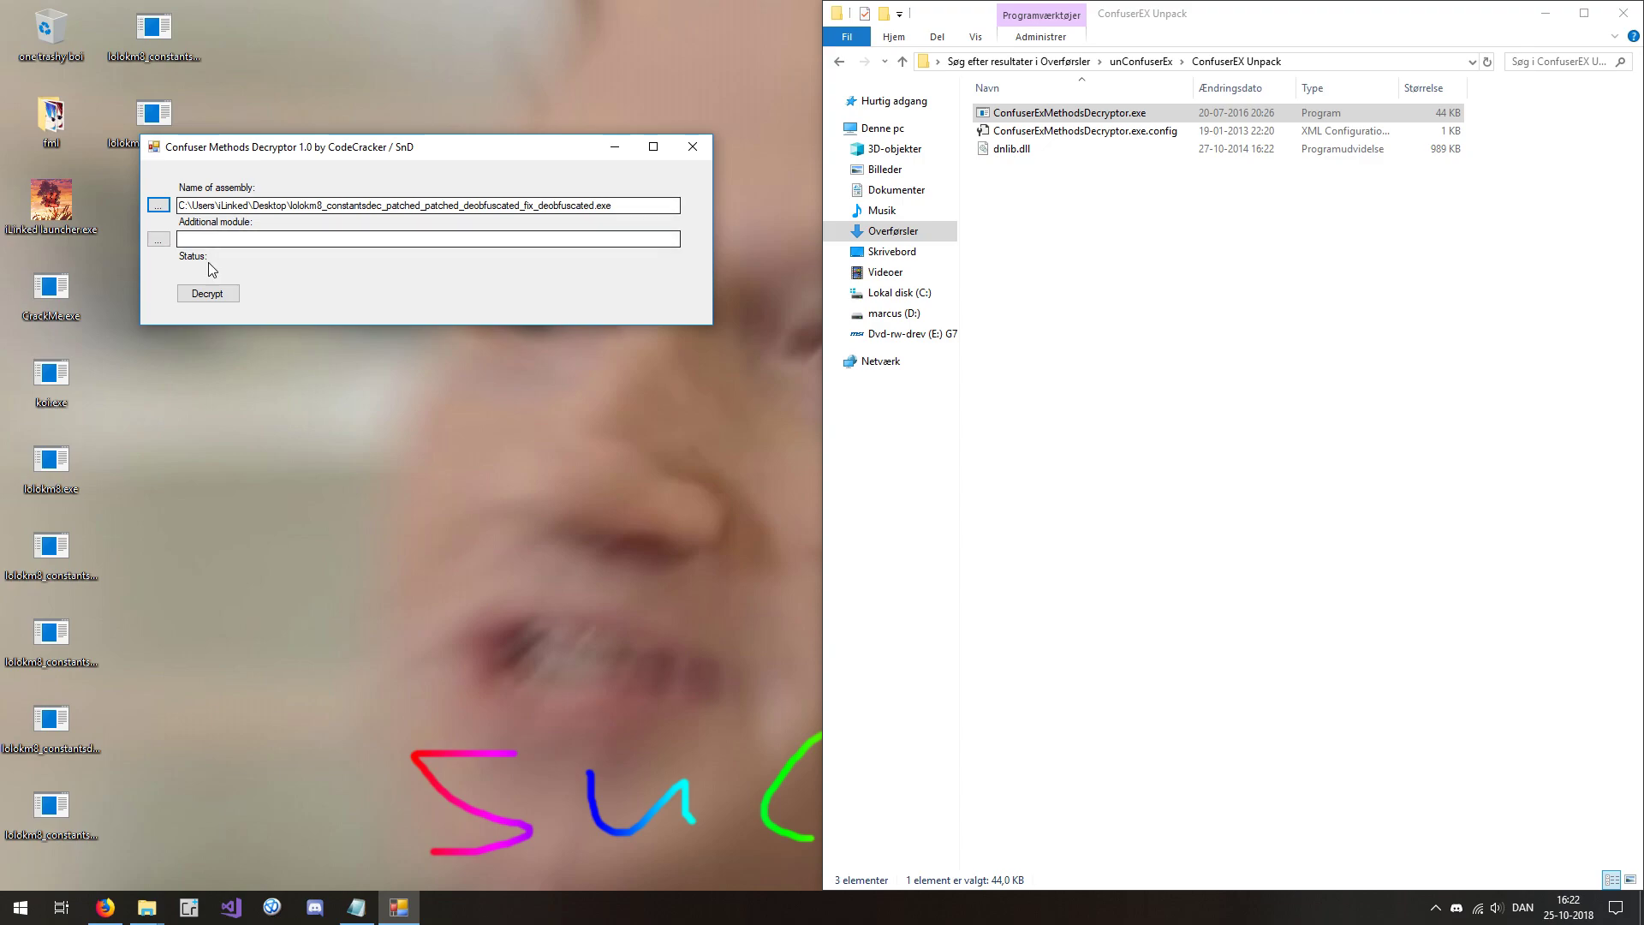
click(207, 293)
drag(244, 147, 301, 282)
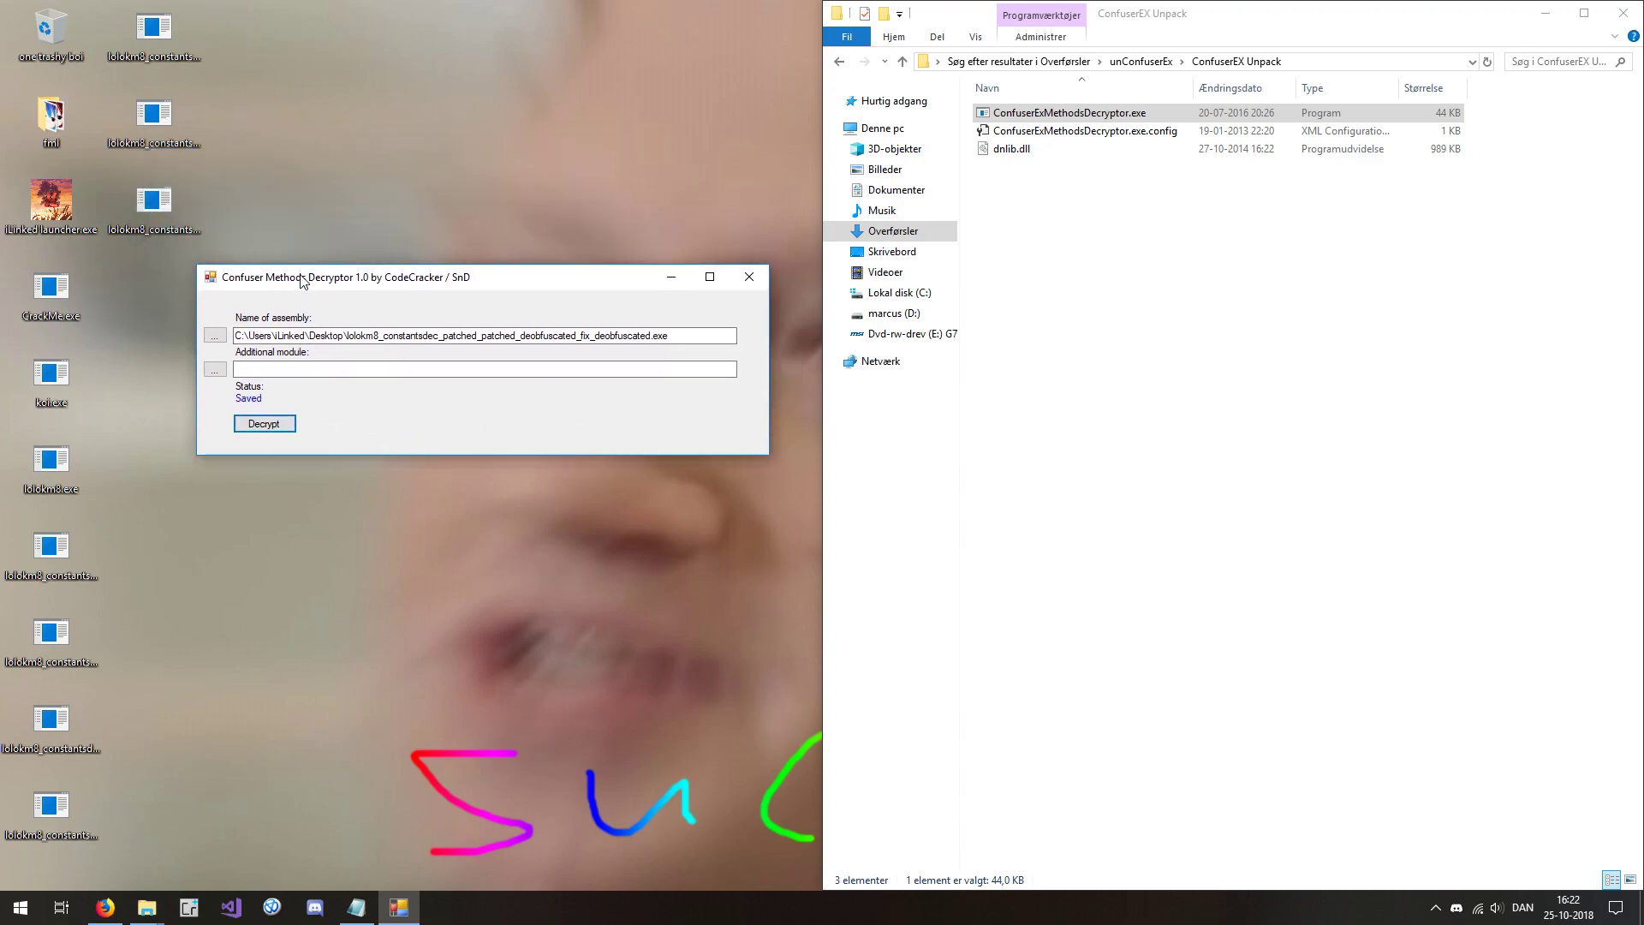
click(748, 280)
mouse_move(147, 909)
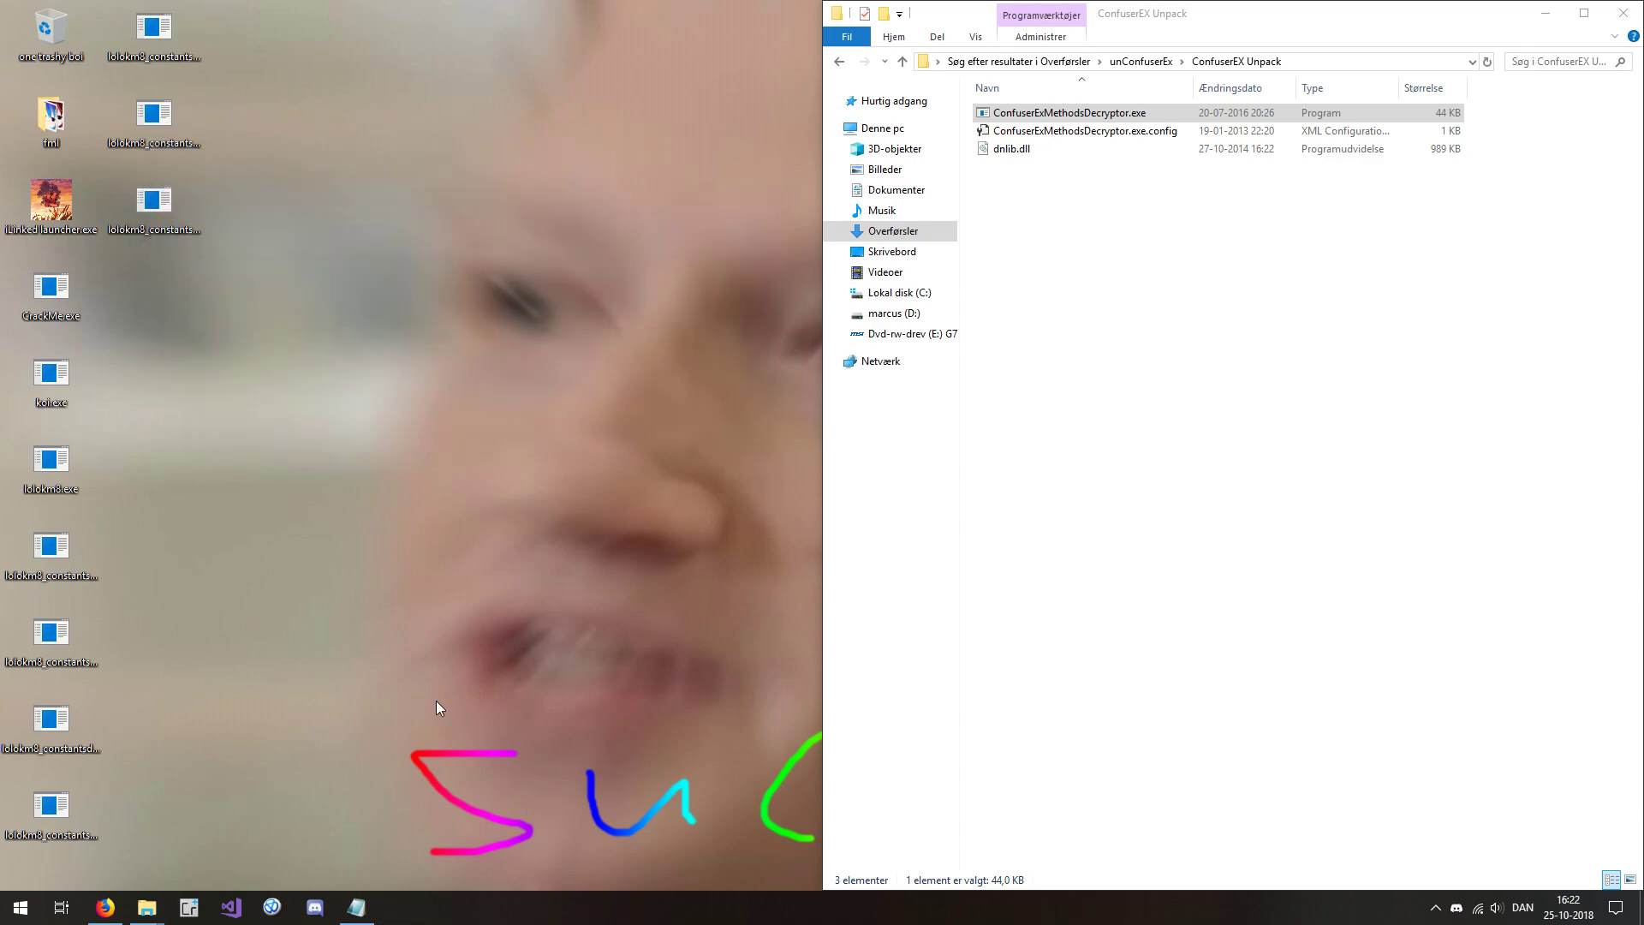
- Clean the decrypted assembly with de4dot-x64, producing decryptedmethods-cleaned.exe
click(196, 836)
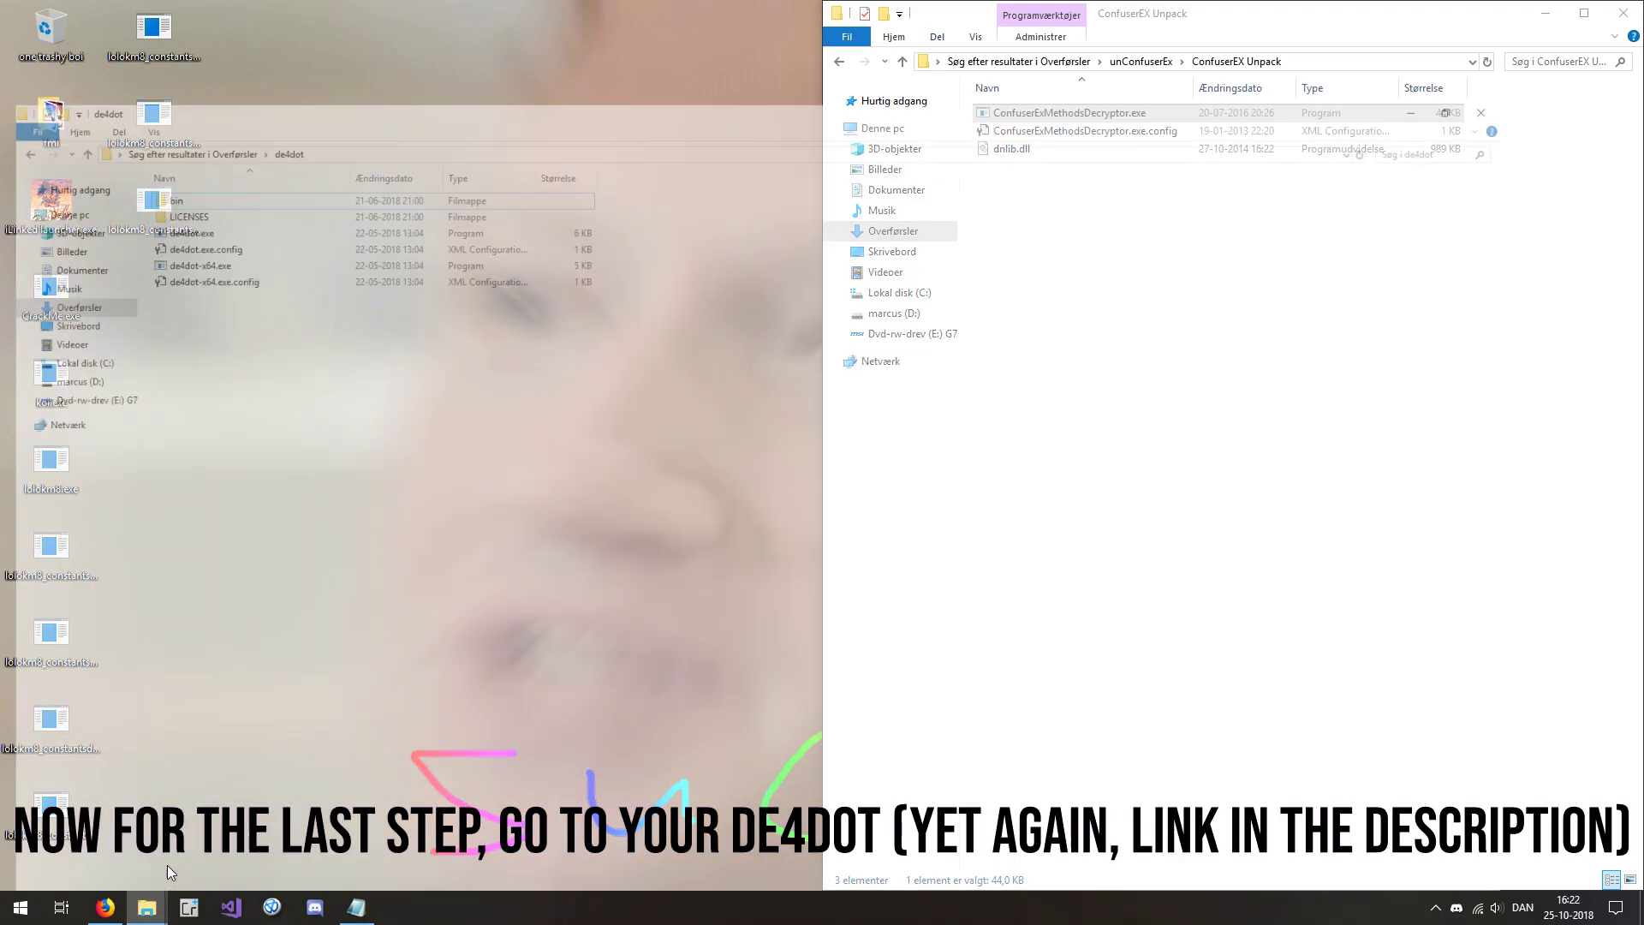
drag(434, 8, 1632, 386)
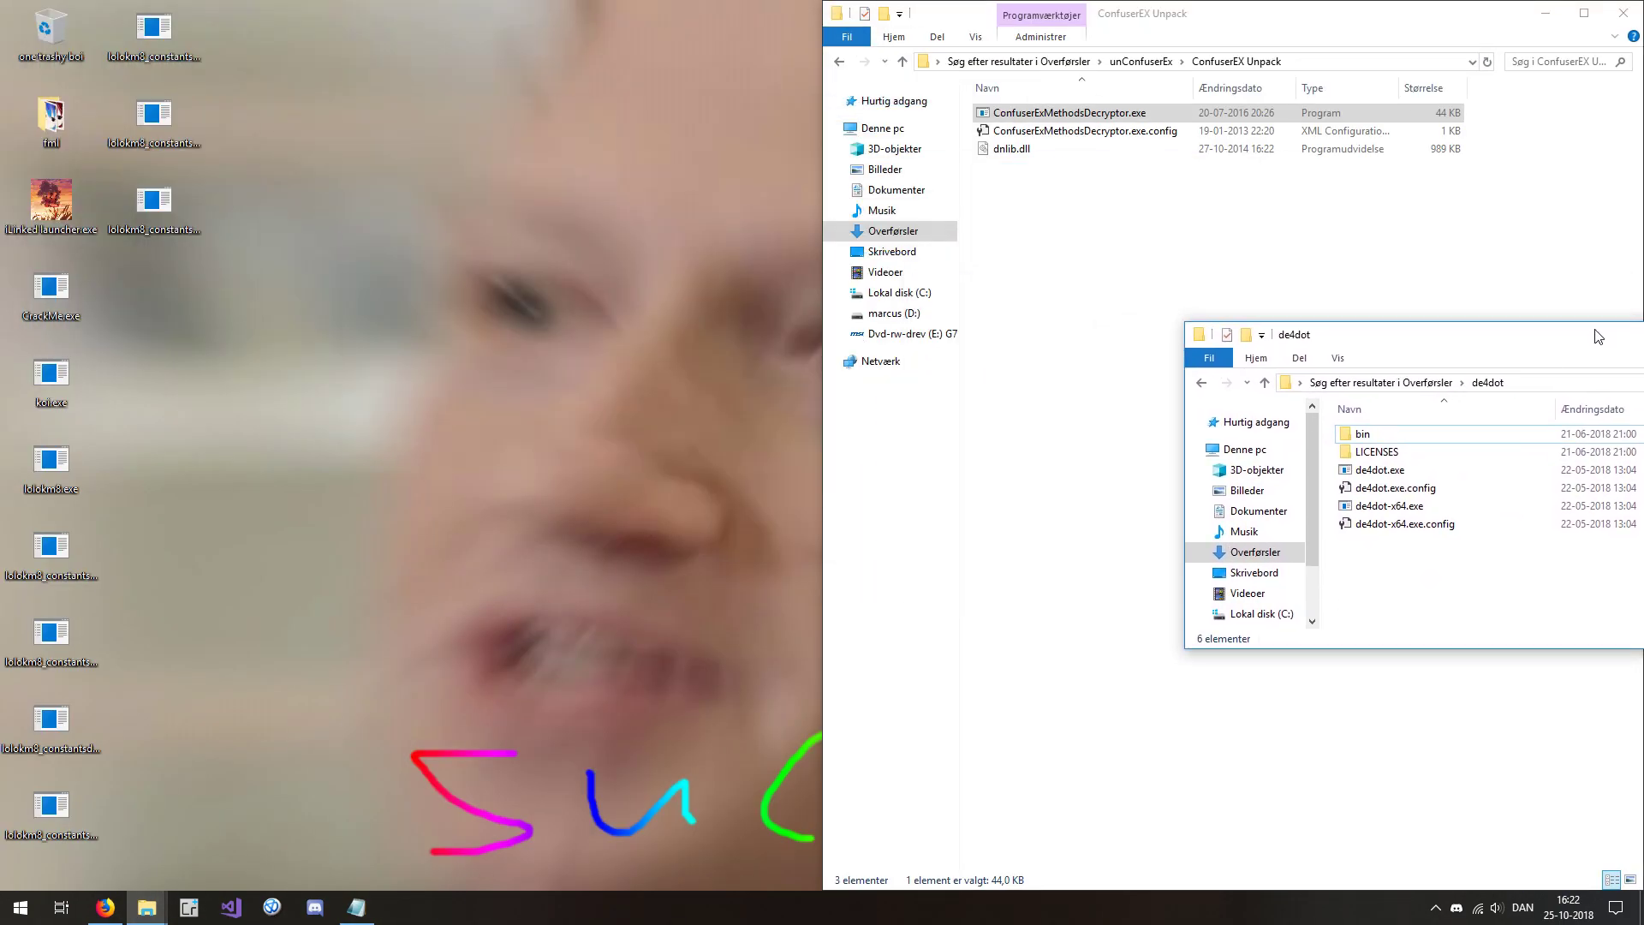
click(765, 575)
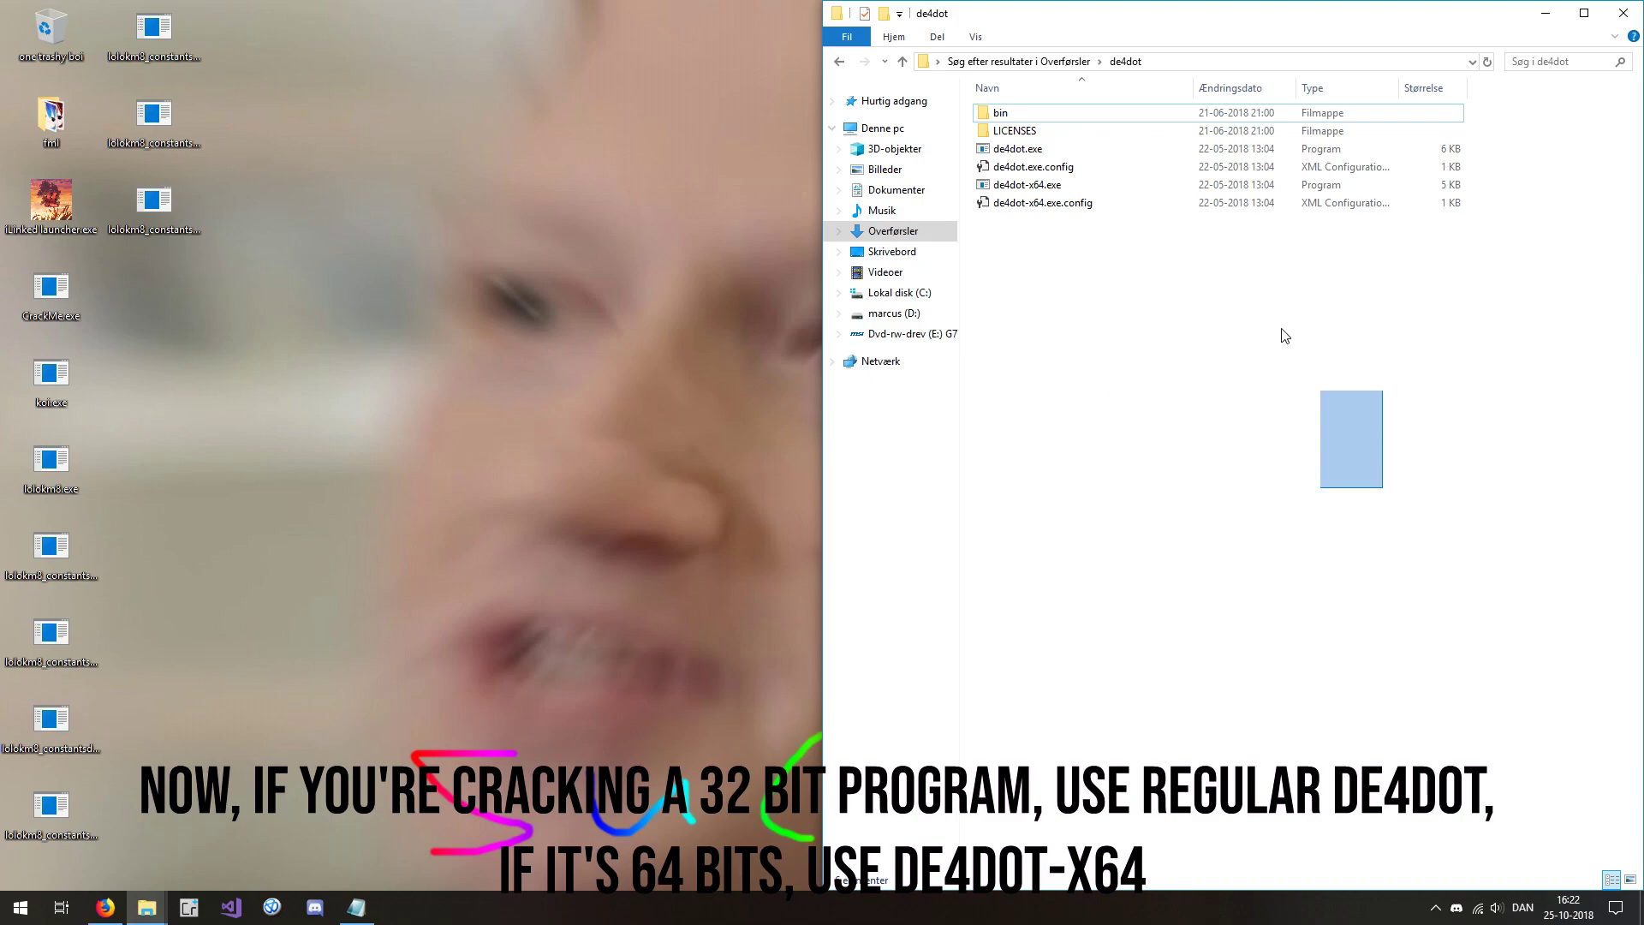
drag(1383, 488, 1099, 206)
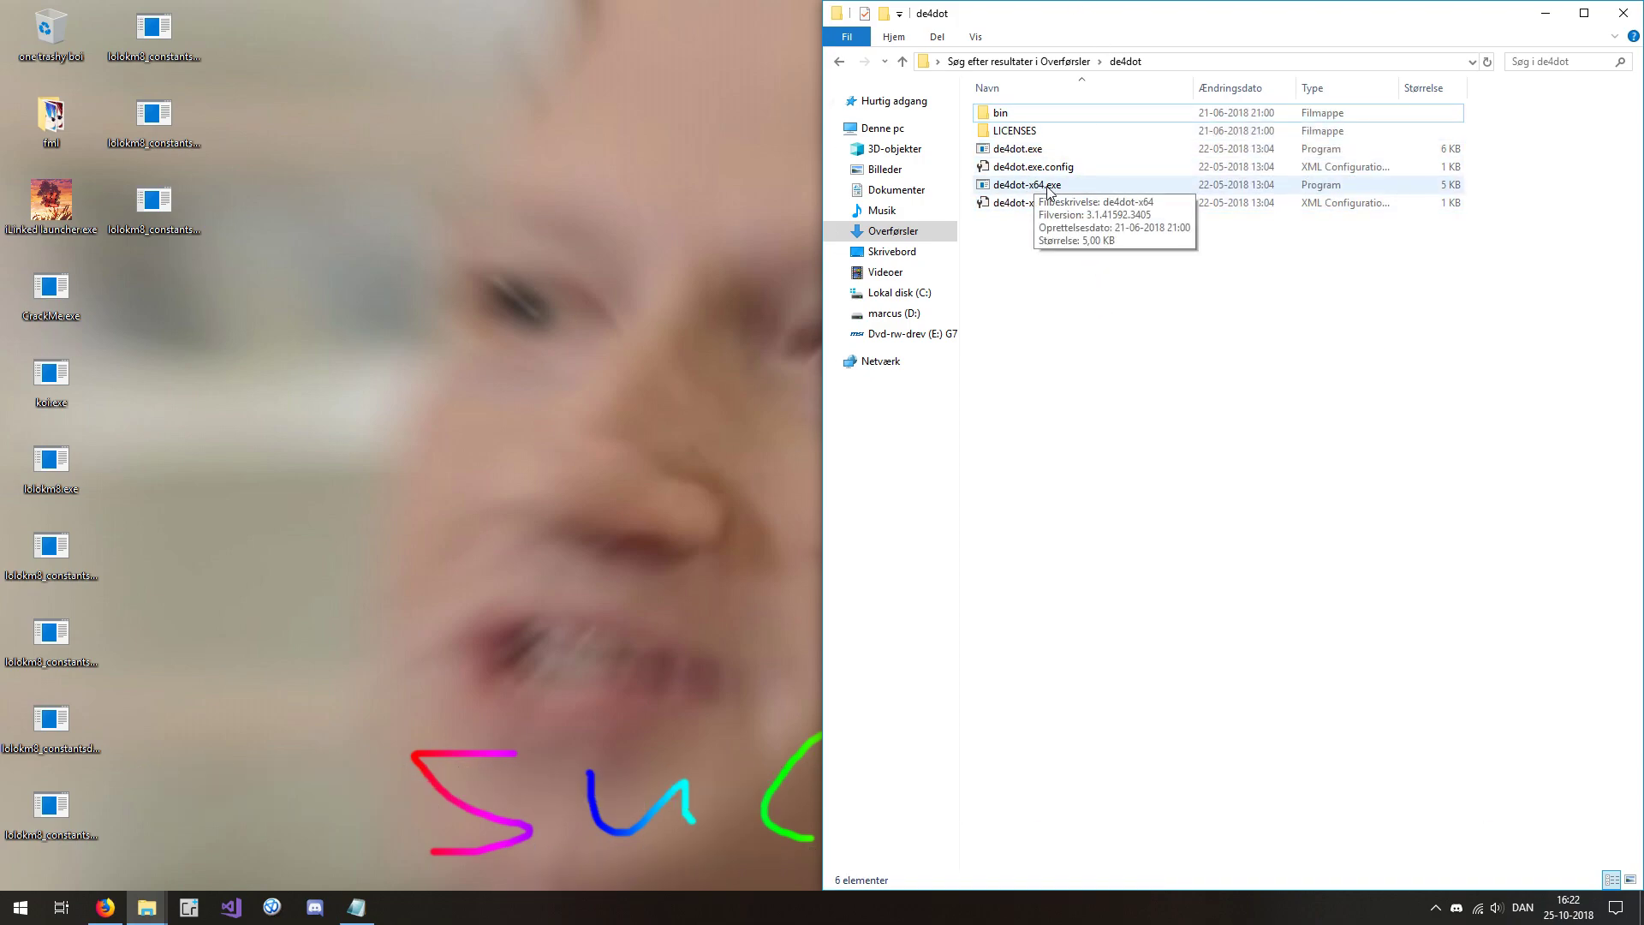
mouse_move(155, 203)
mouse_down()
mouse_move(948, 168)
mouse_move(1022, 185)
mouse_up()
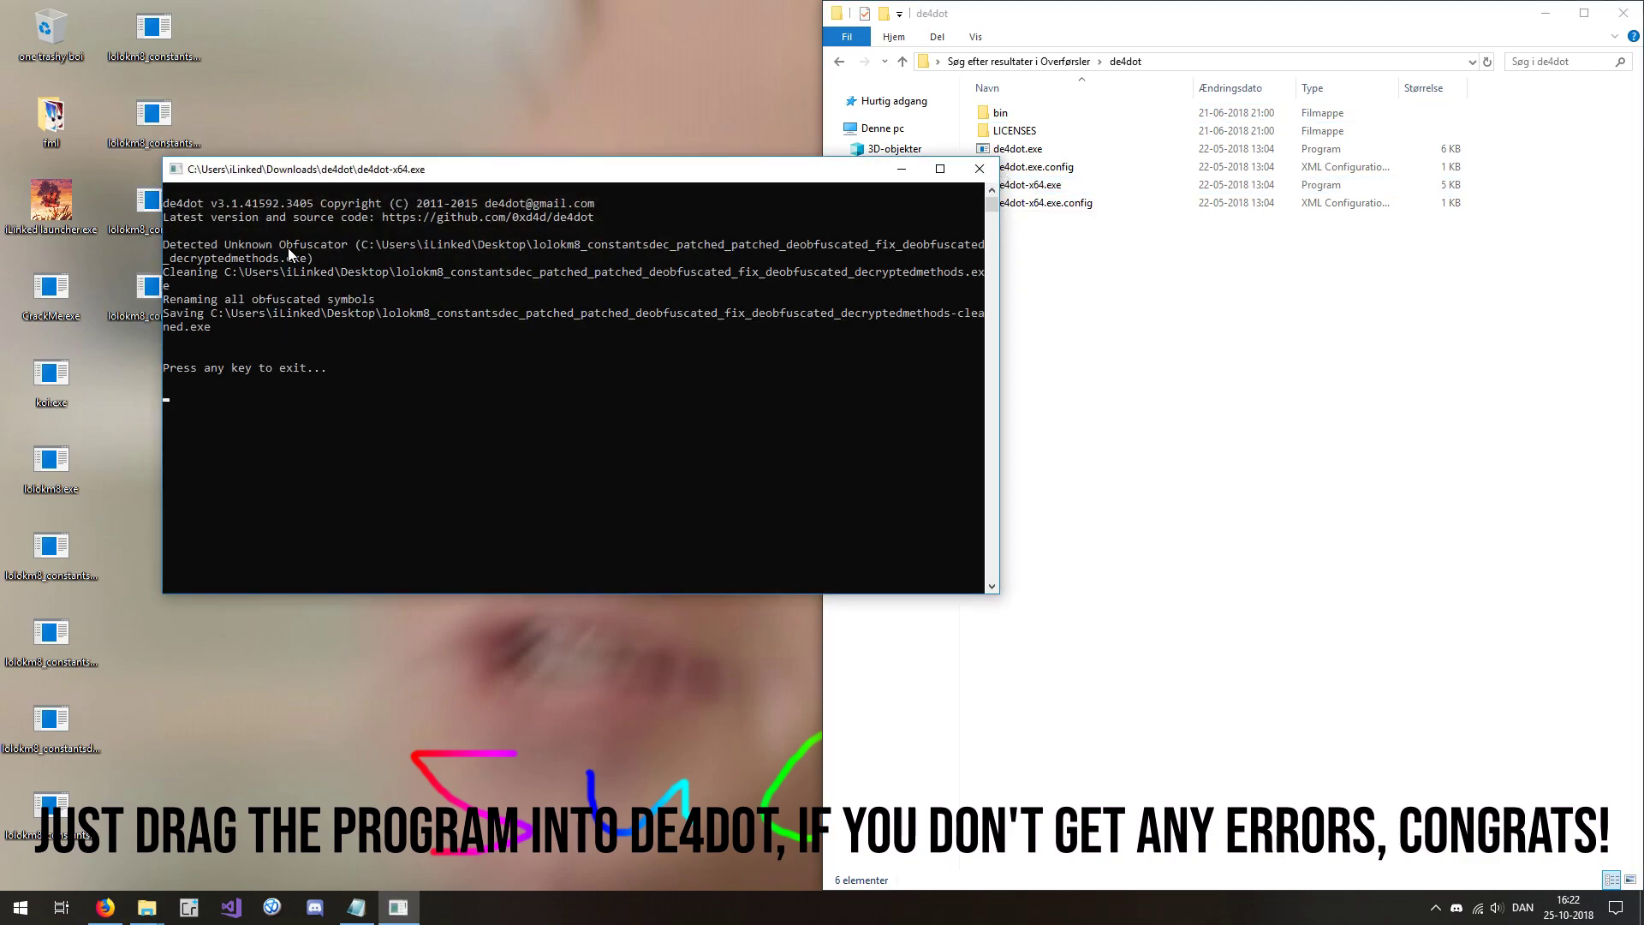
- Close the de4dot console and launch dnSpy, docked beside the desktop
key(Return)
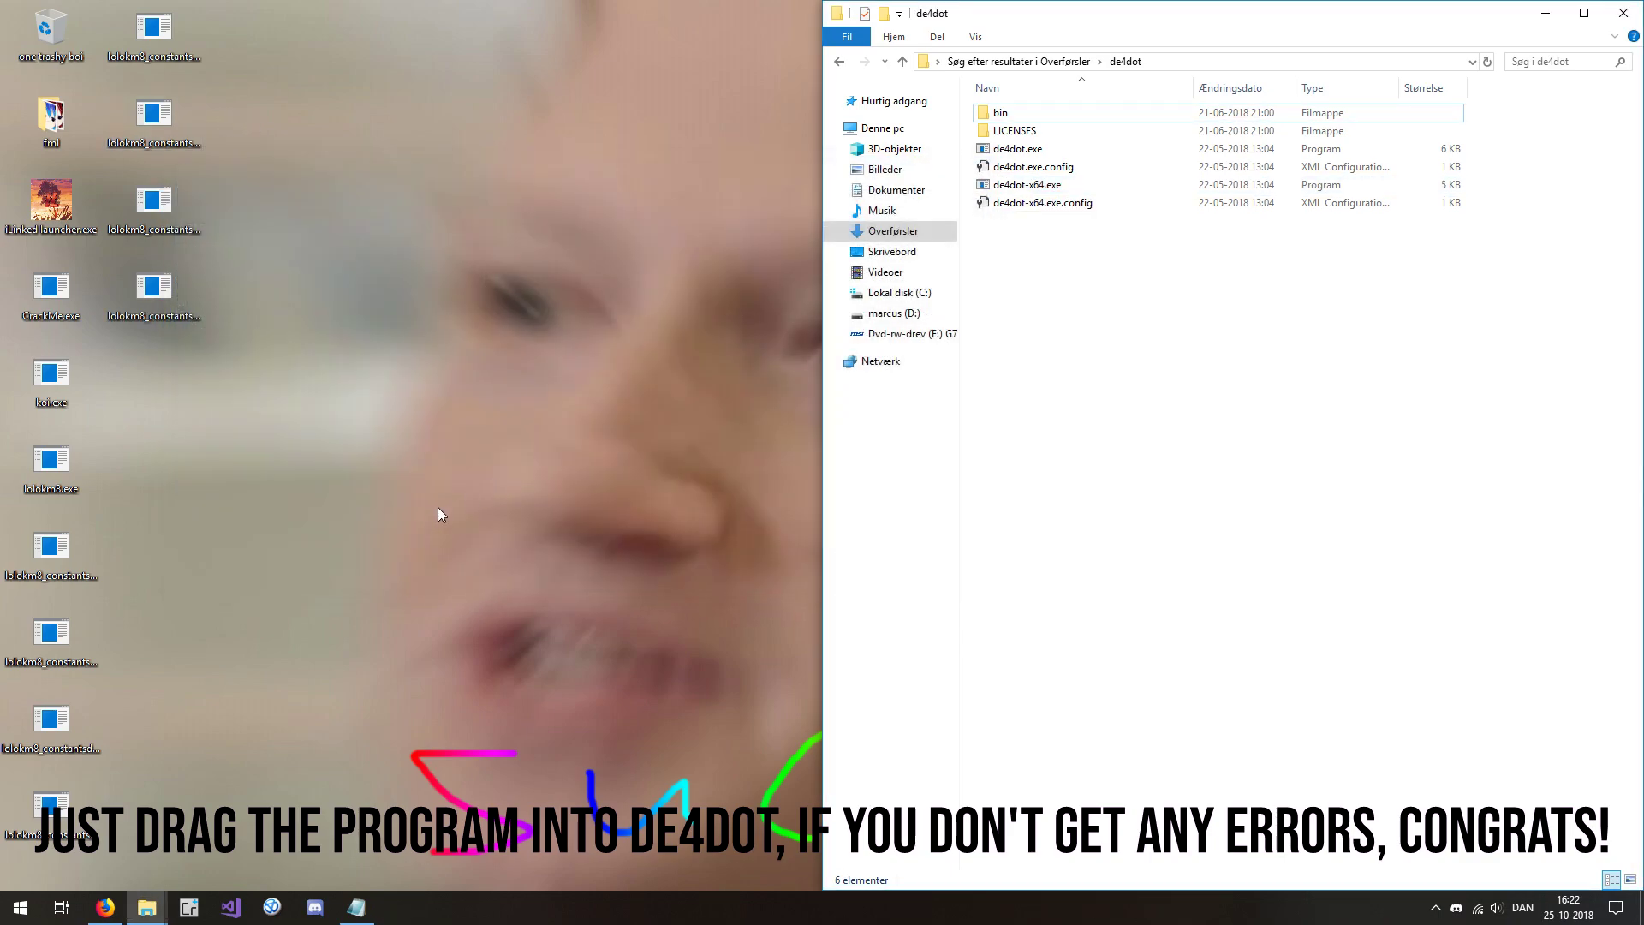
key(super)
text(dnspy.)
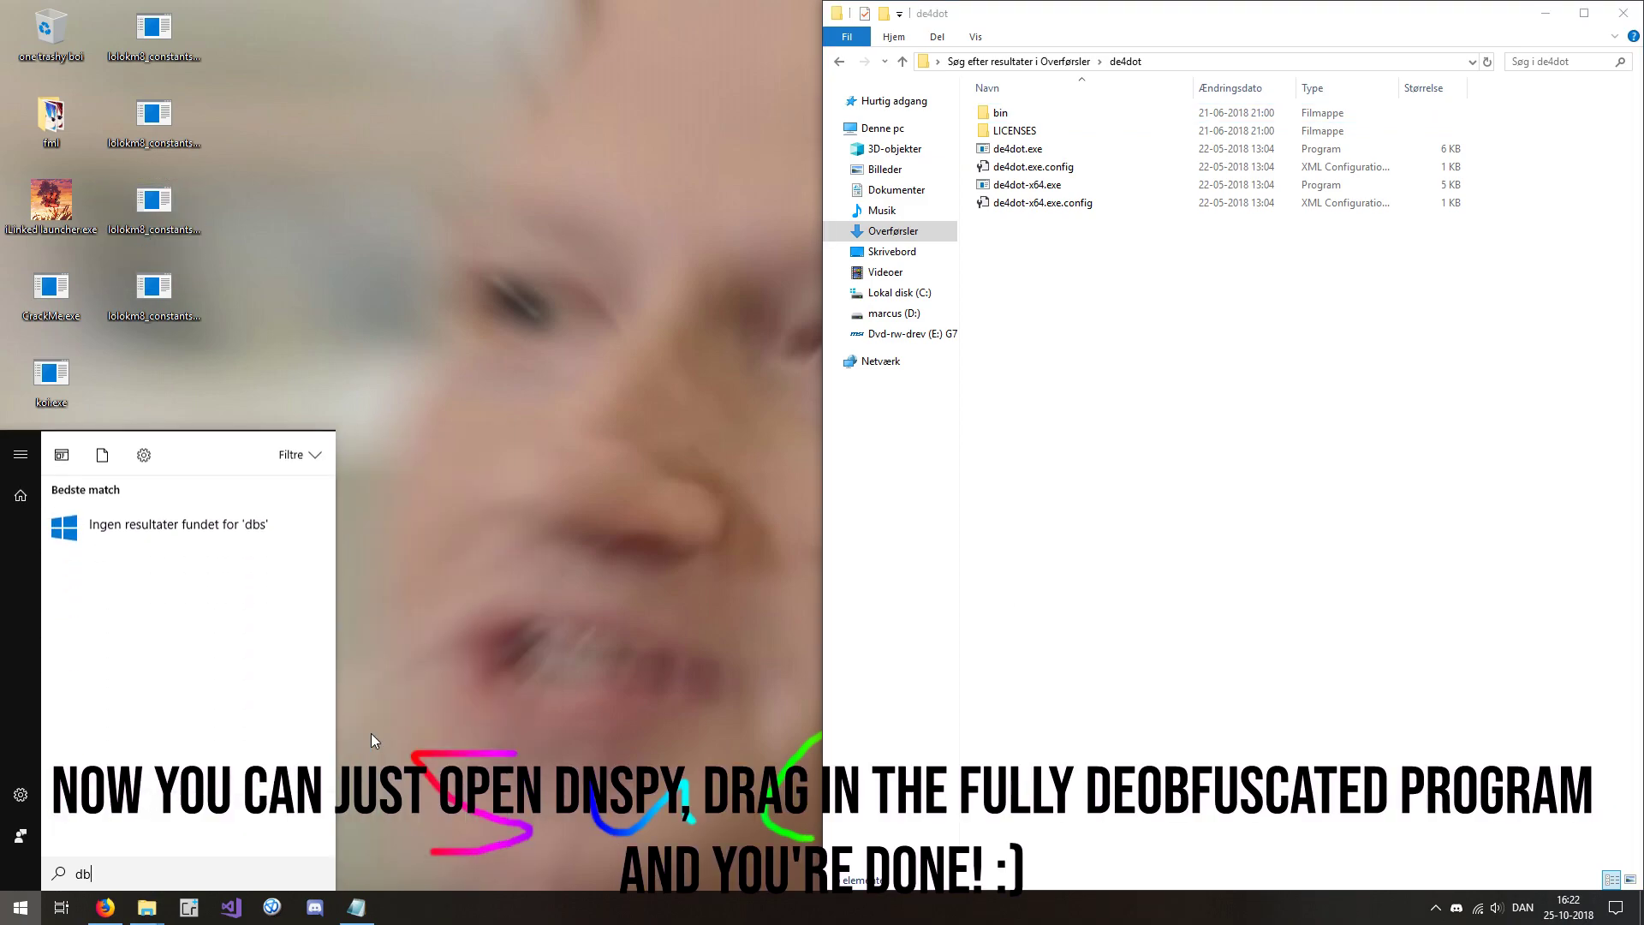
text(exe)
key(Return)
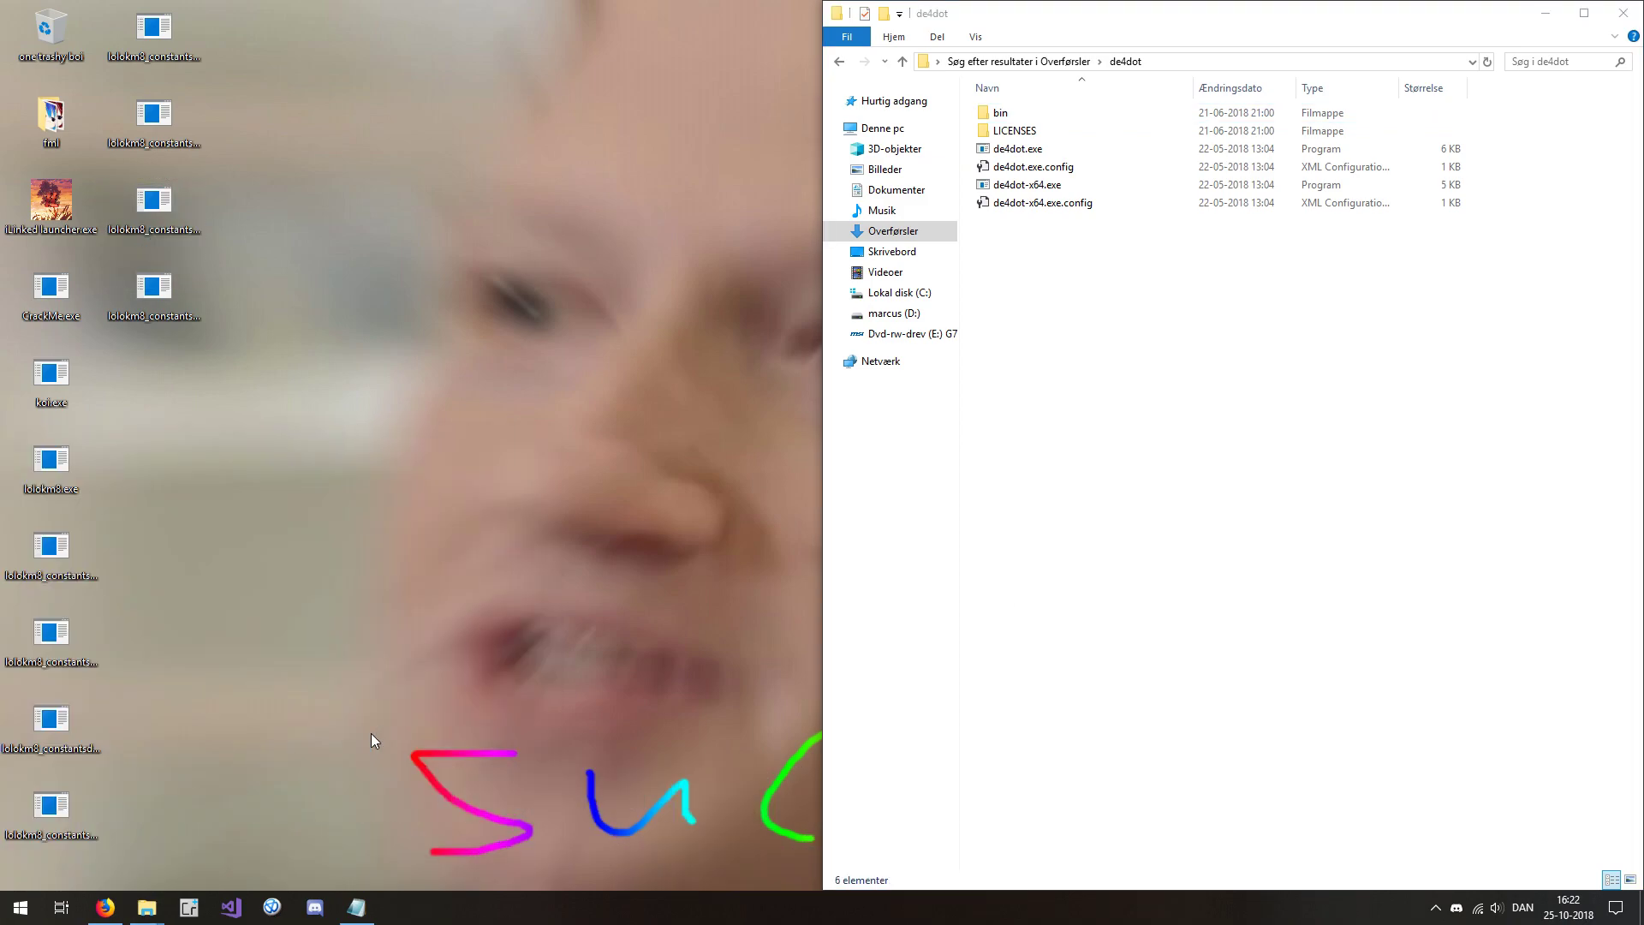
drag(1181, 297, 1642, 386)
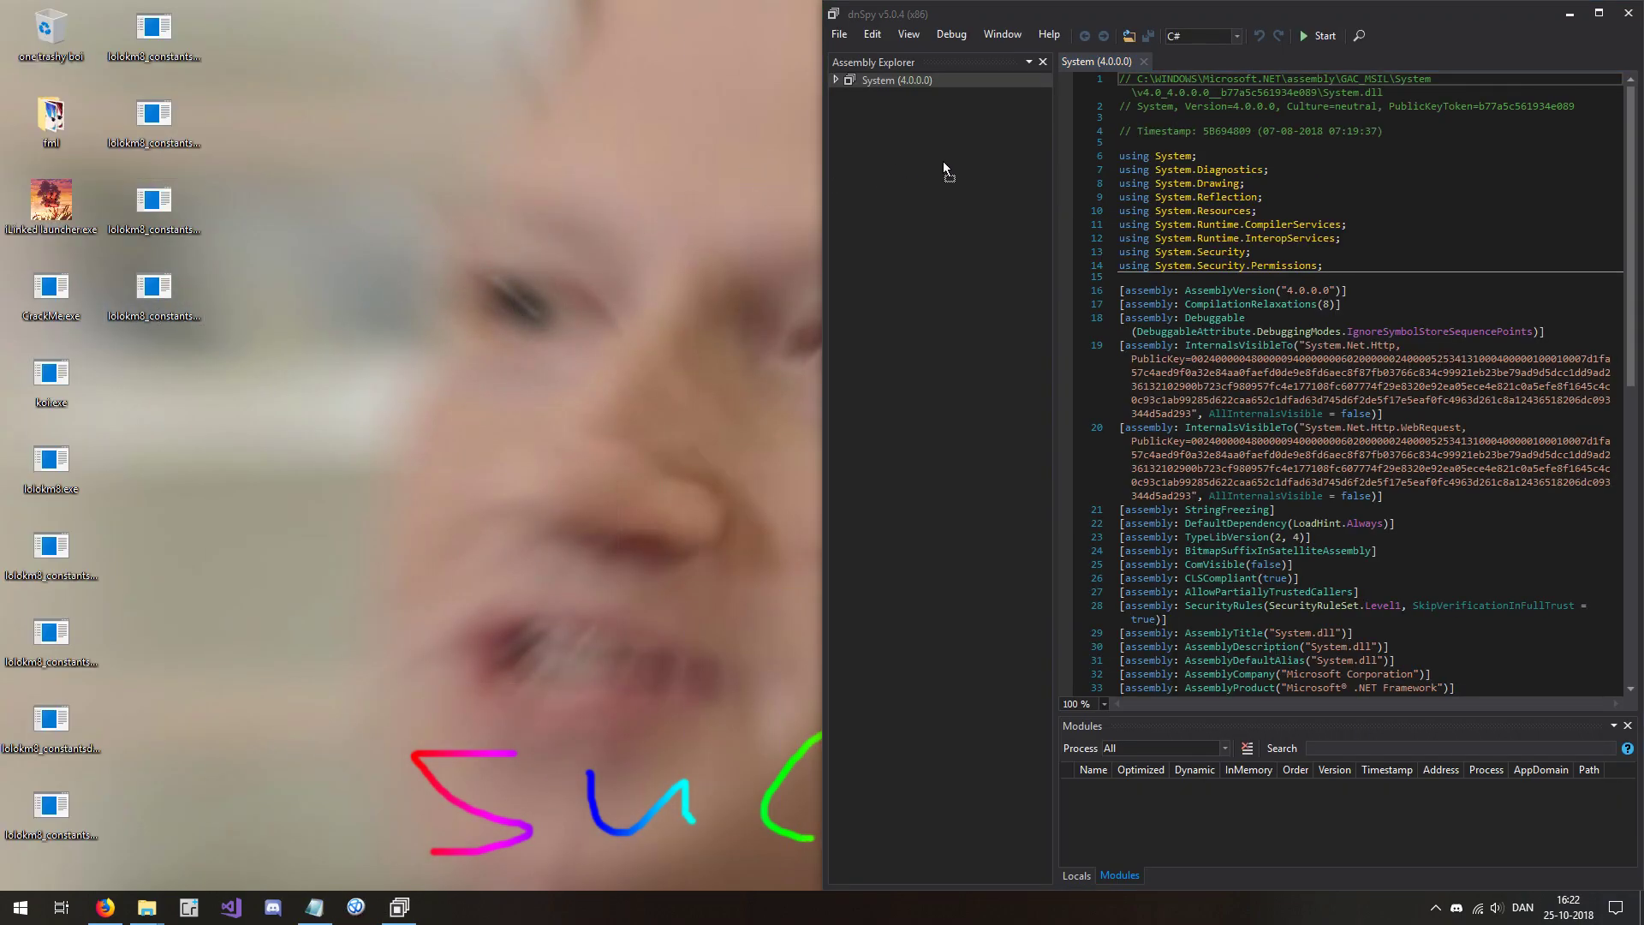
- Load the cleaned CrackMe and view Class5's WebClient DownloadFile("lol", "ok") code
drag(52, 295, 842, 107)
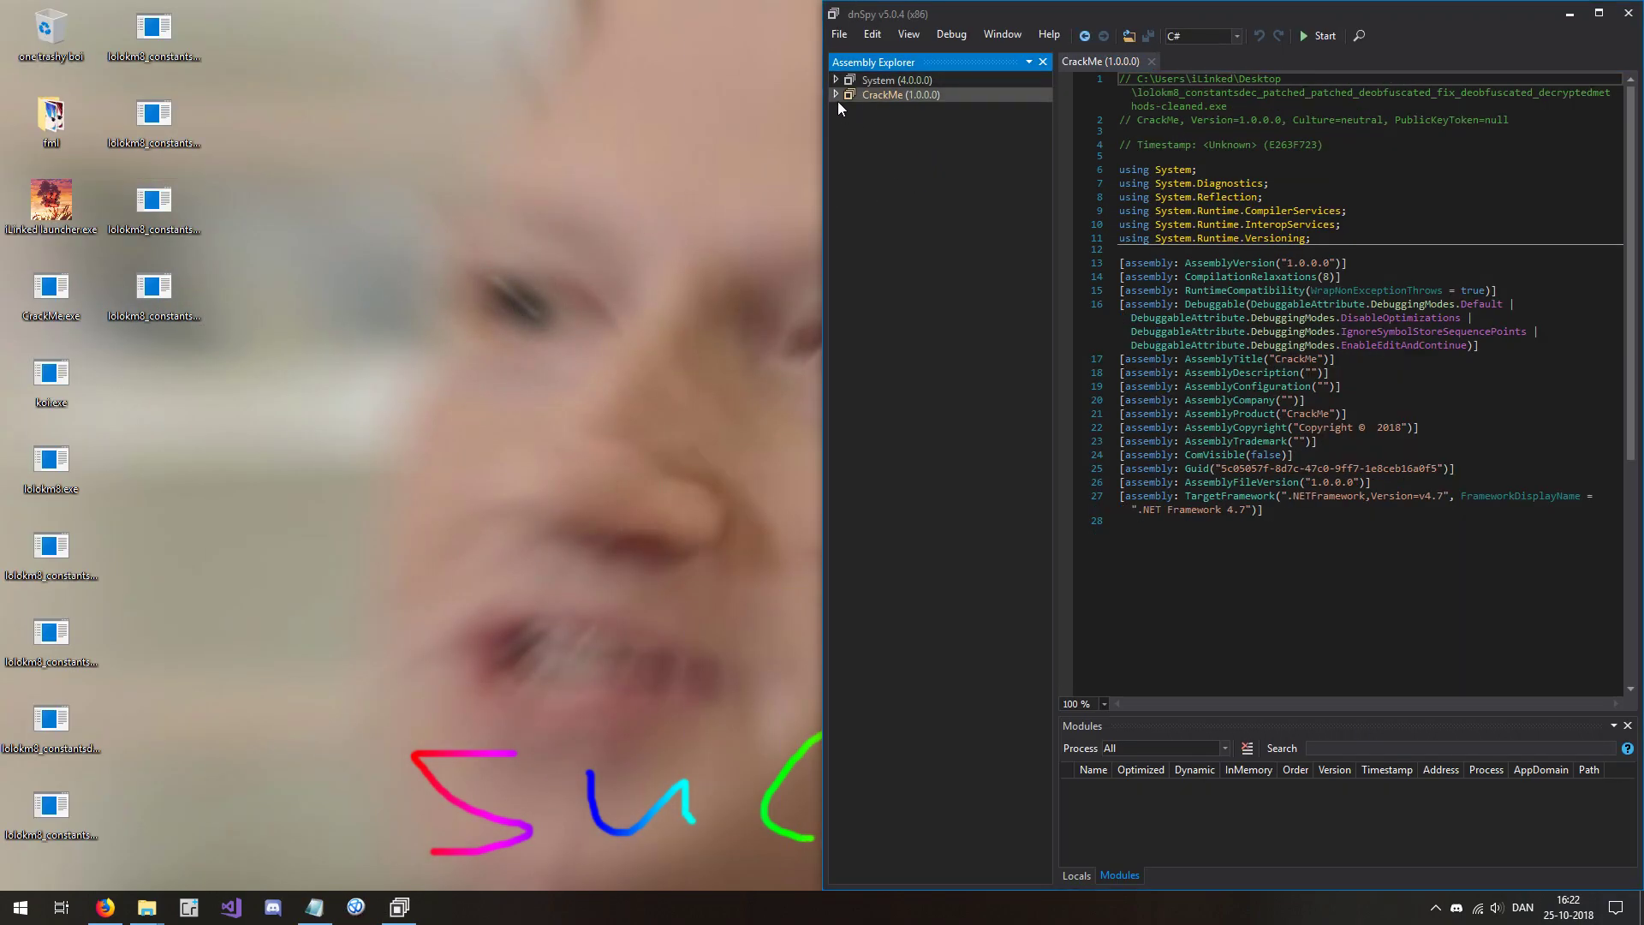
click(837, 94)
click(884, 152)
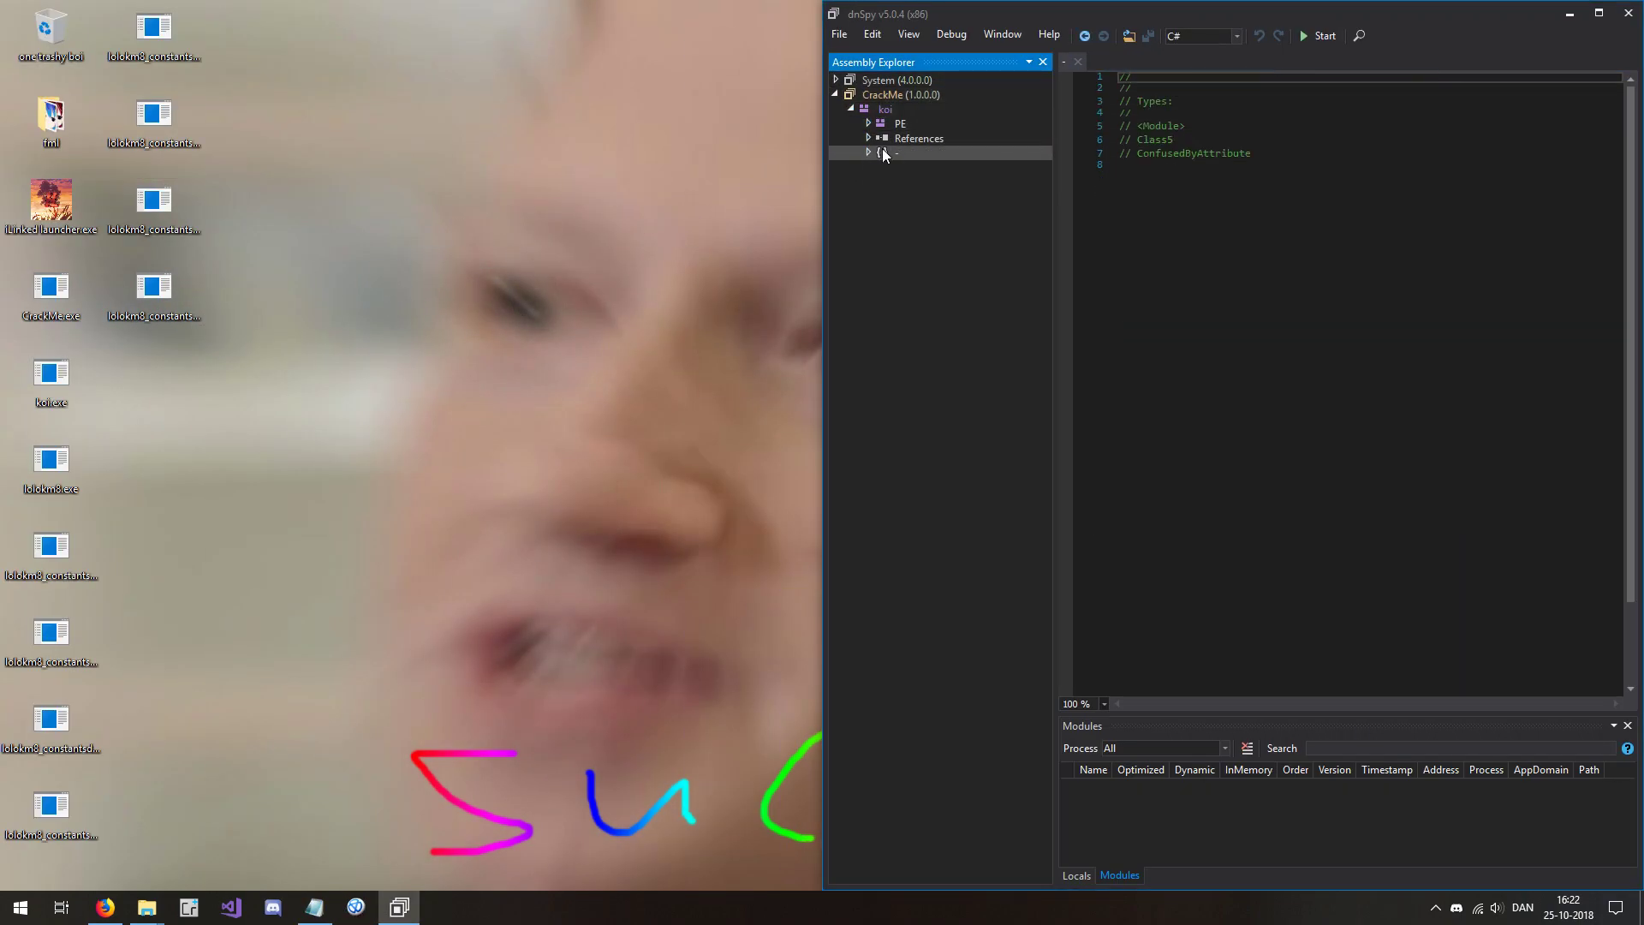
click(923, 182)
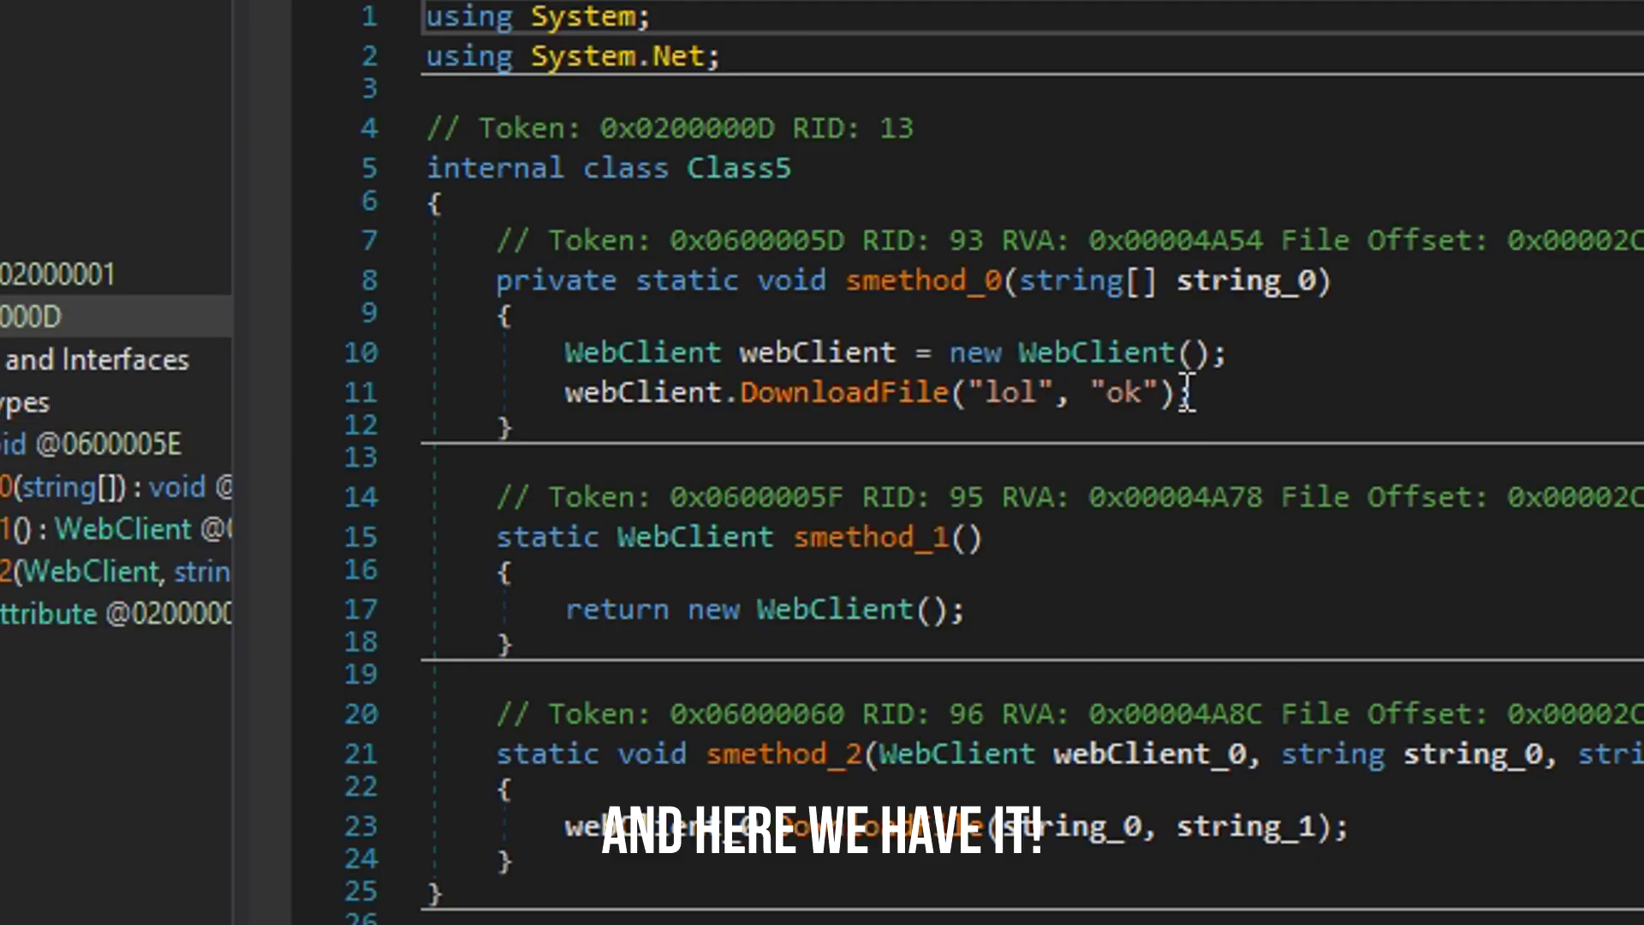
mouse_move(1195, 392)
mouse_down()
mouse_move(550, 238)
mouse_move(515, 425)
mouse_up()
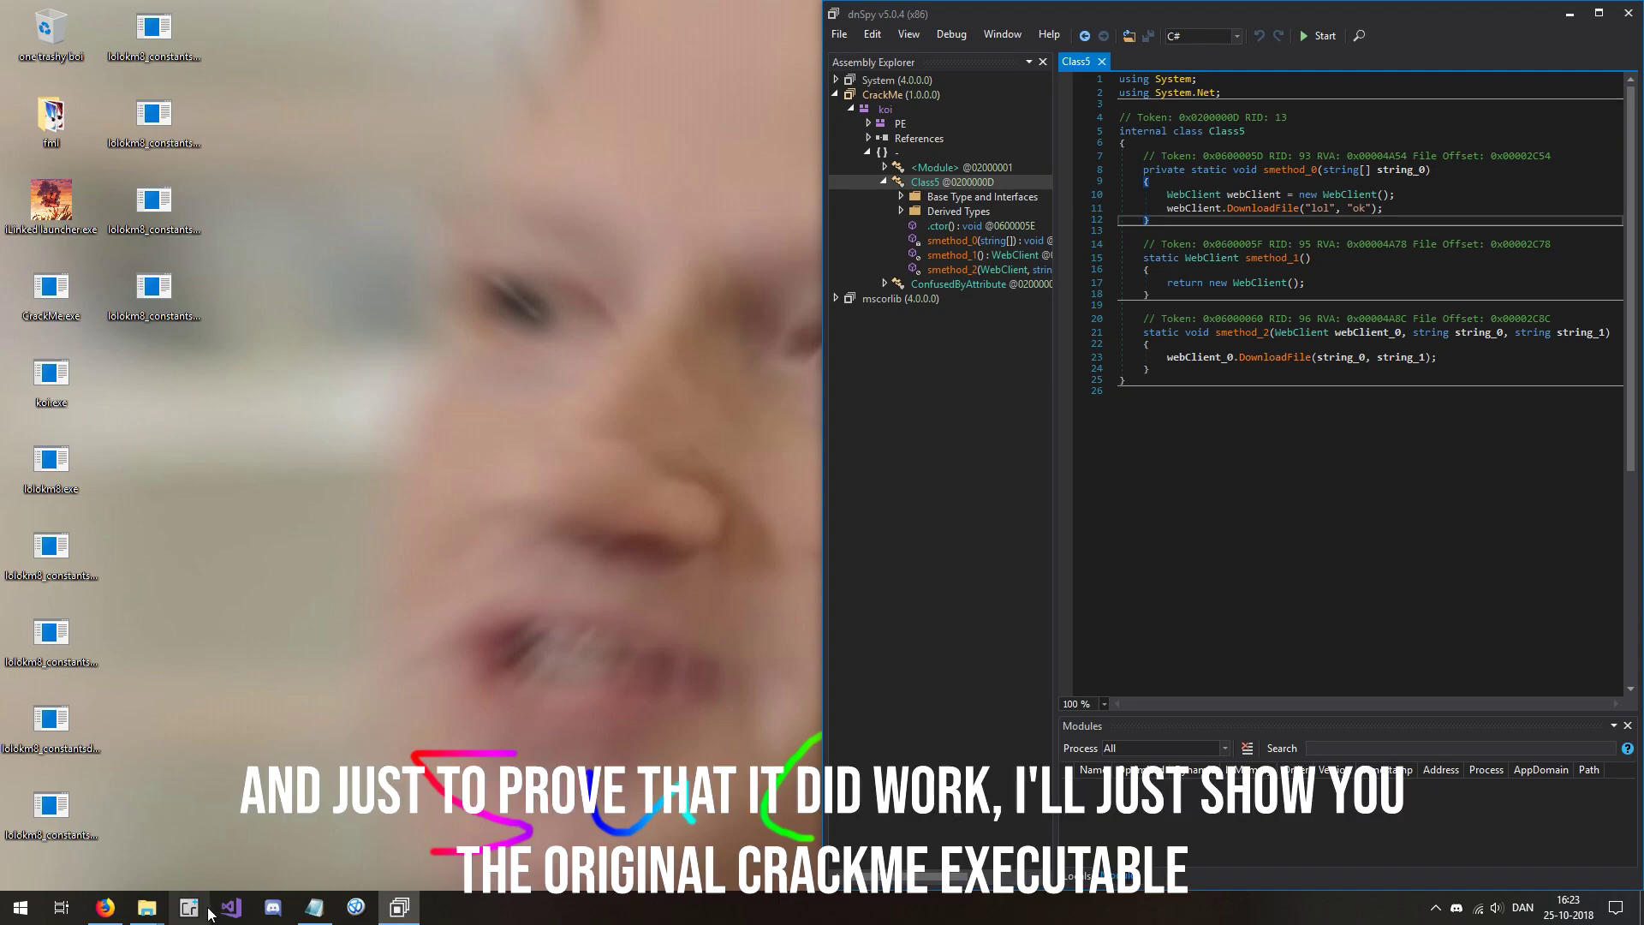
click(229, 908)
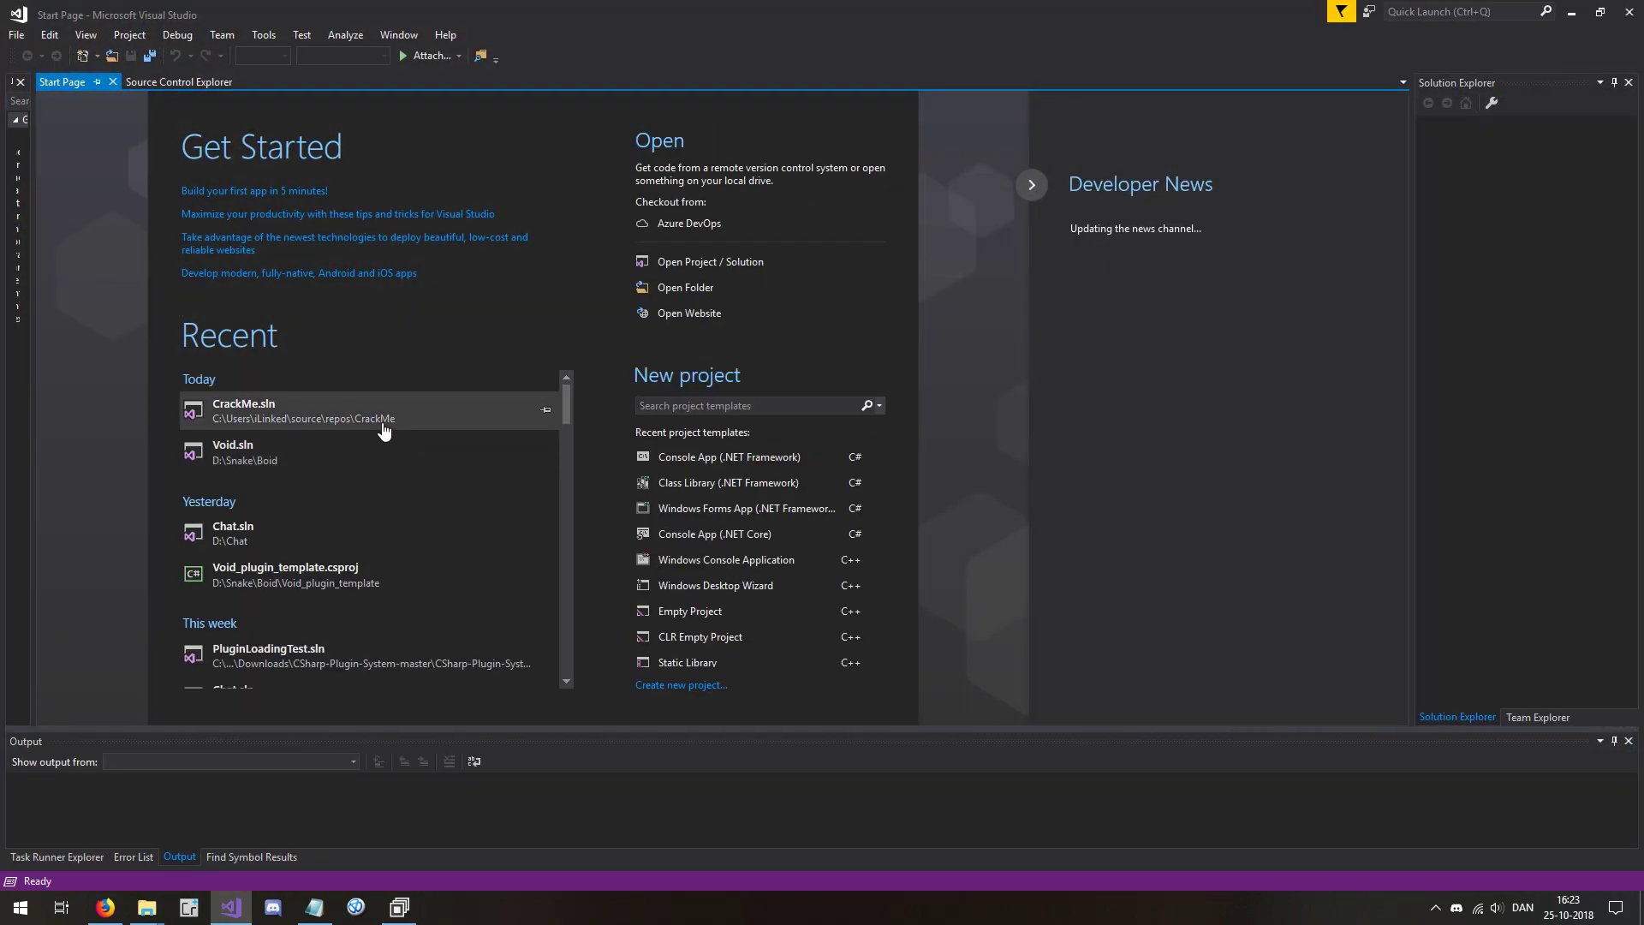
- Open CrackMe.sln from Recent on the Visual Studio 2017 Start Page
click(384, 428)
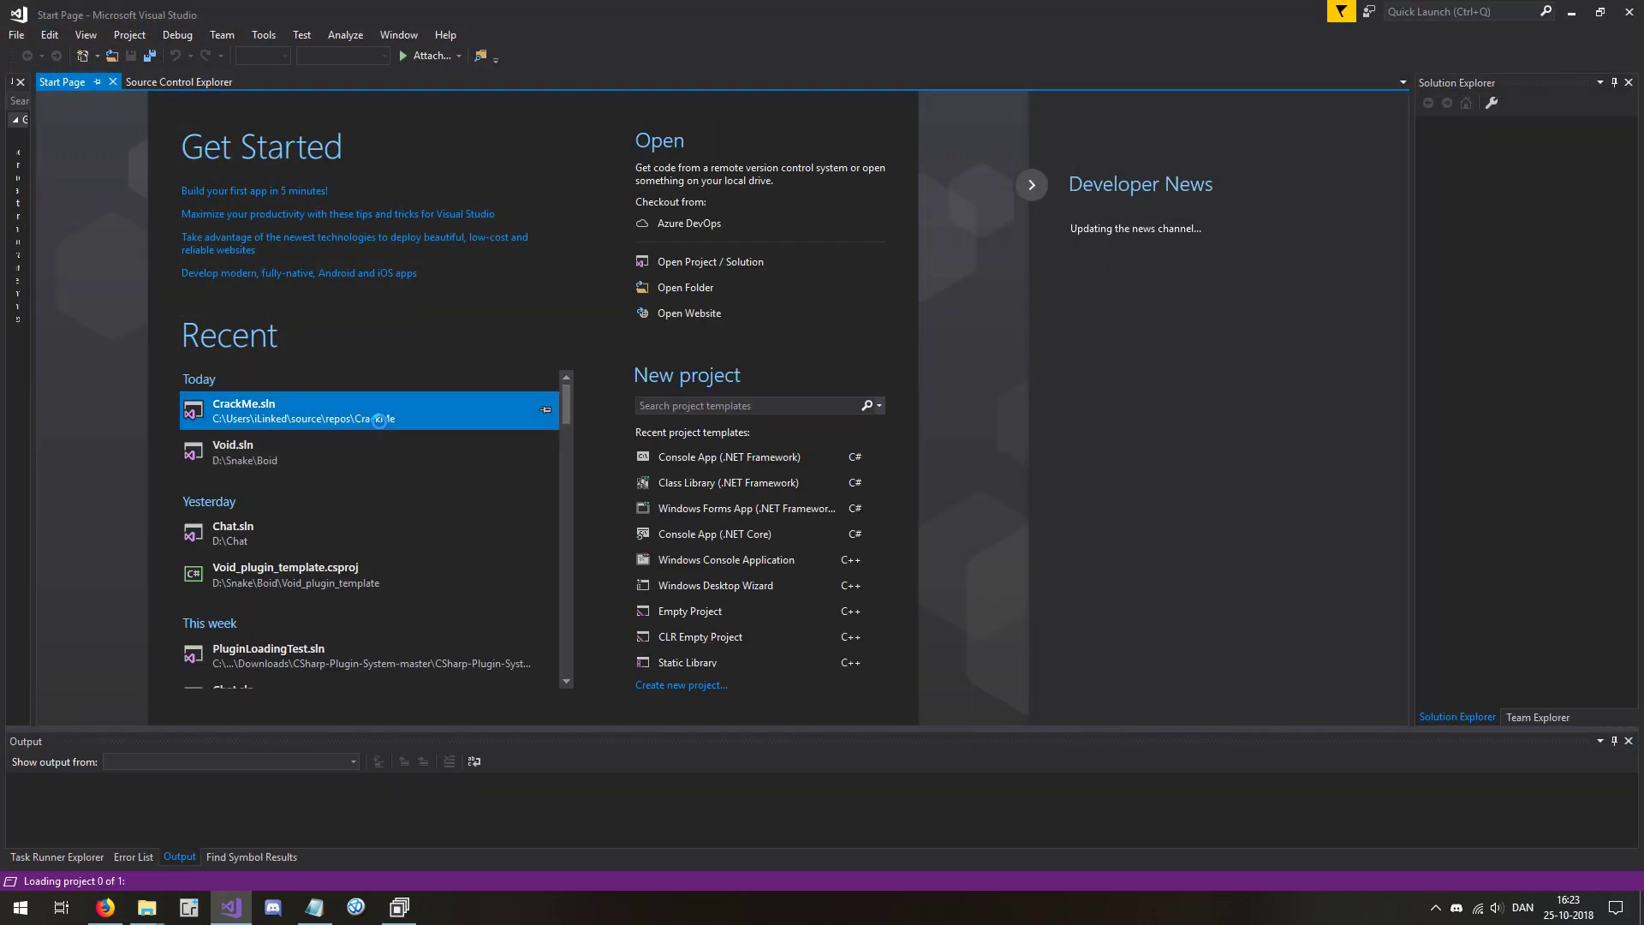